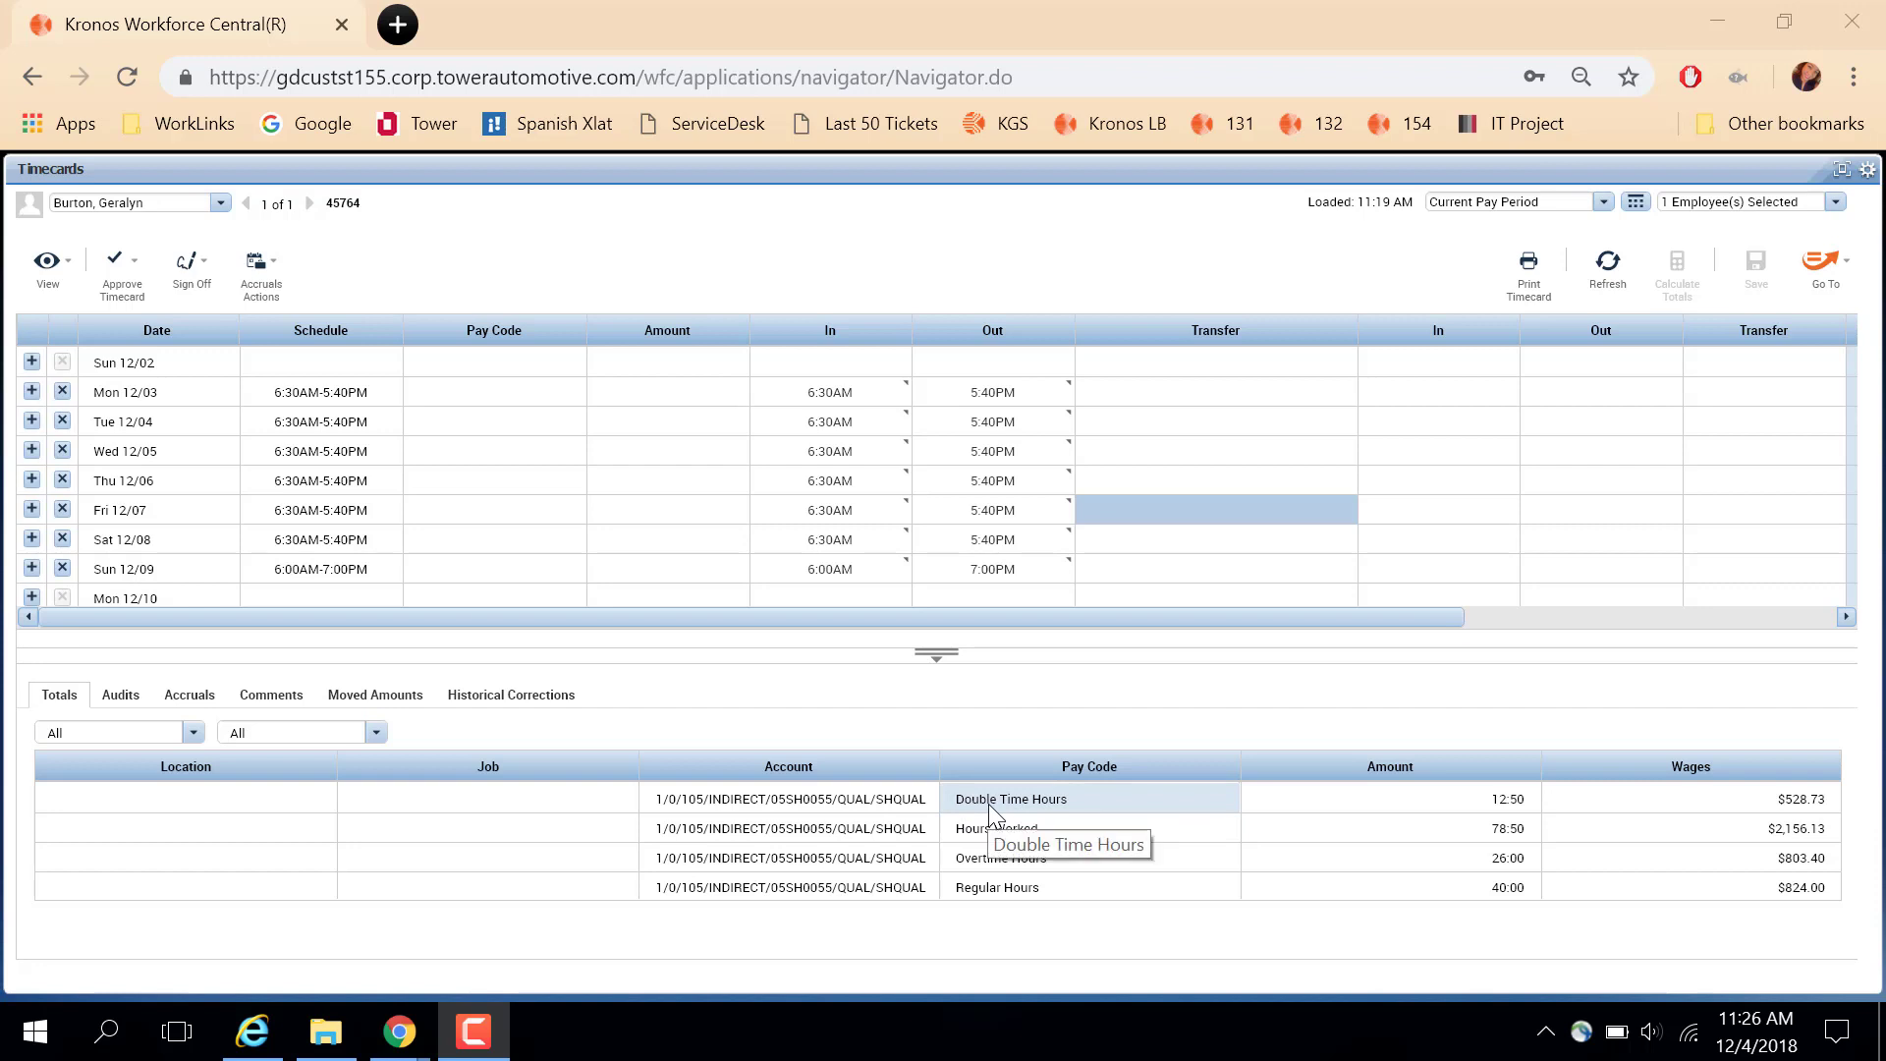
# Start a Move Amount for the Double Time Hours total, with effective date 12/09/2018 and Overtime Hours as the destination pay code.
pyautogui.click(989, 804)
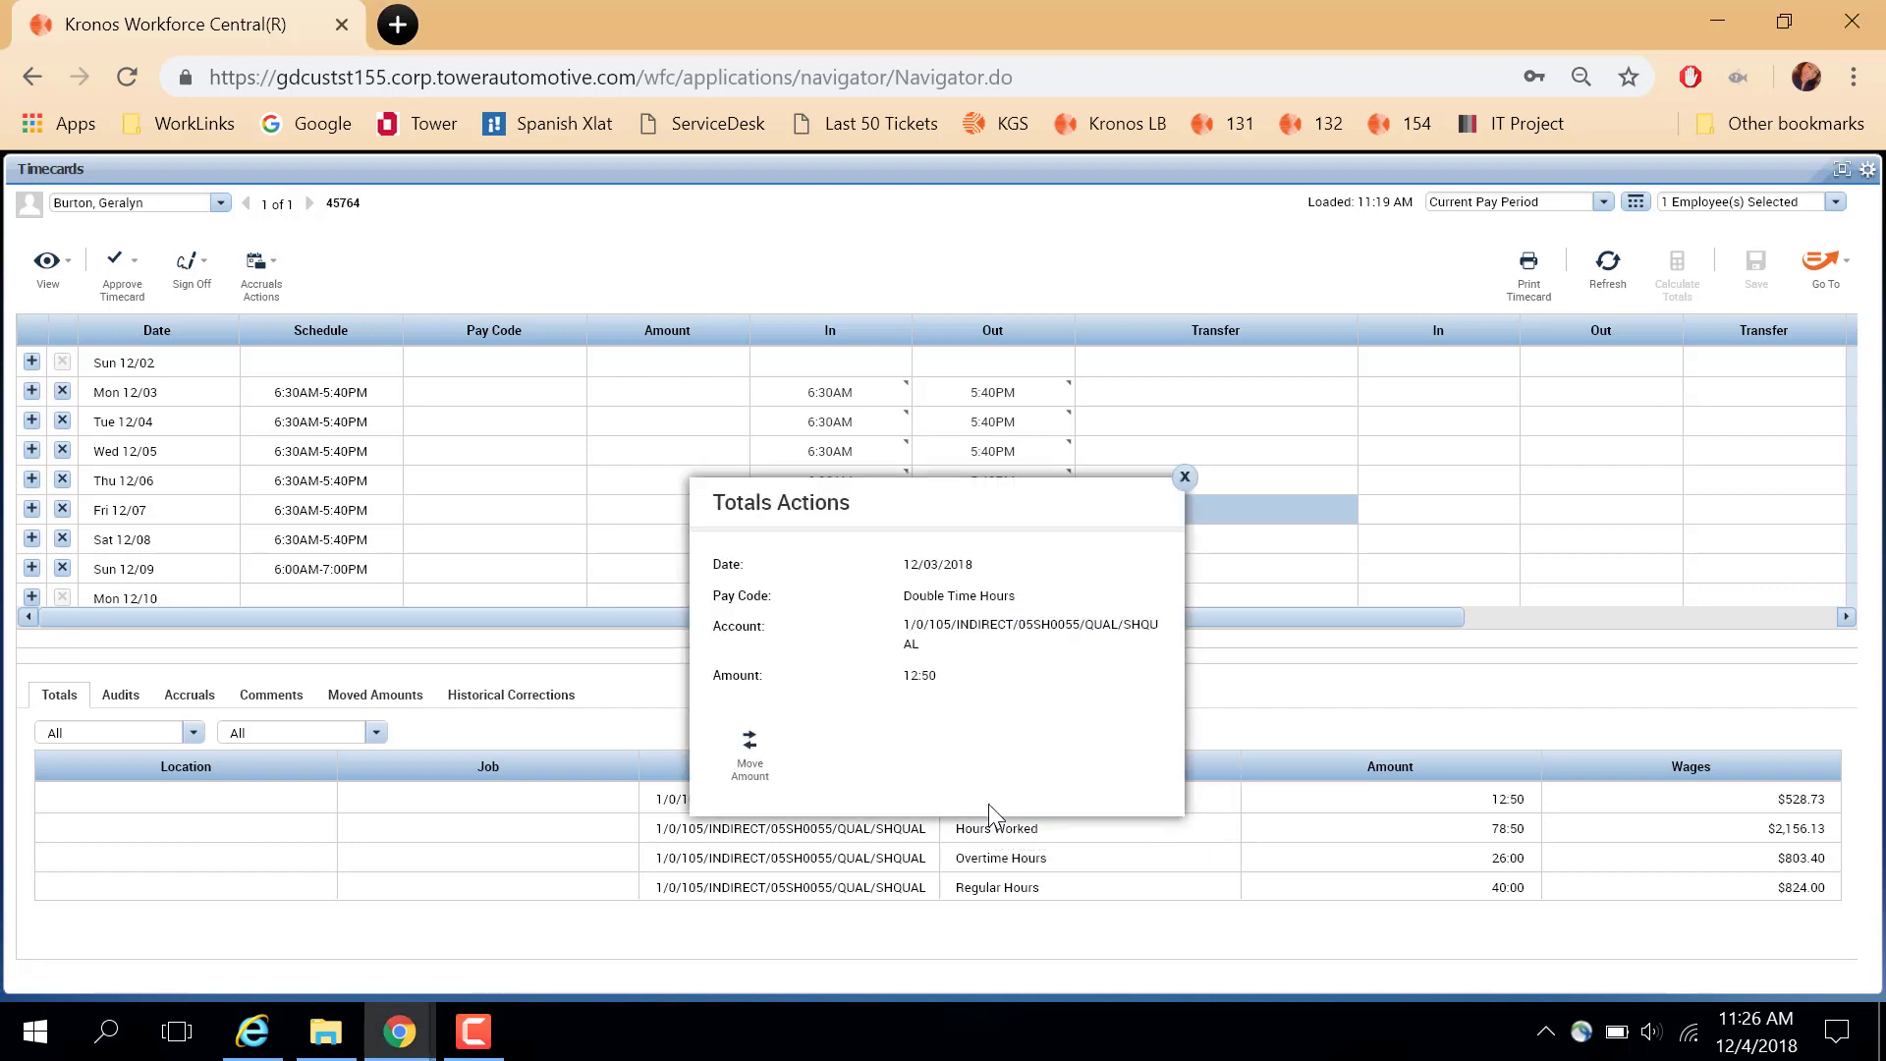
pyautogui.click(751, 771)
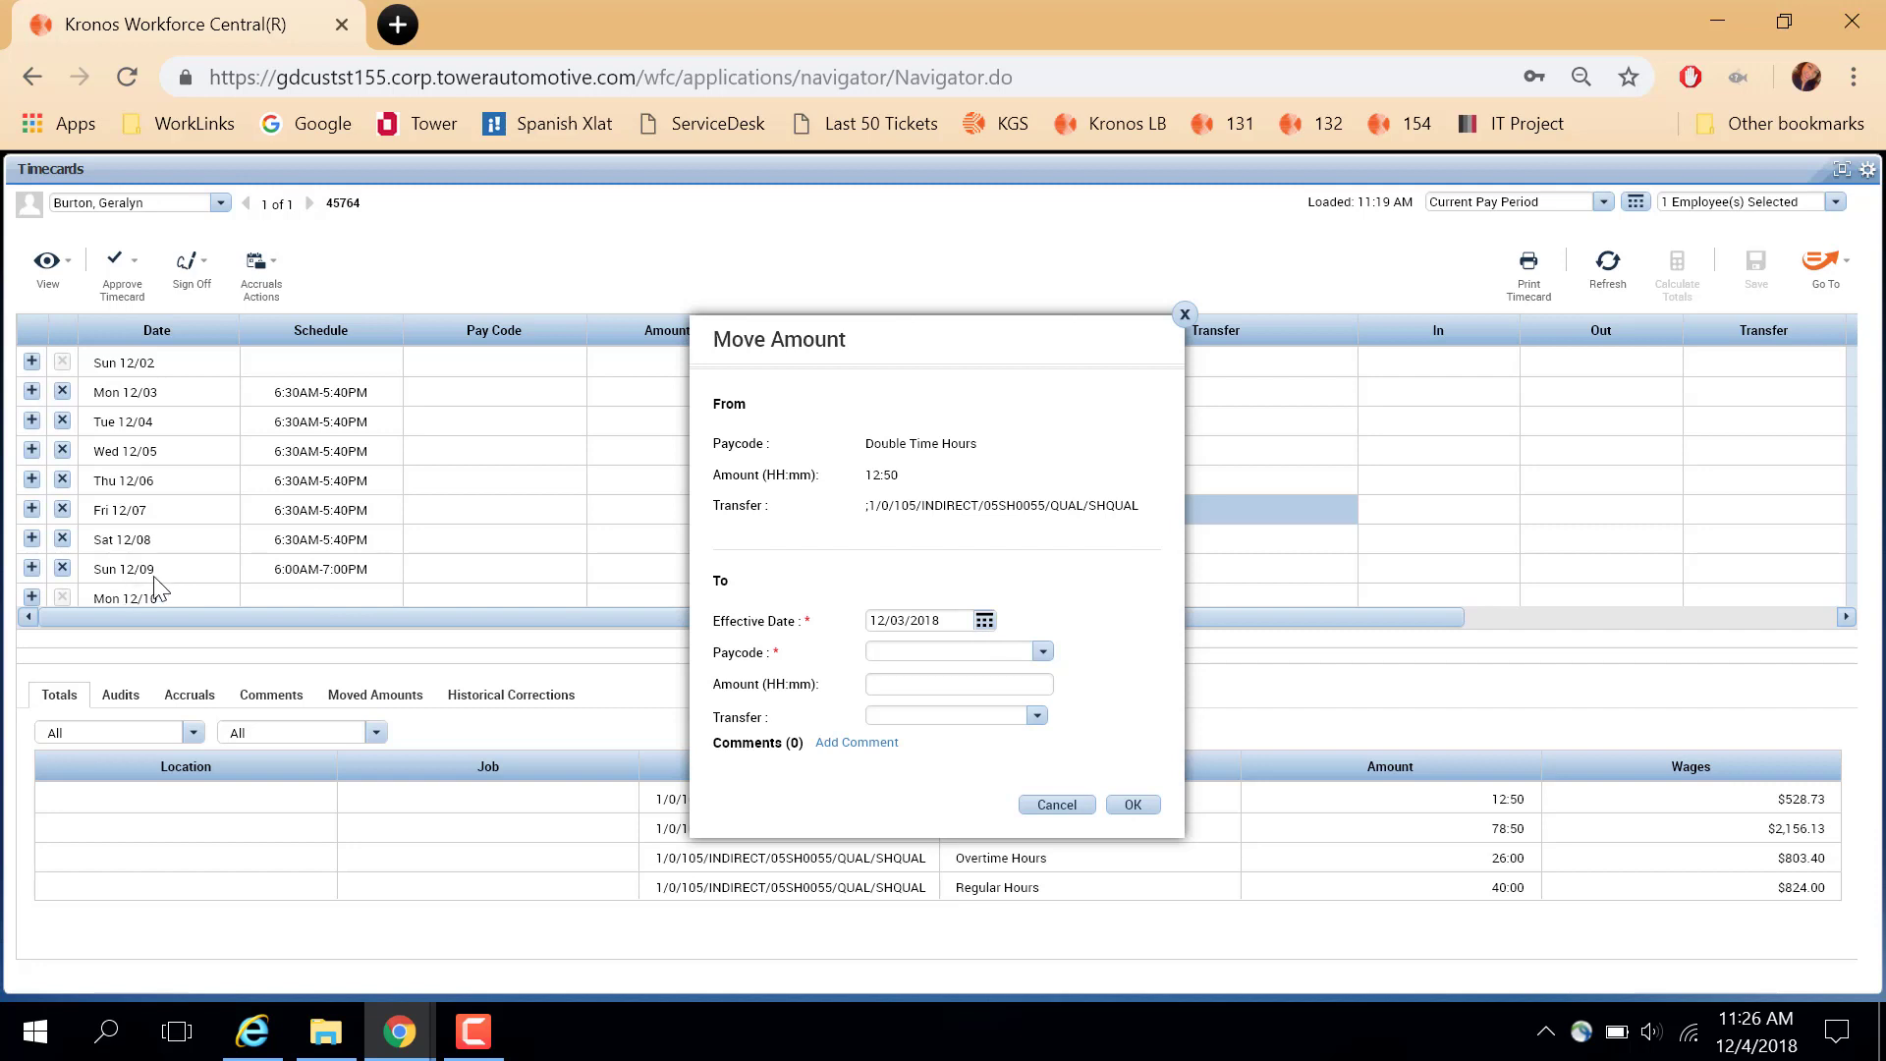
pyautogui.click(984, 621)
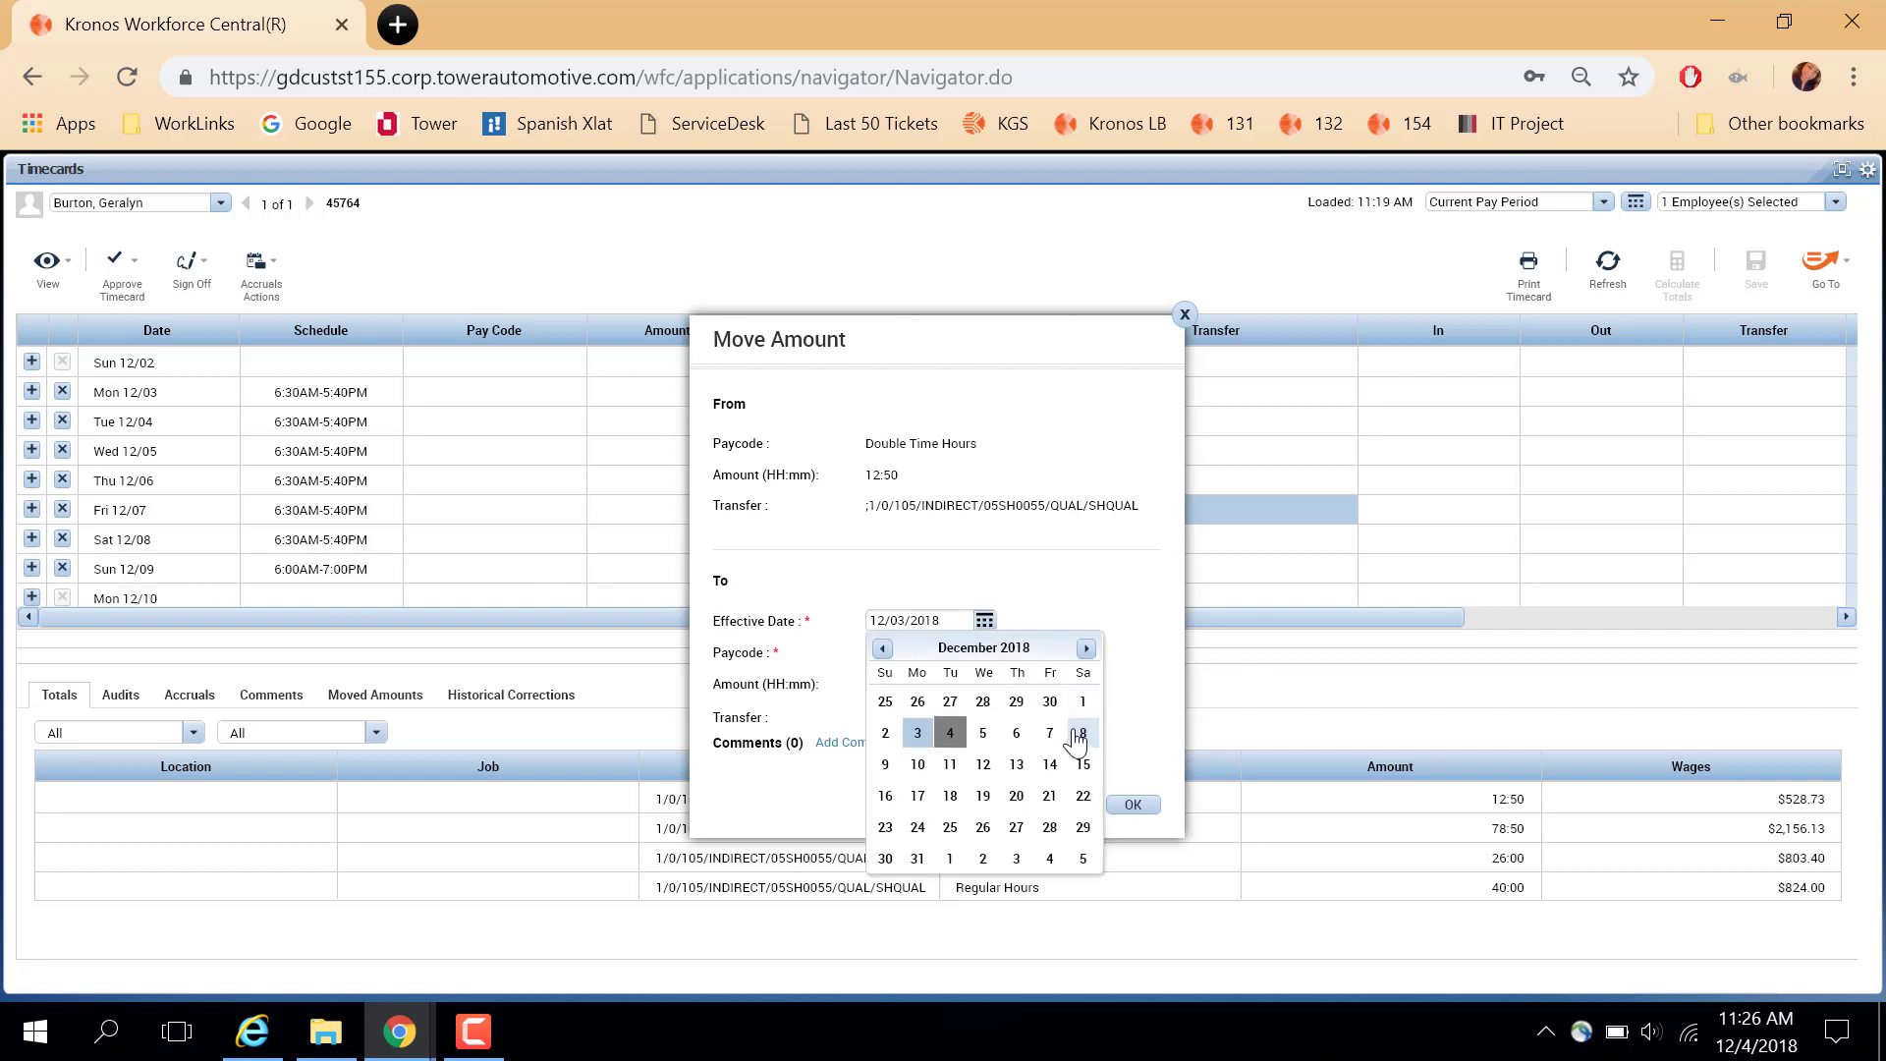
pyautogui.click(885, 764)
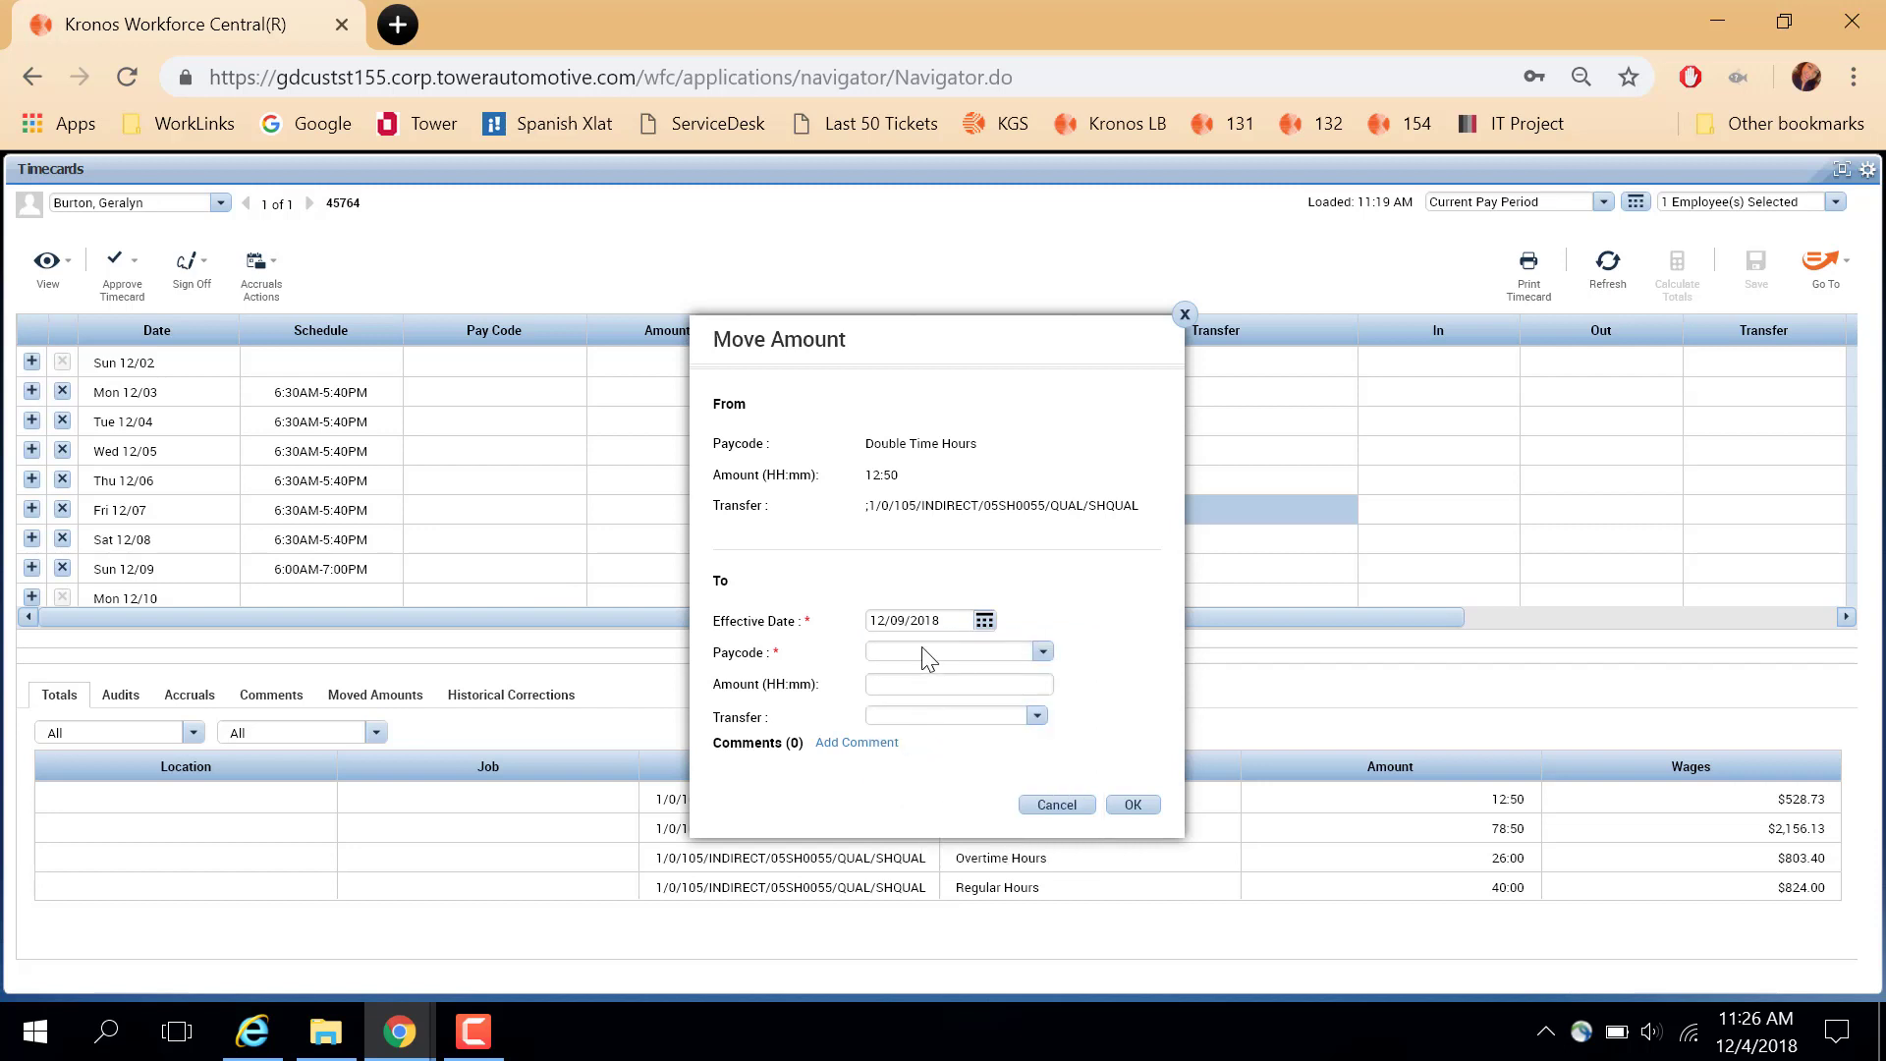
pyautogui.click(1026, 654)
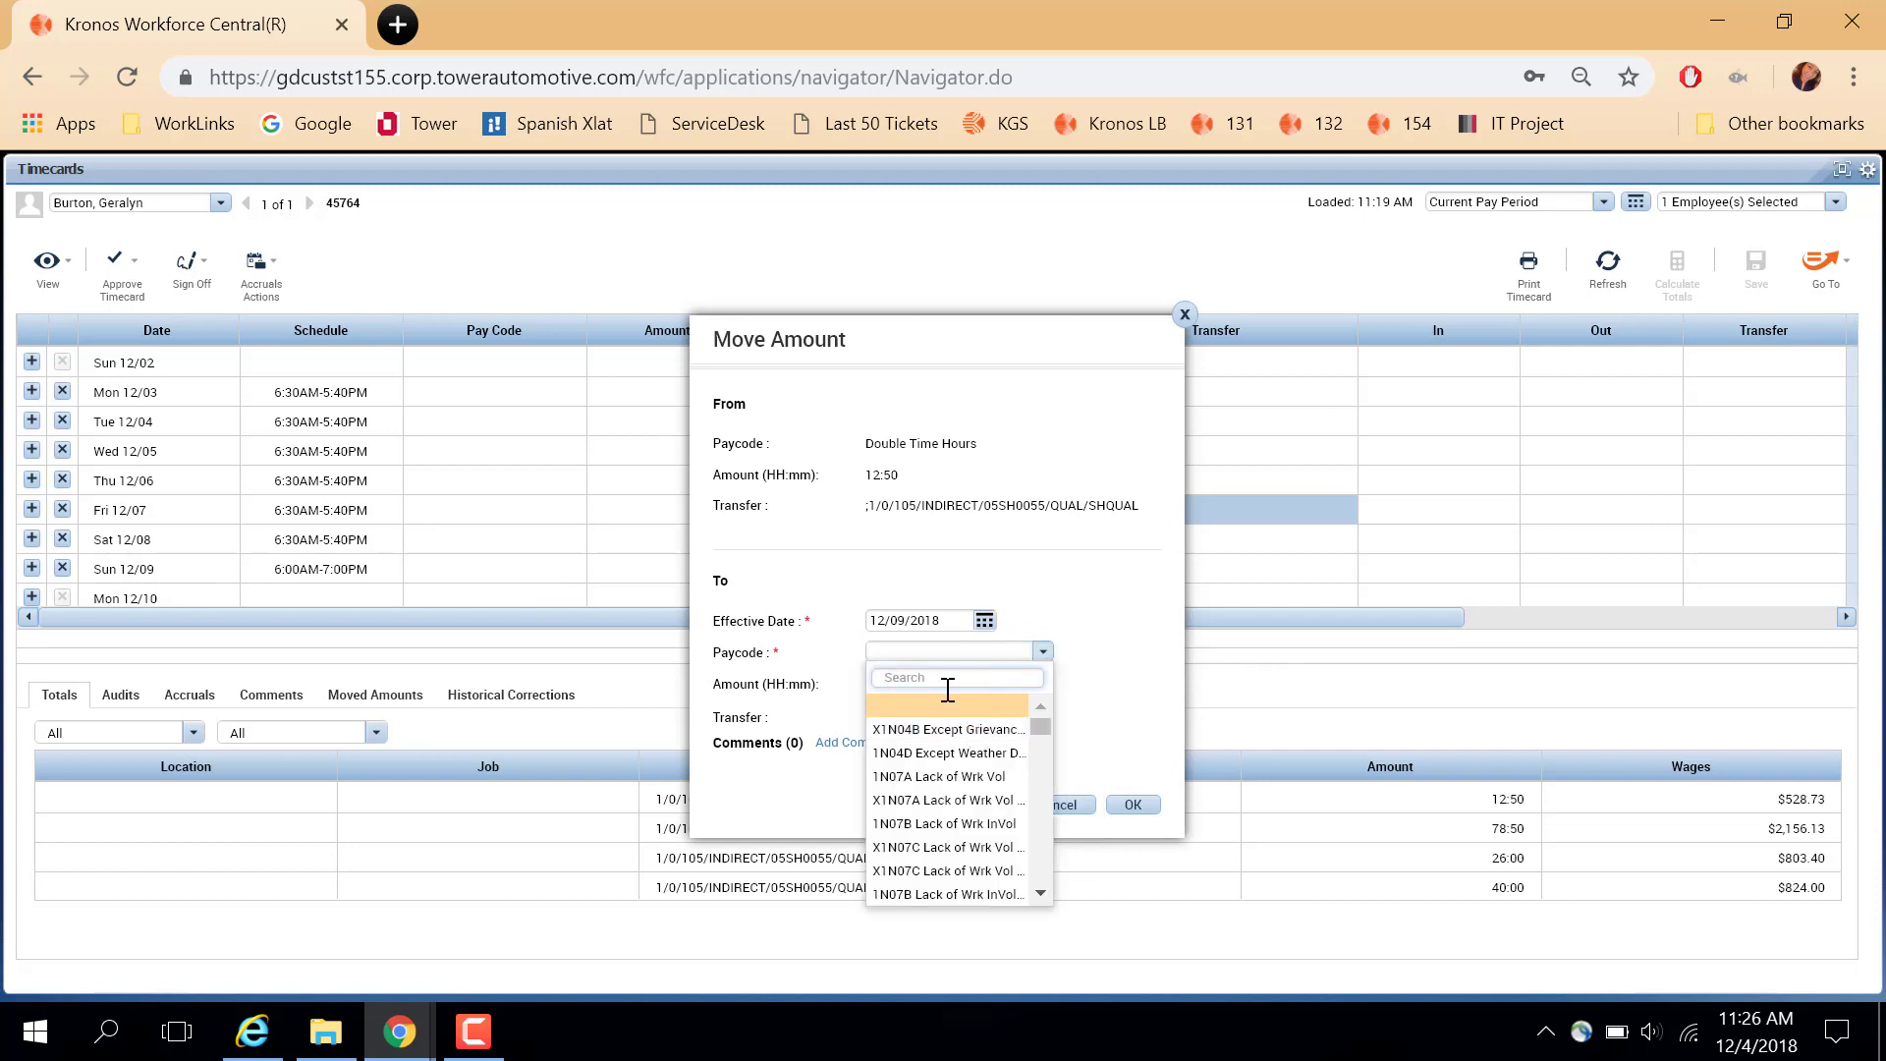
pyautogui.write('over')
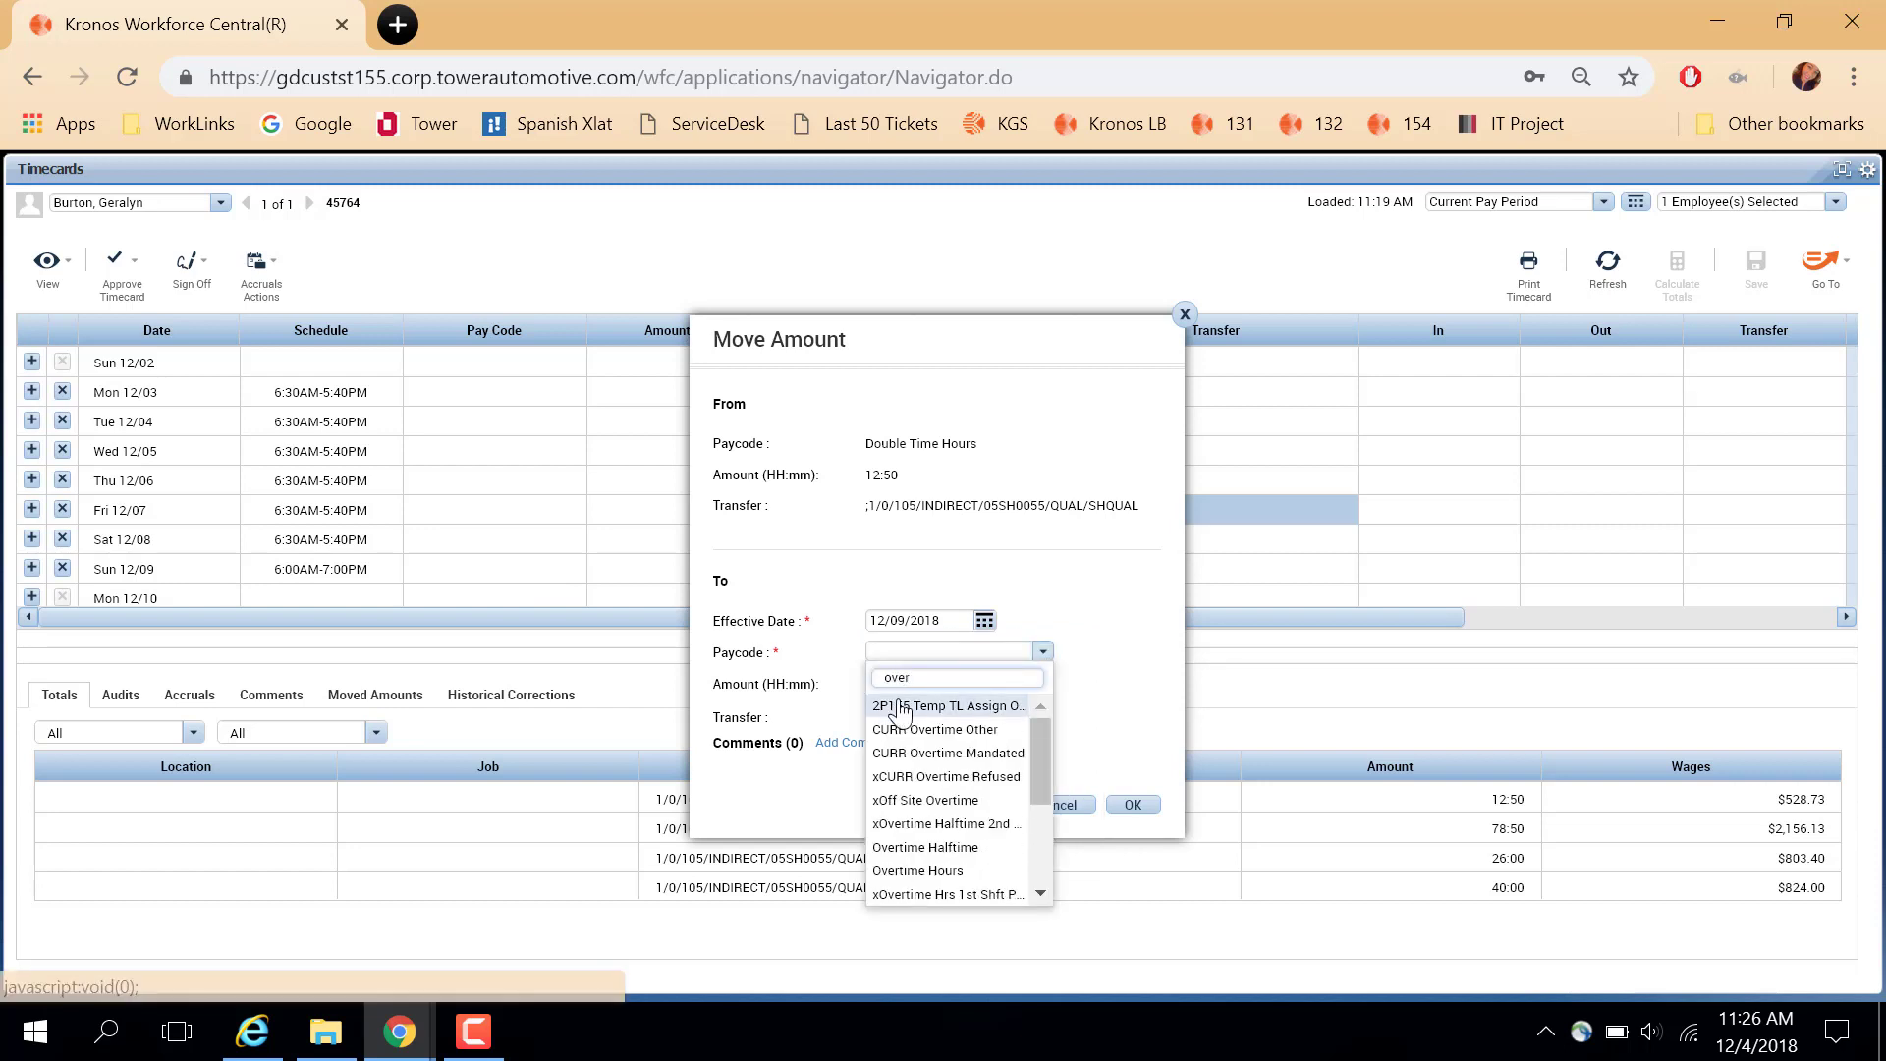
pyautogui.click(941, 870)
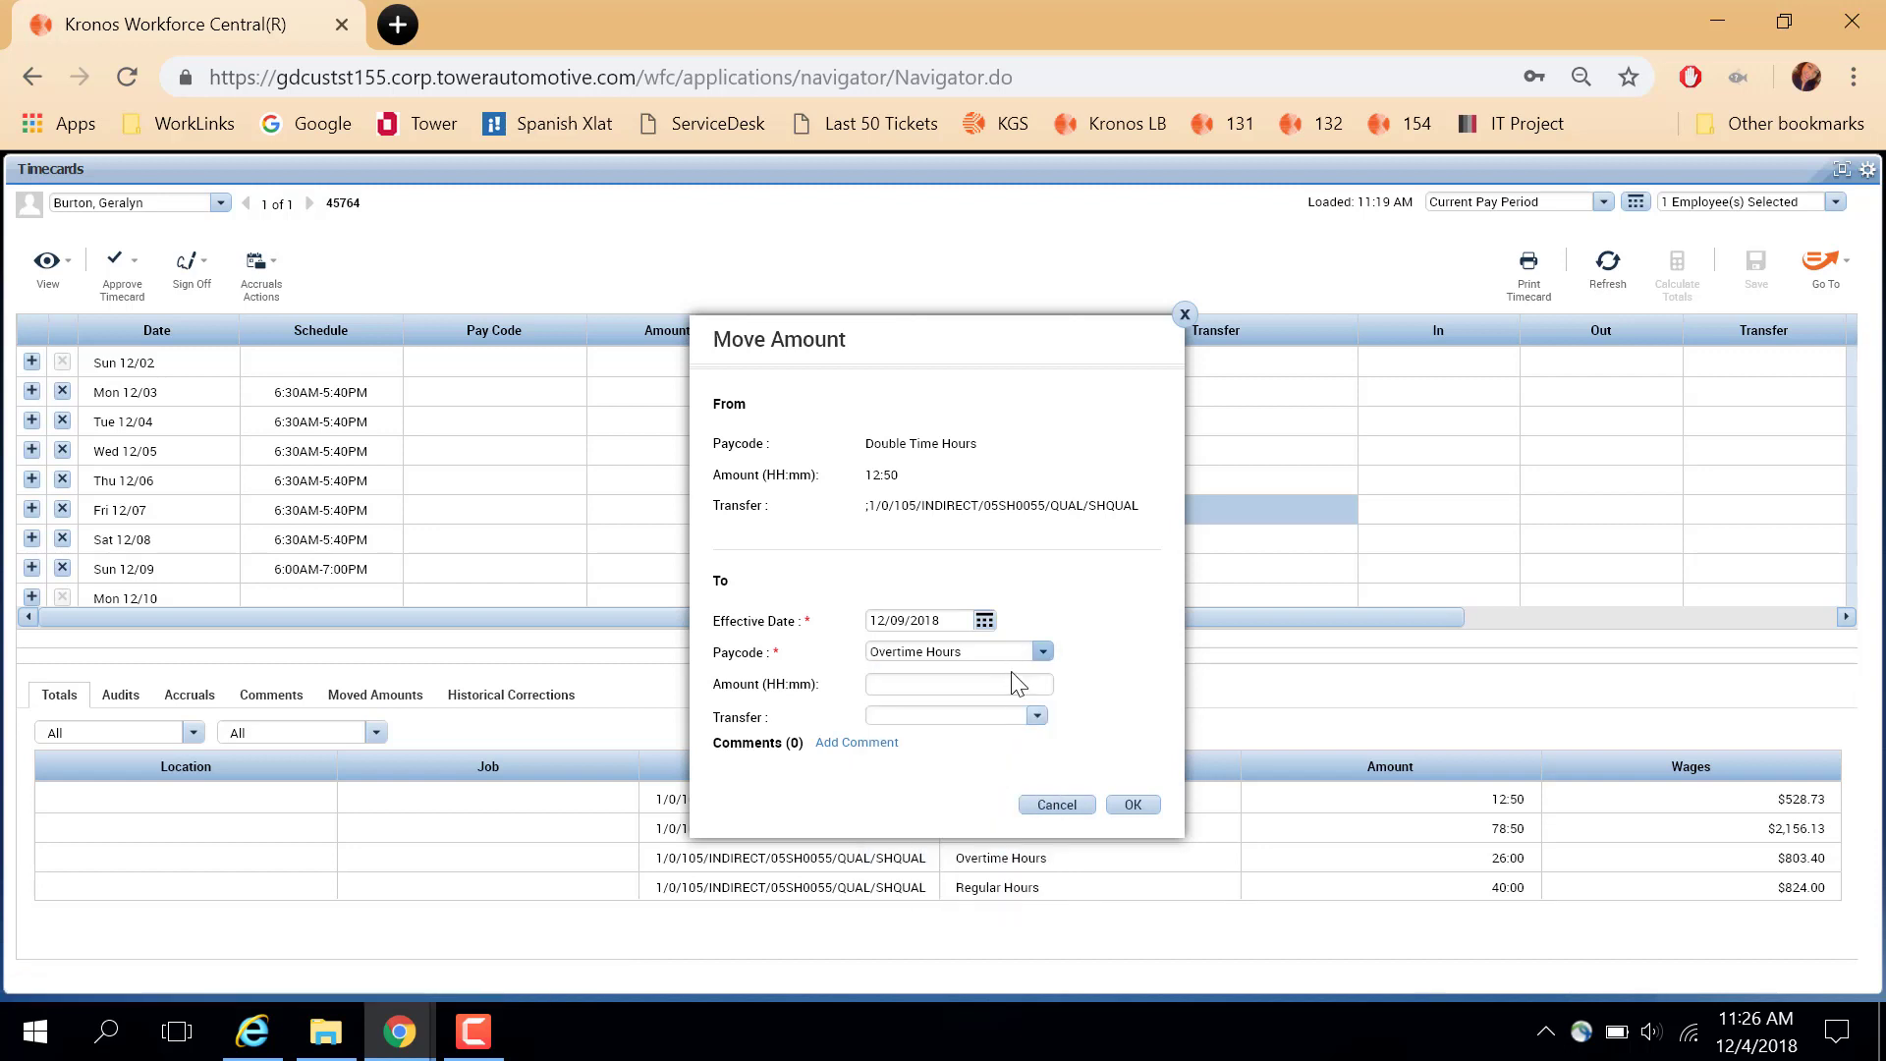
# Set the amount to move to 12:50, accept the move and save the timecard.
pyautogui.click(977, 693)
pyautogui.write('12:50')
pyautogui.click(1133, 808)
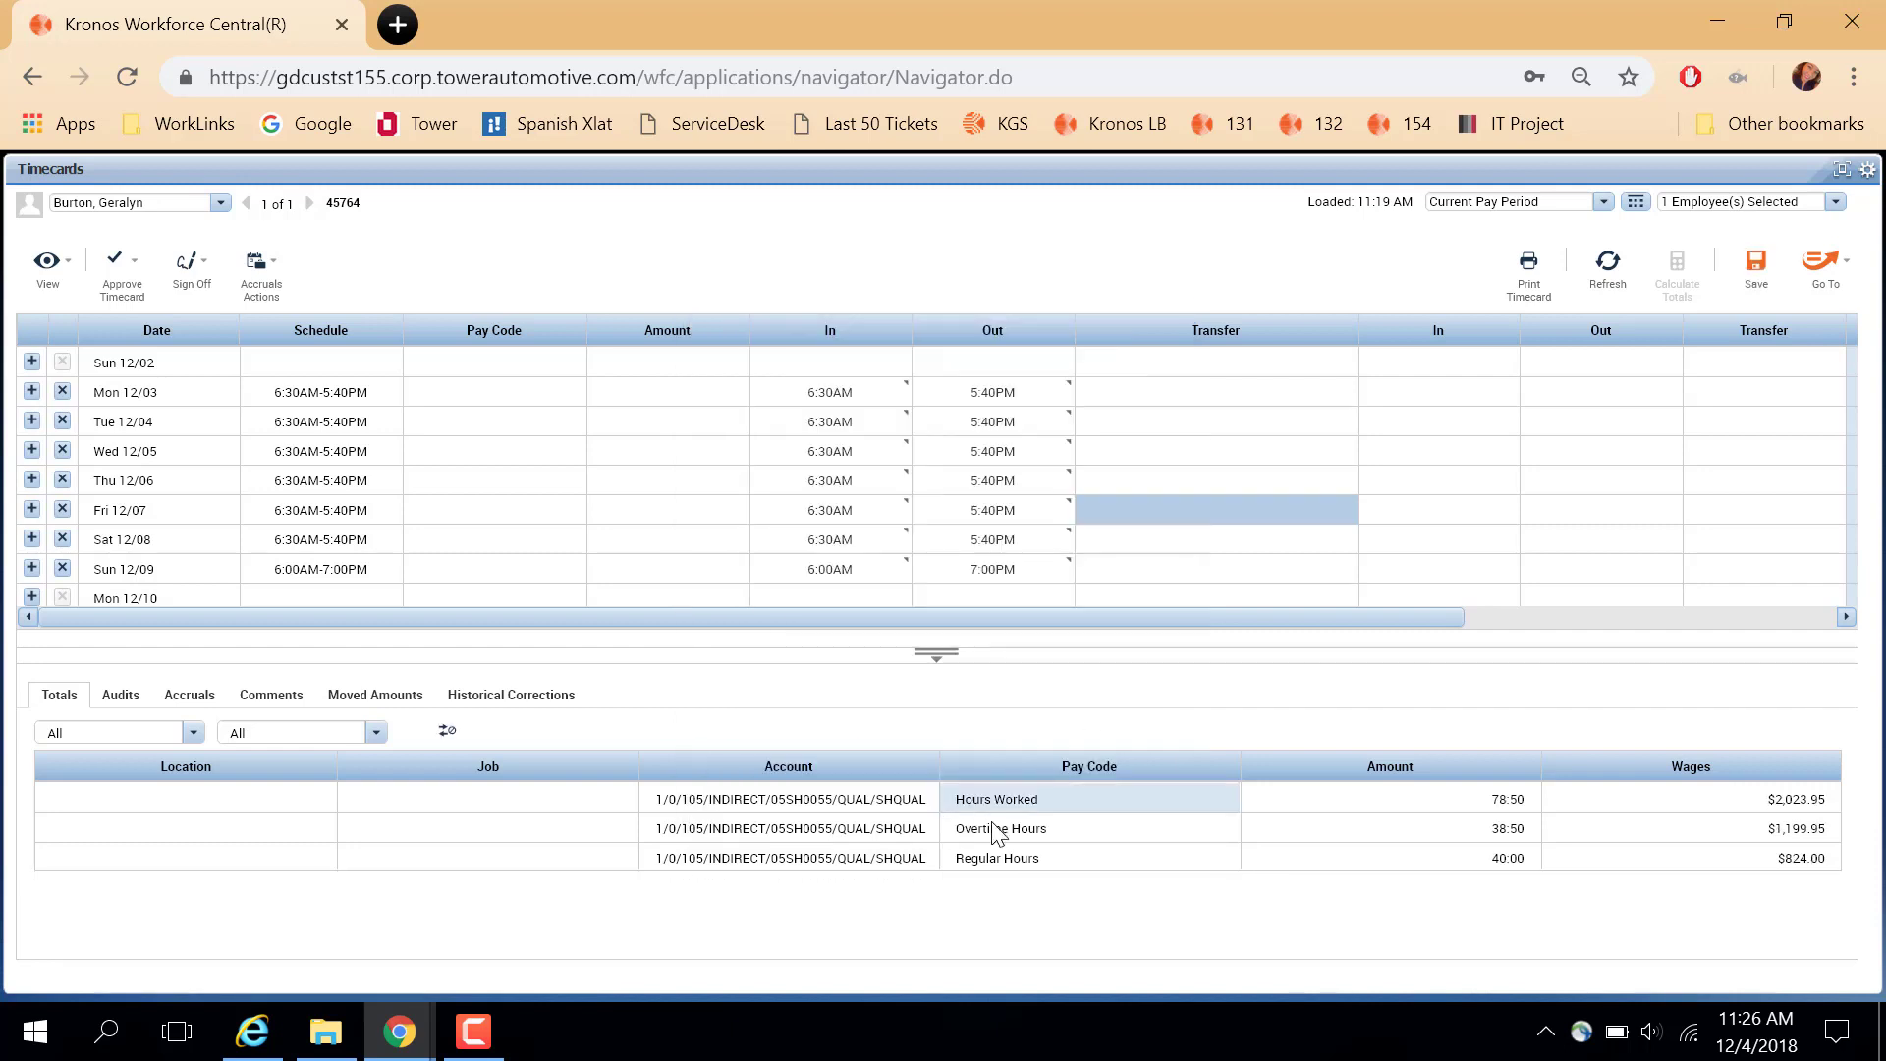
pyautogui.click(1756, 263)
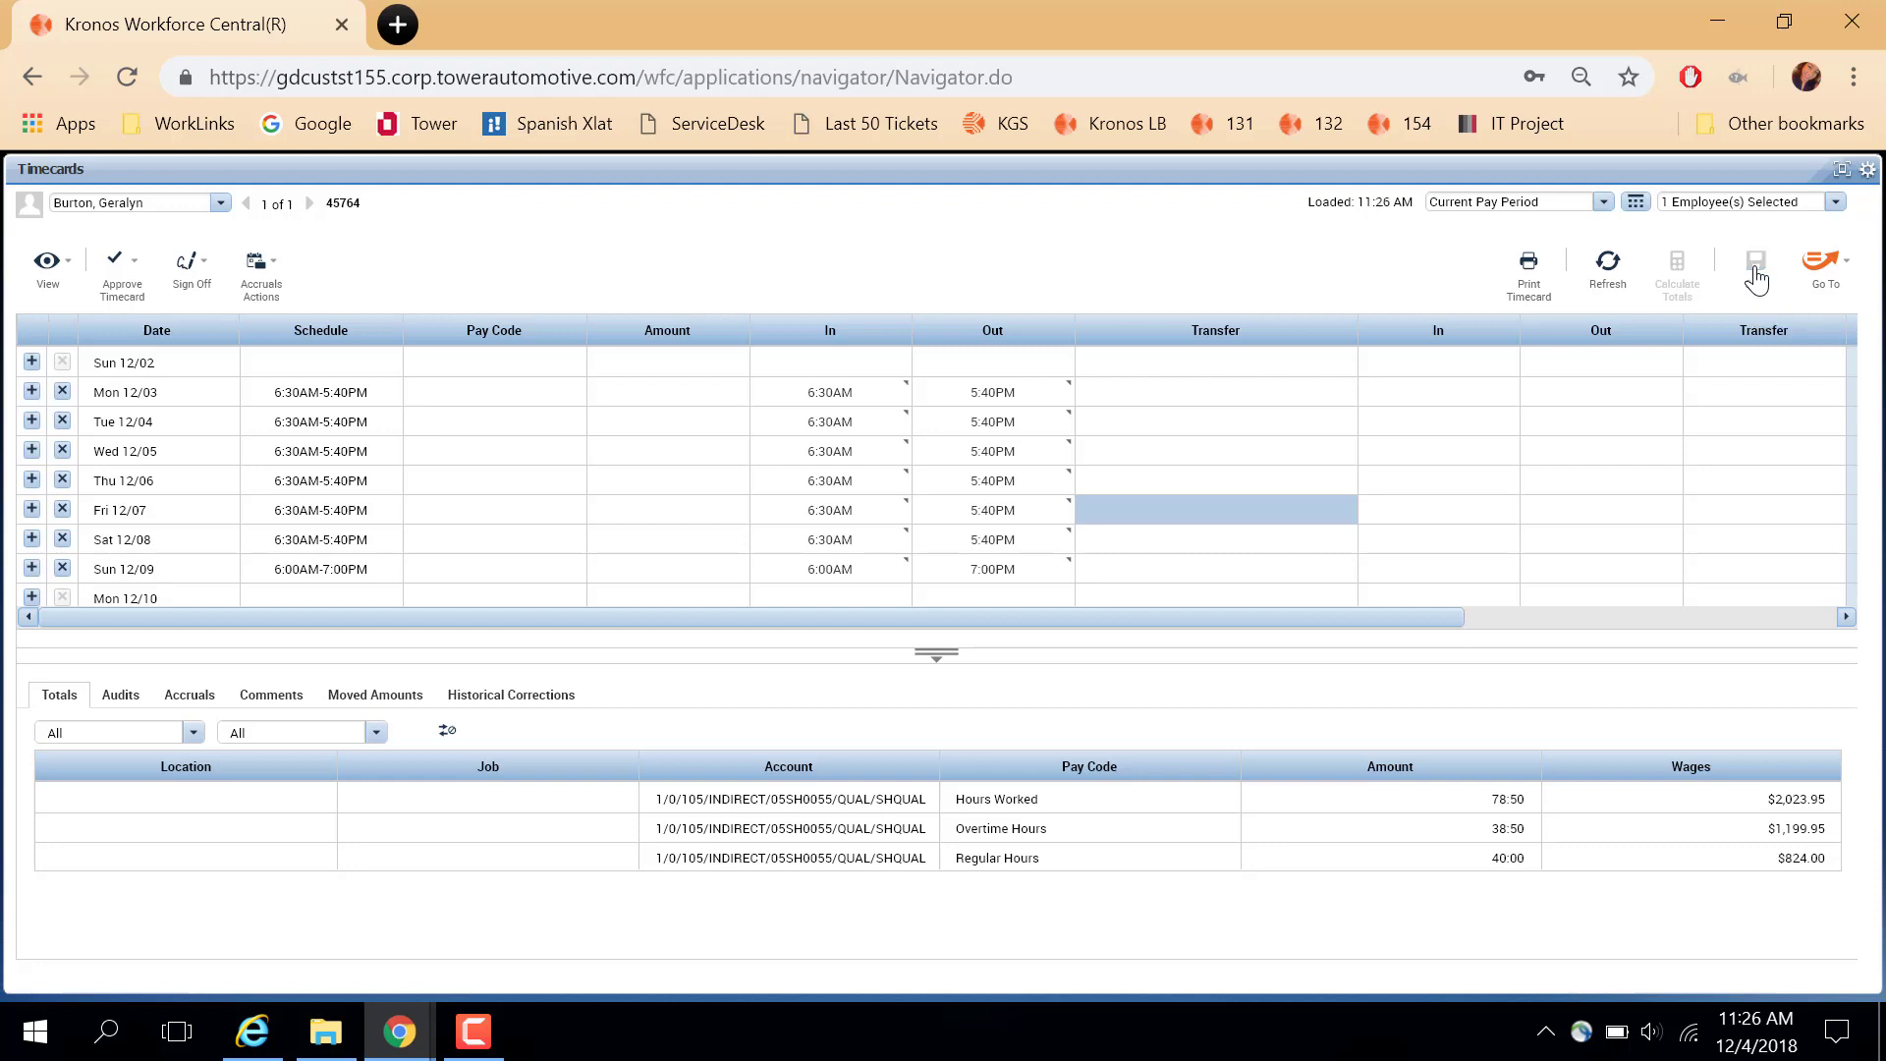
# Review the employee's moved amounts record, then return to the timecard totals.
pyautogui.click(383, 703)
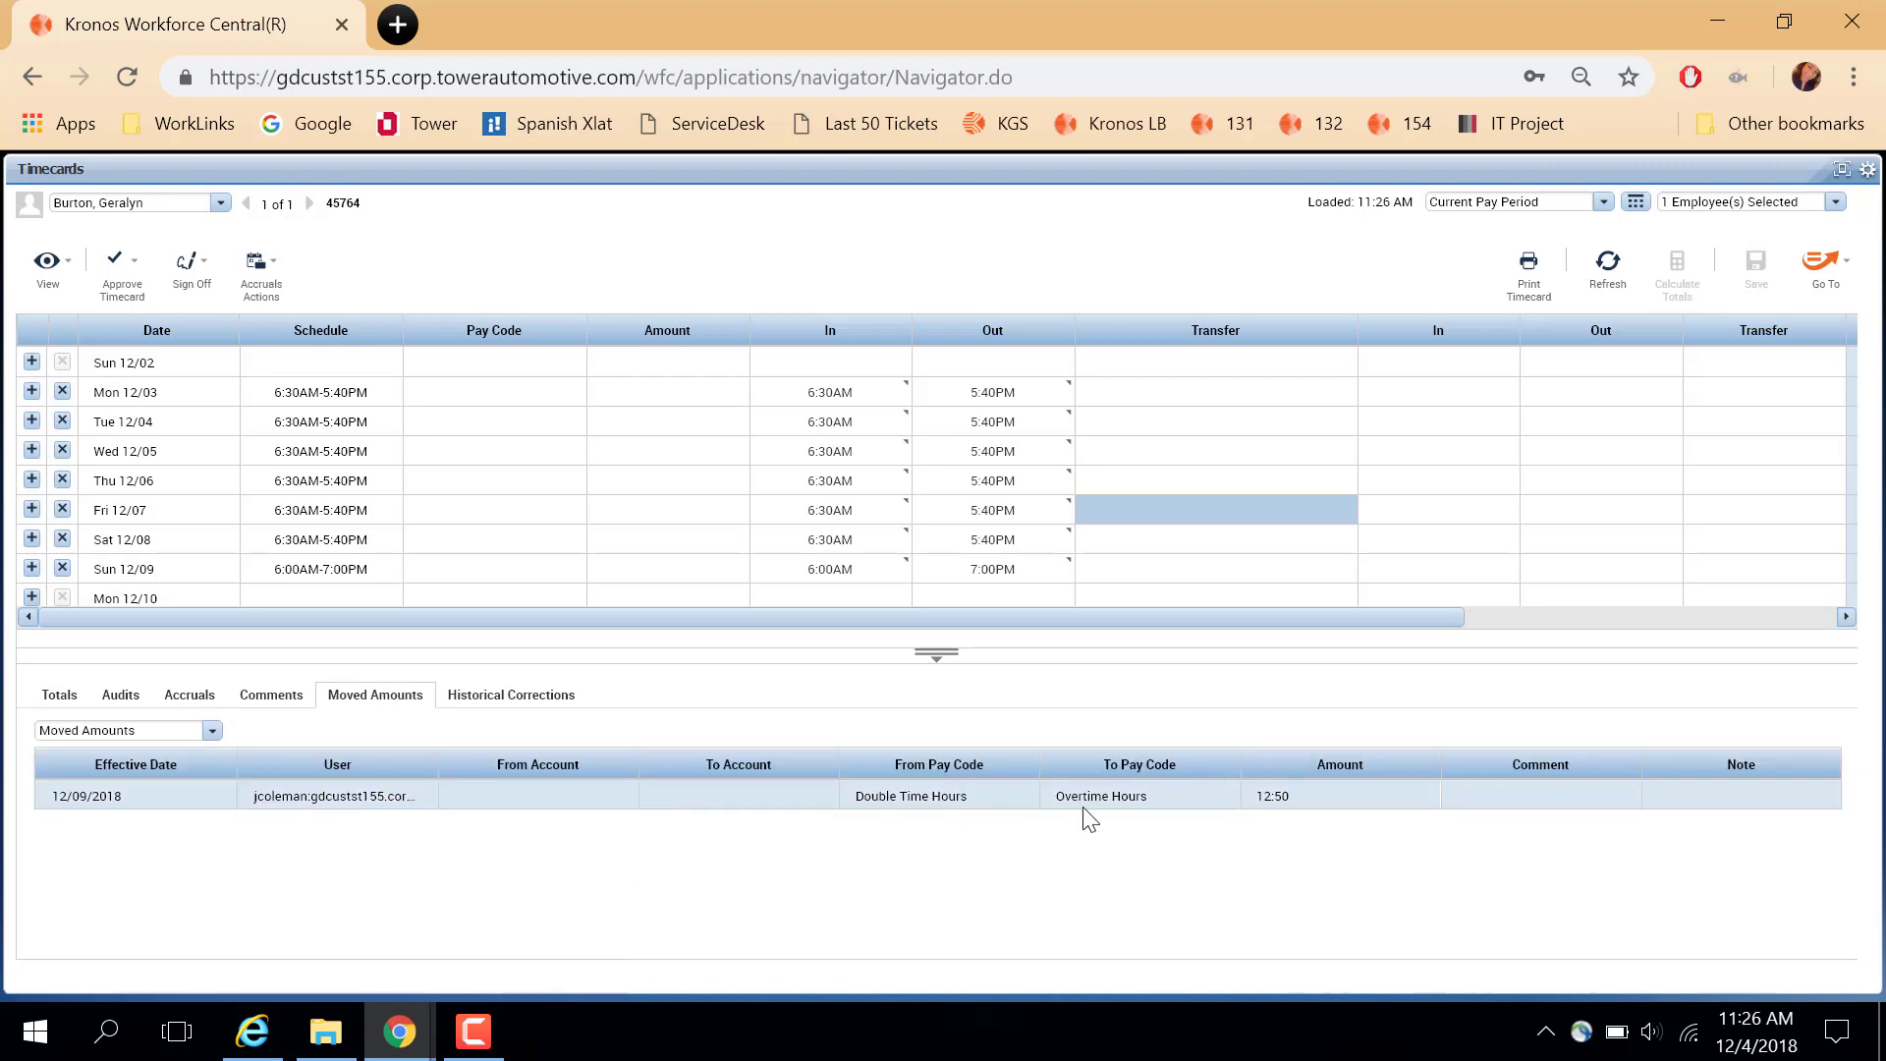
pyautogui.click(1135, 797)
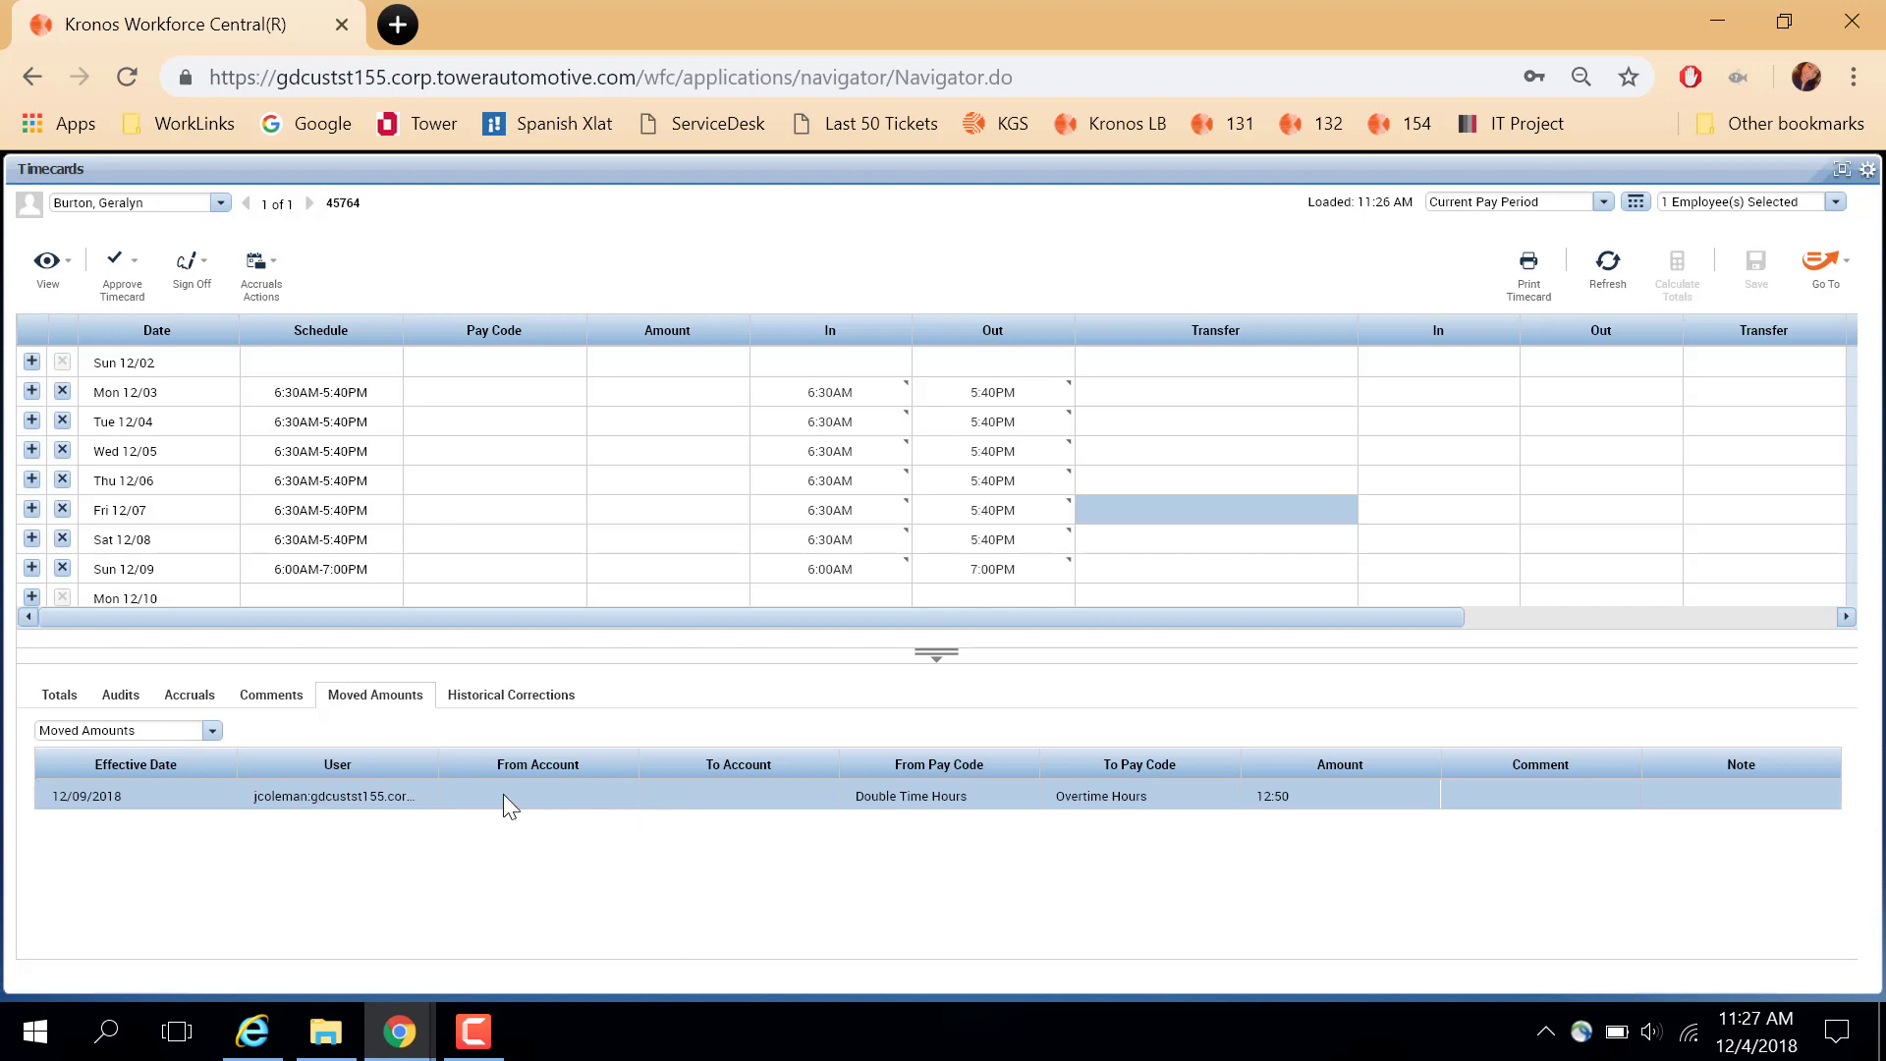
pyautogui.click(59, 700)
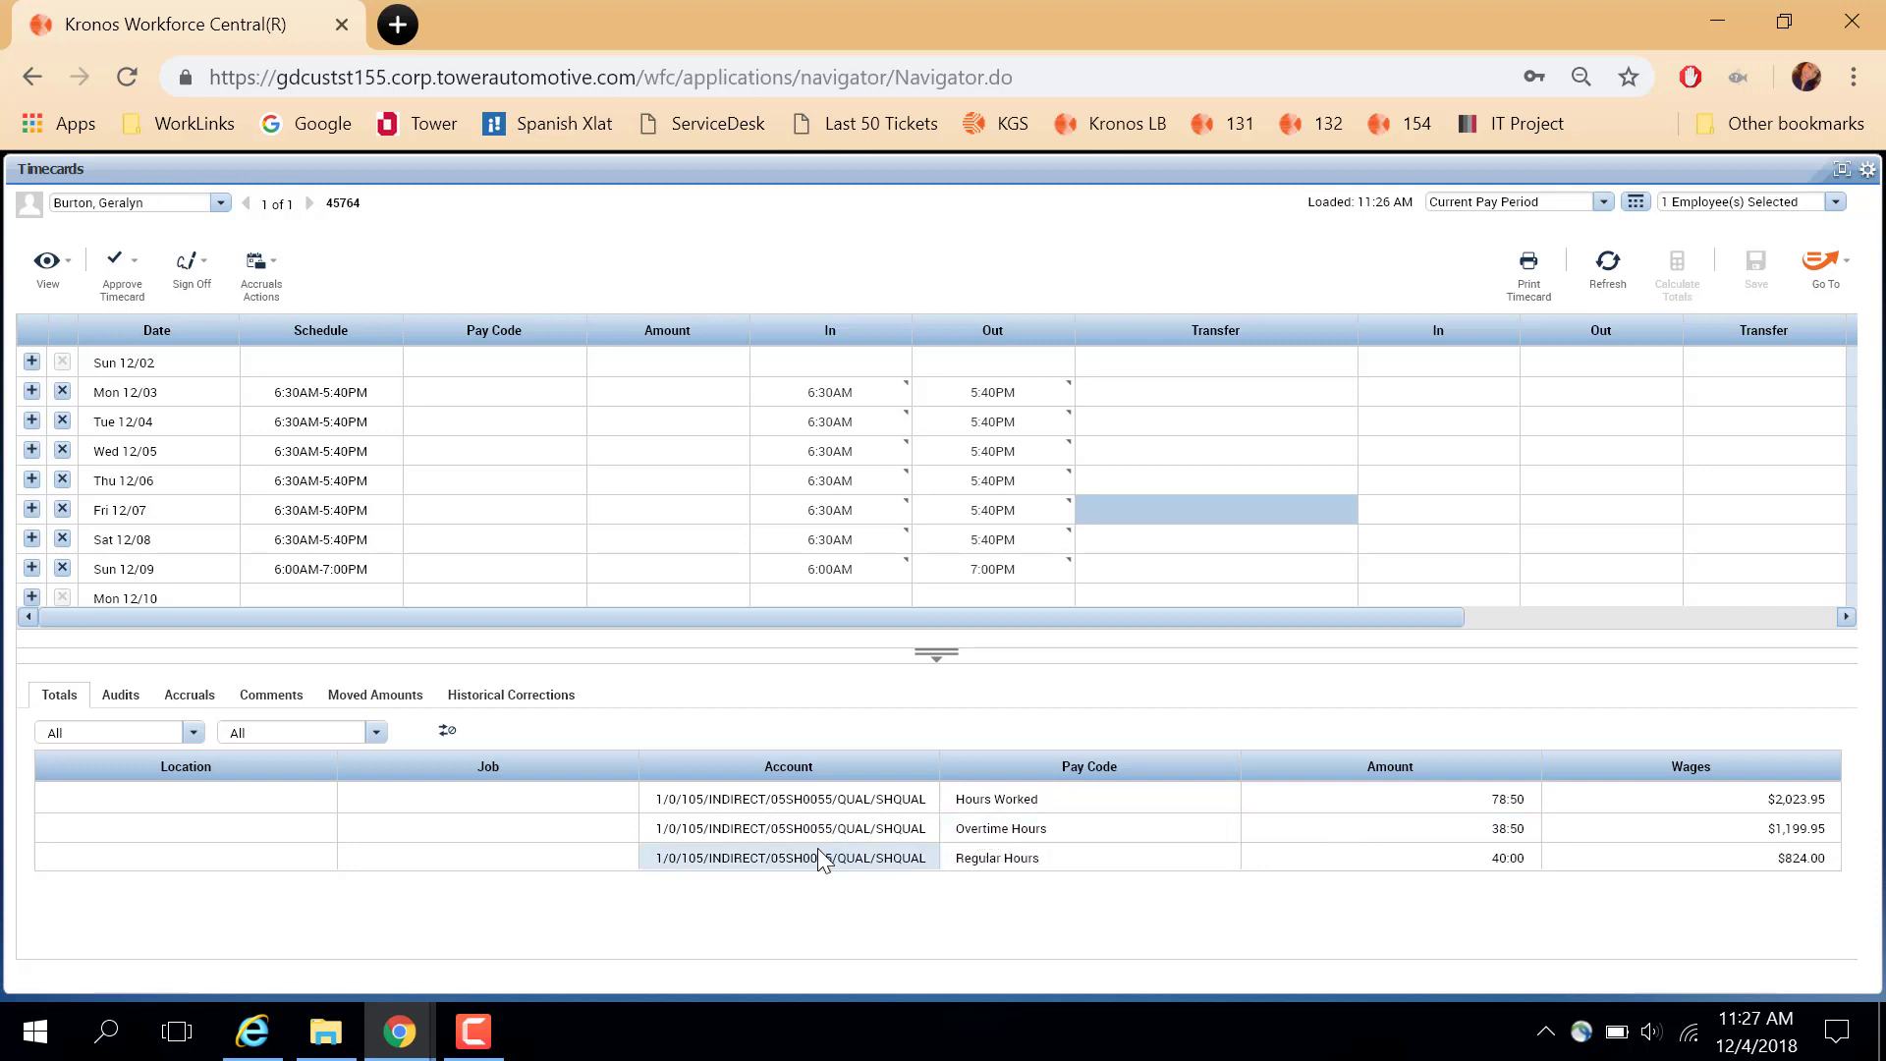
# Delete all pay code moves in the current pay period, save the timecard and recheck the moved amounts.
pyautogui.click(447, 732)
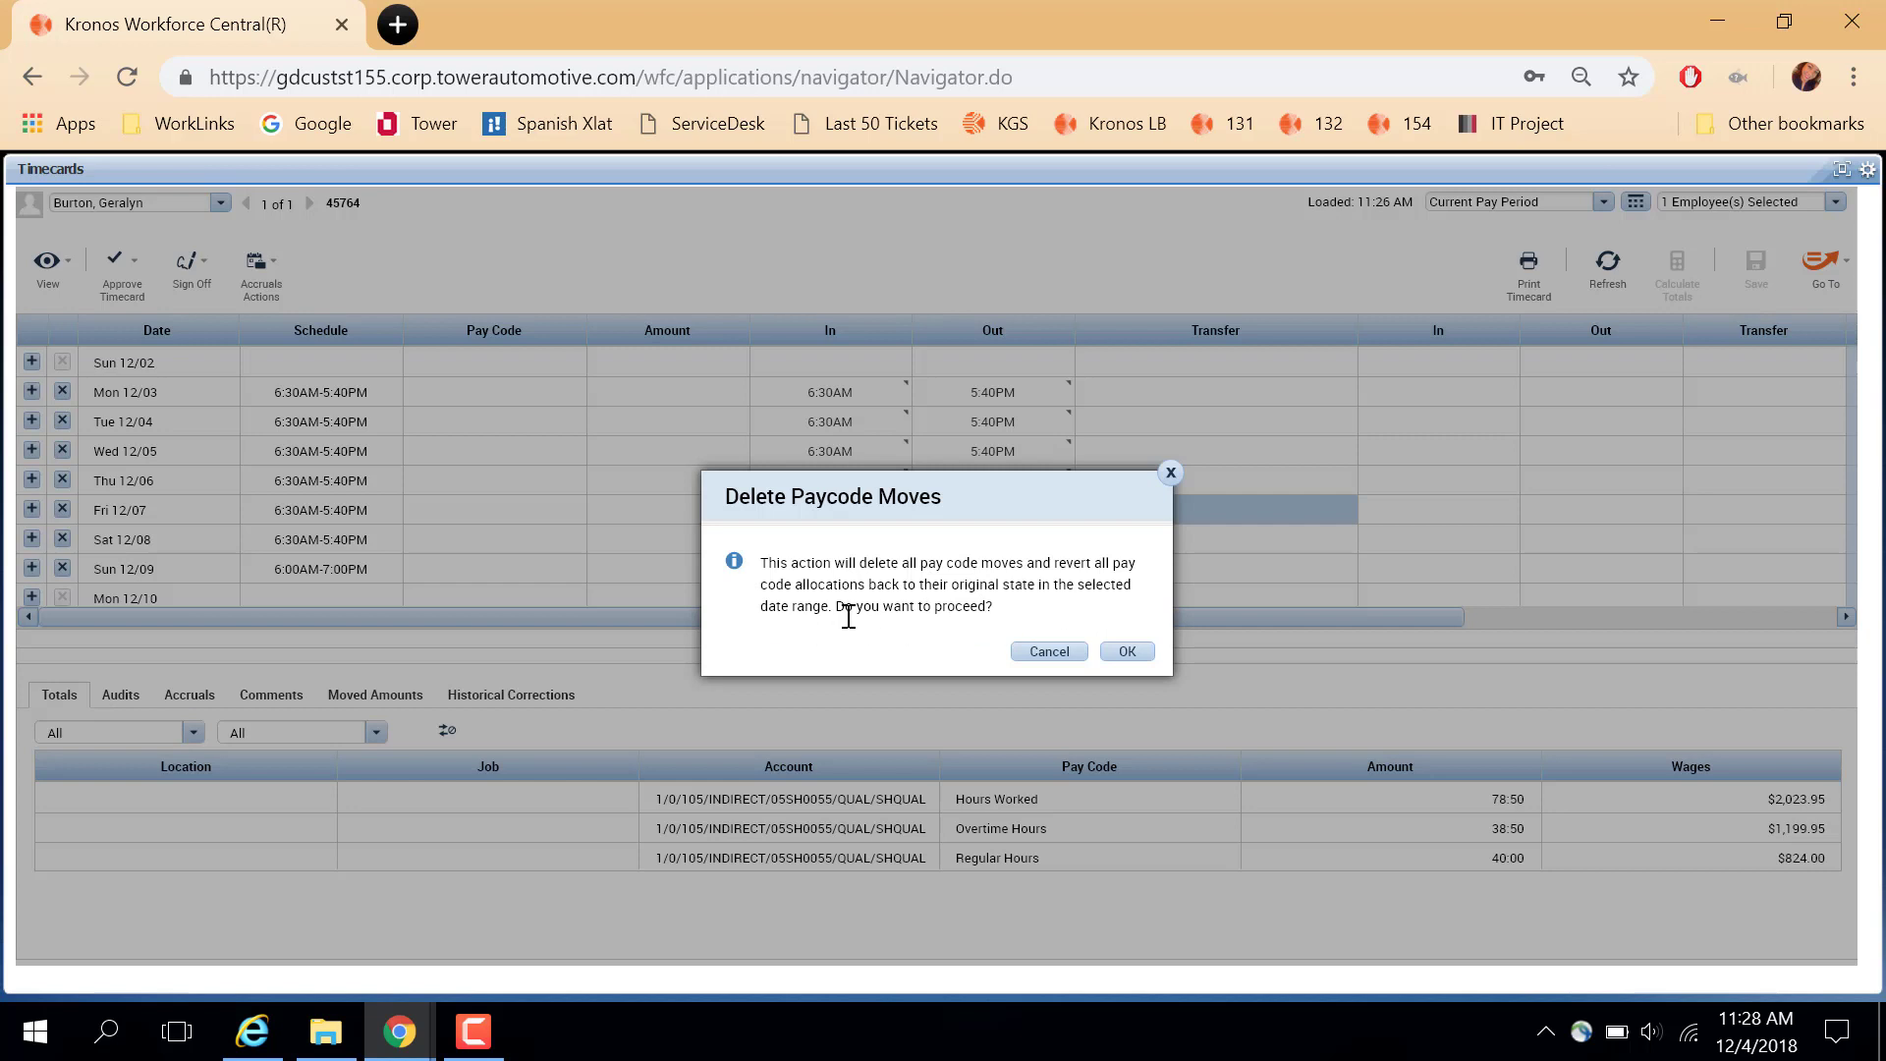
pyautogui.click(1127, 653)
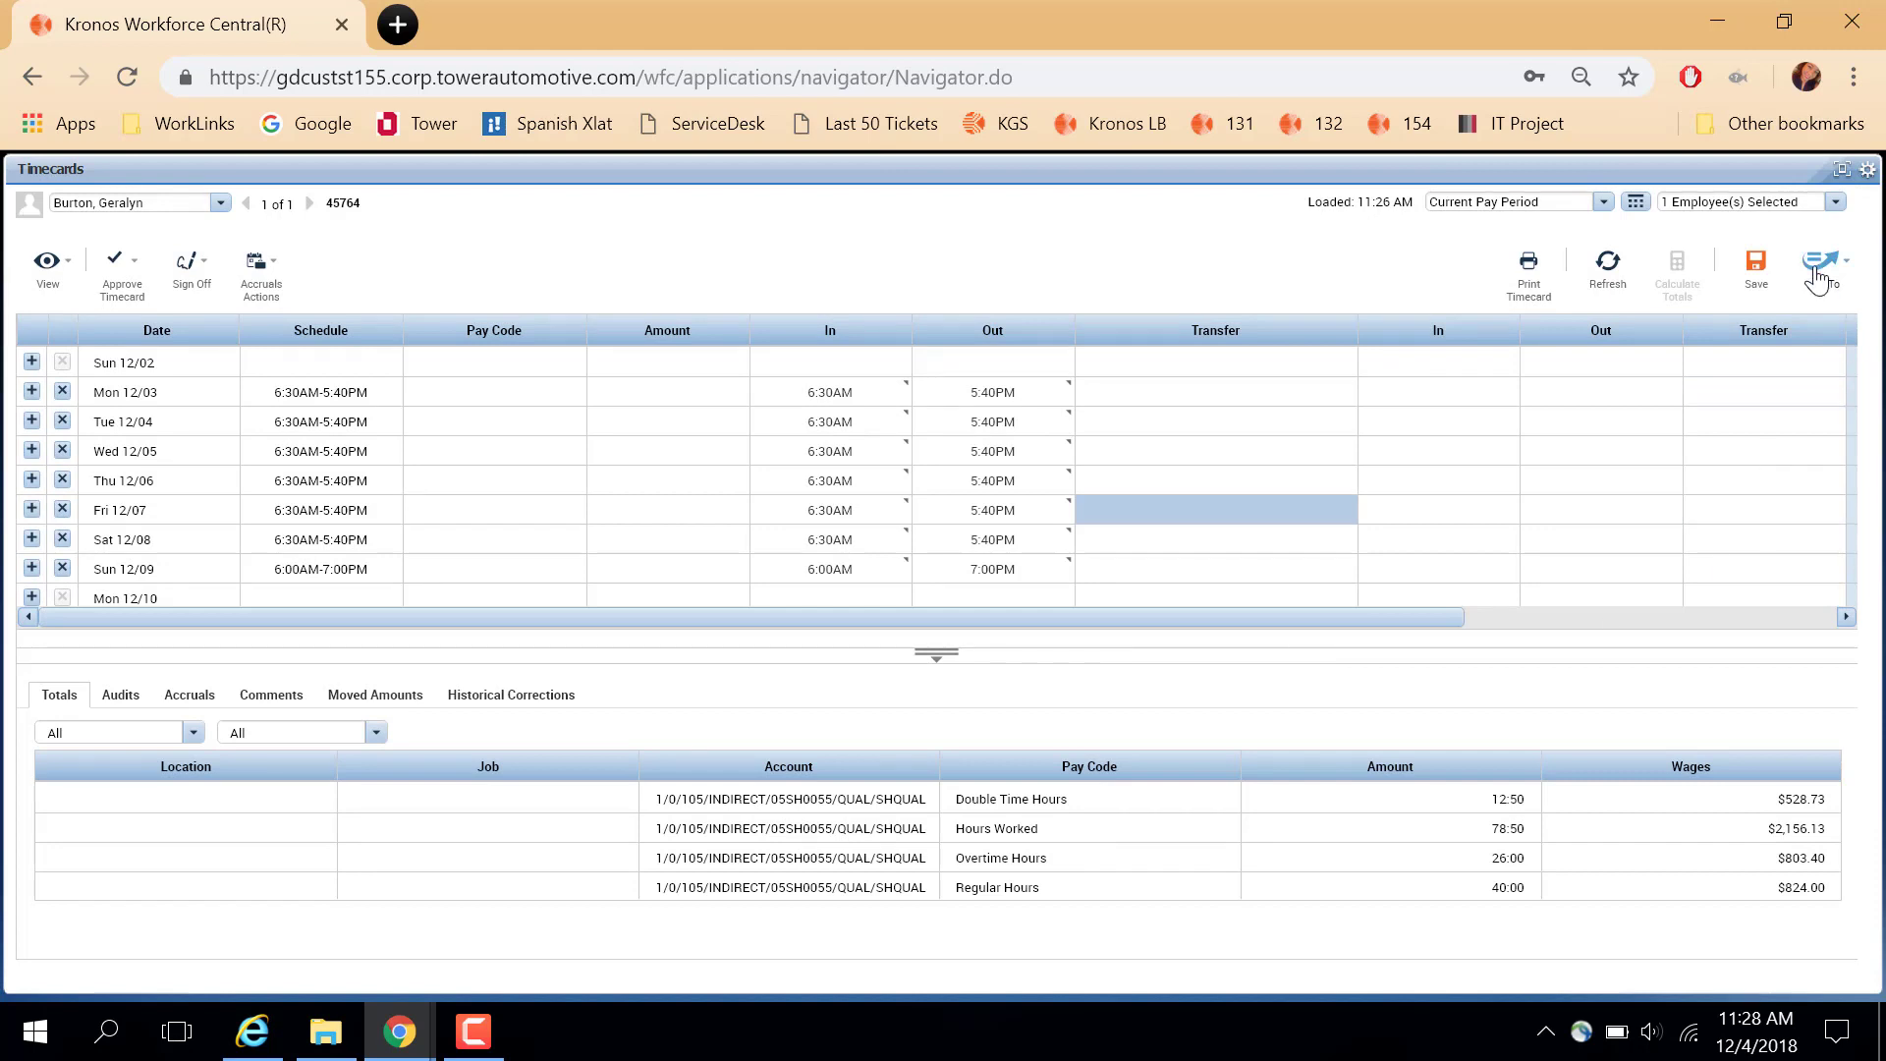
pyautogui.click(1756, 265)
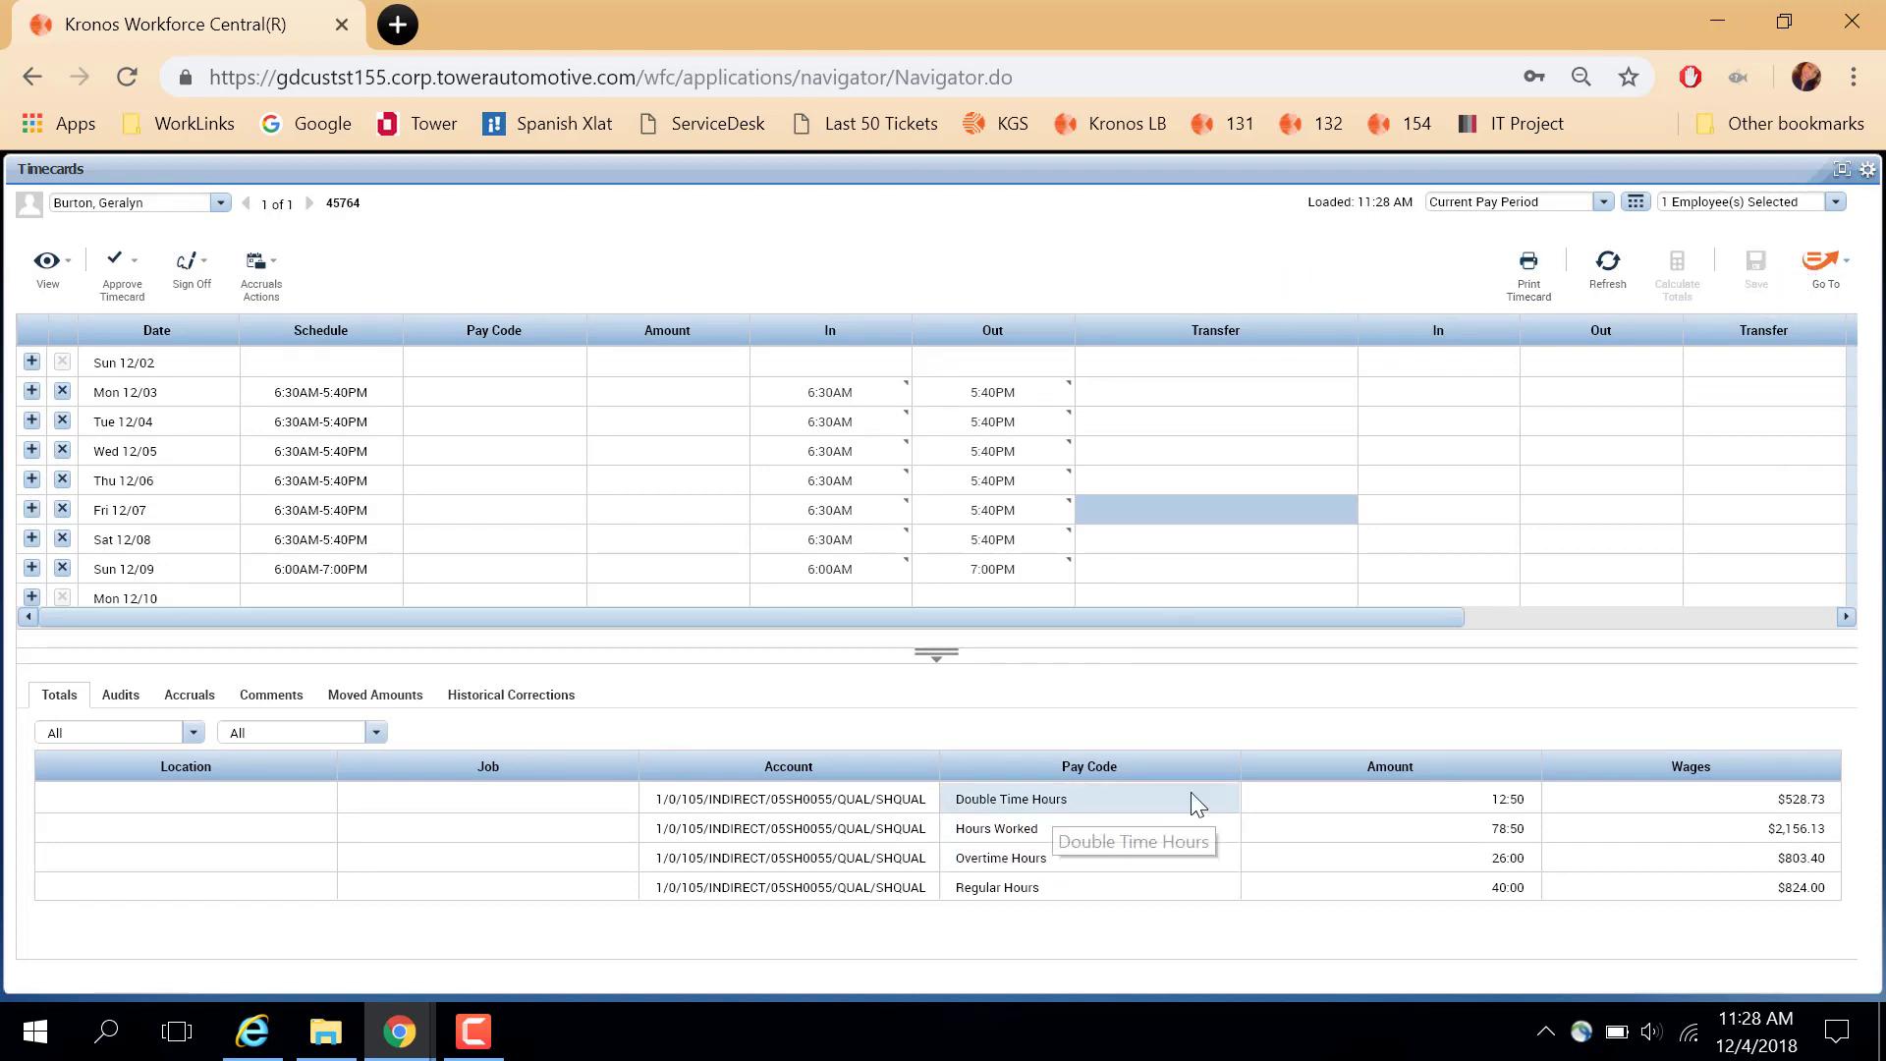
pyautogui.click(392, 704)
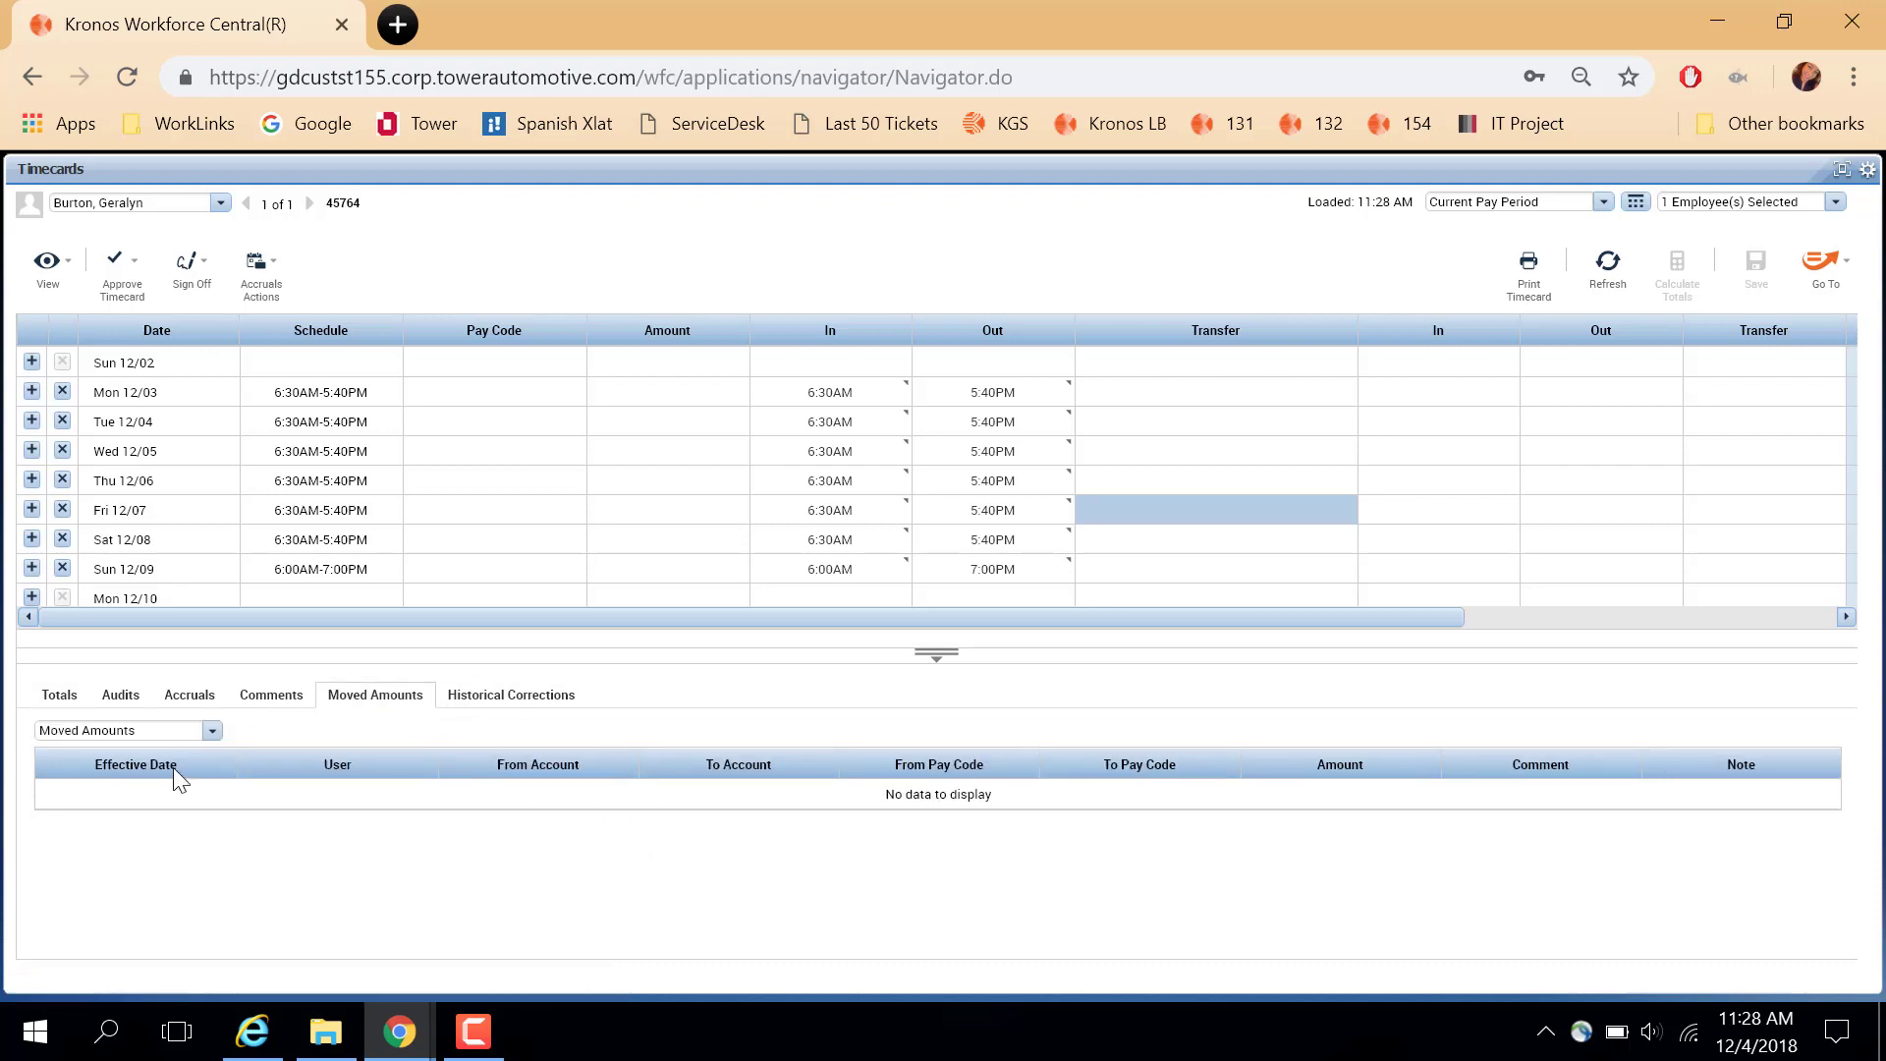
pyautogui.click(63, 701)
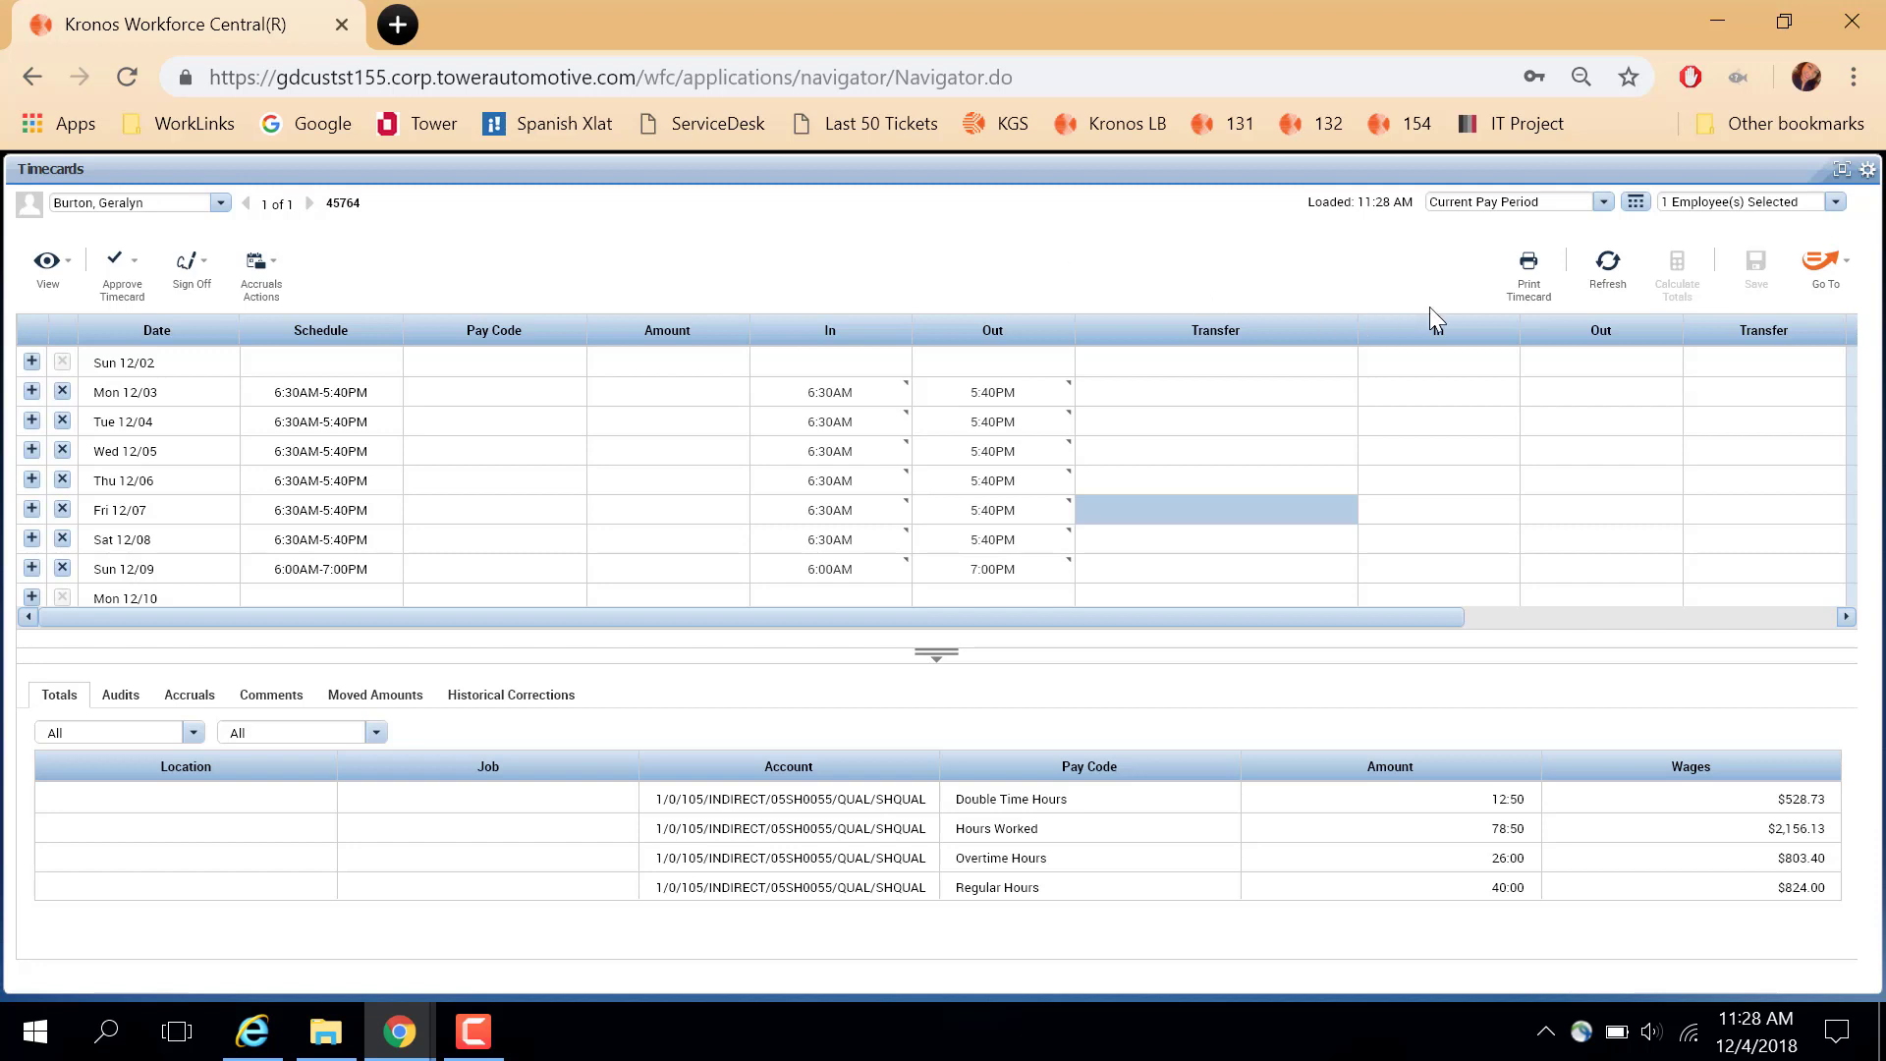
pyautogui.click(1646, 210)
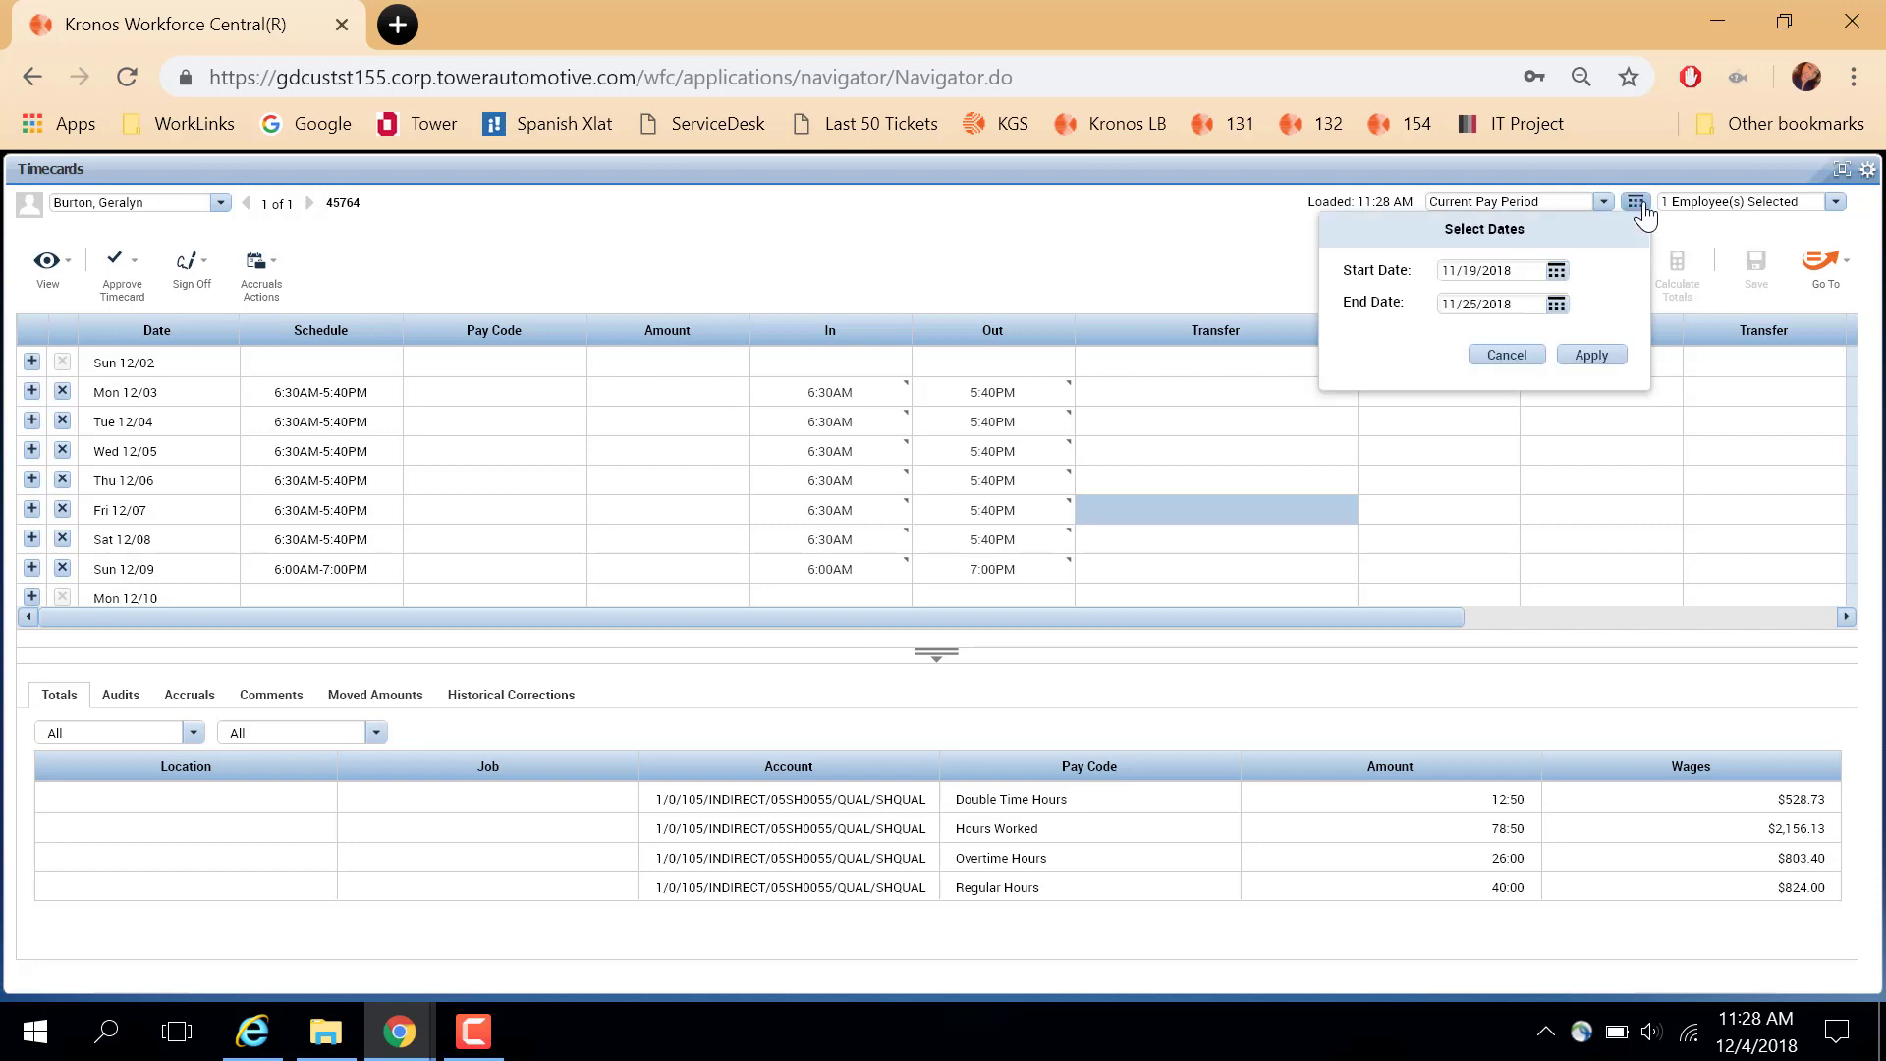
pyautogui.click(1557, 272)
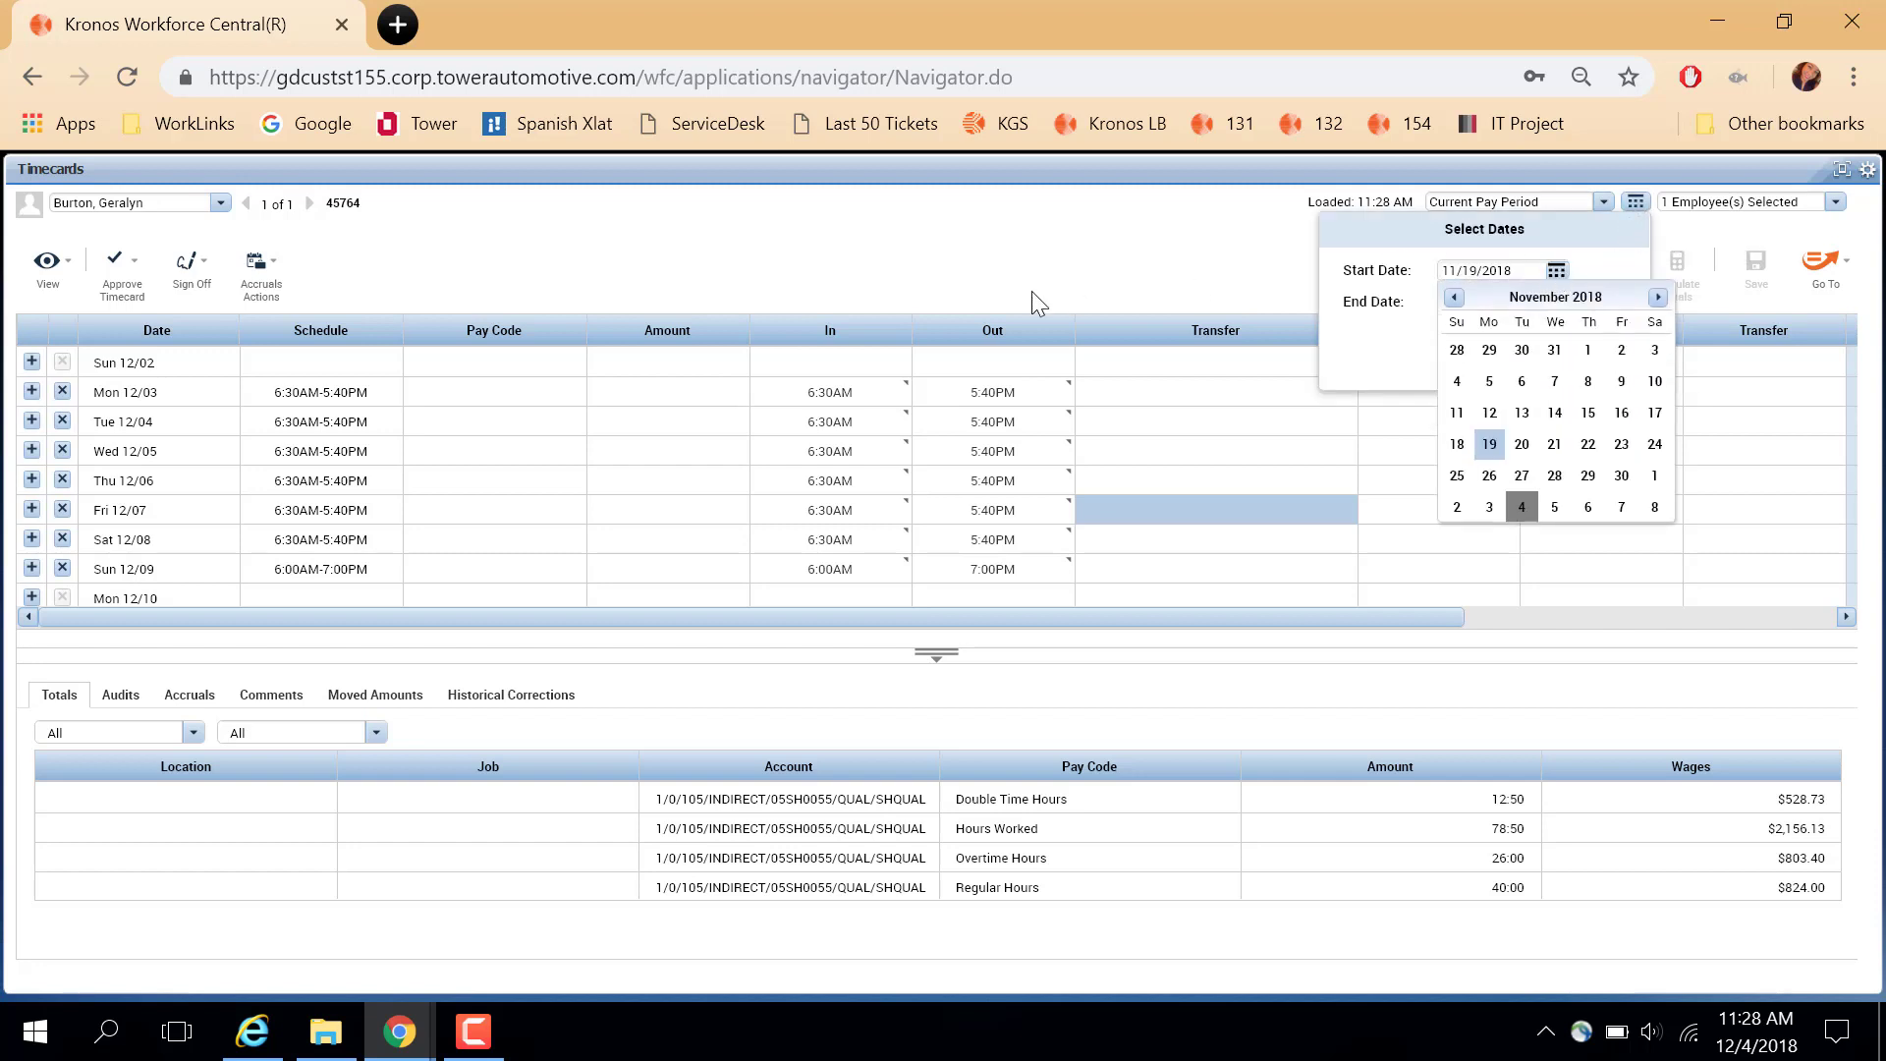
pyautogui.click(1751, 196)
# Go to the Genies list in the administration workspace and enable edits for the selected employee in the previous pay period.
pyautogui.click(1835, 172)
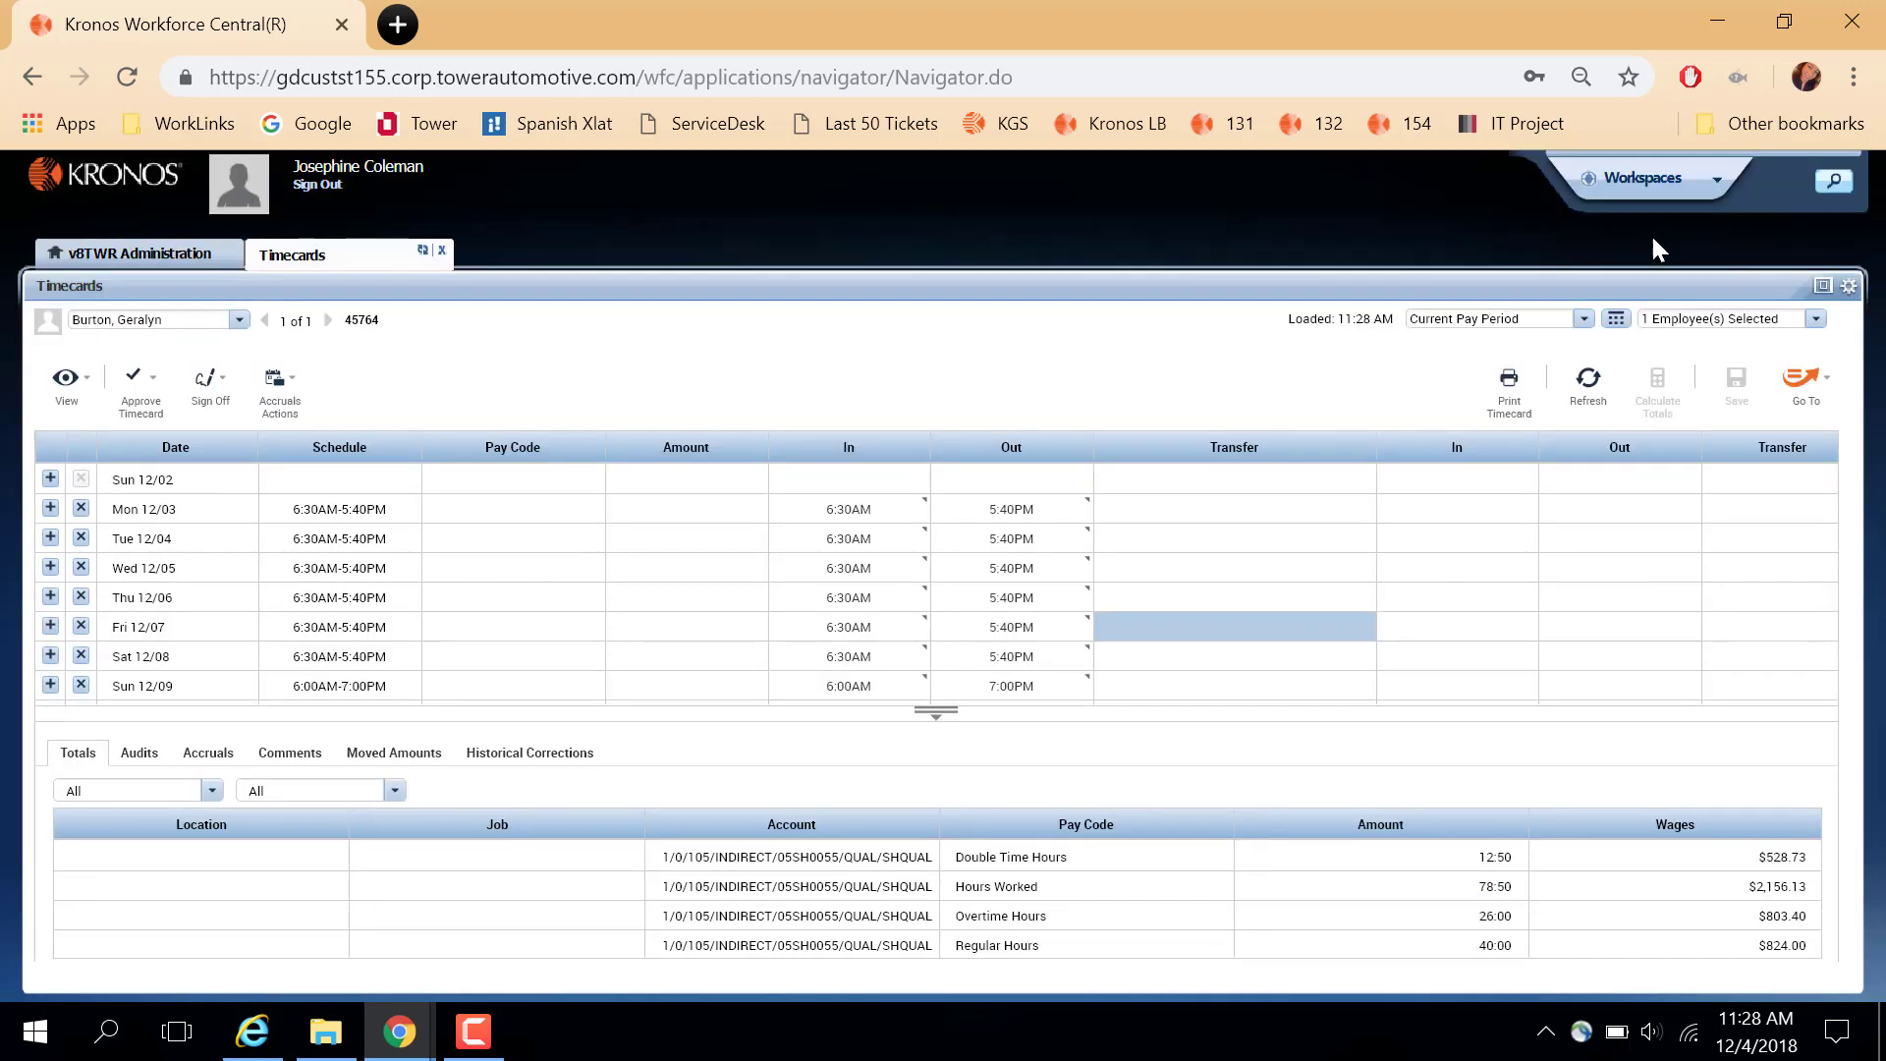
pyautogui.click(154, 257)
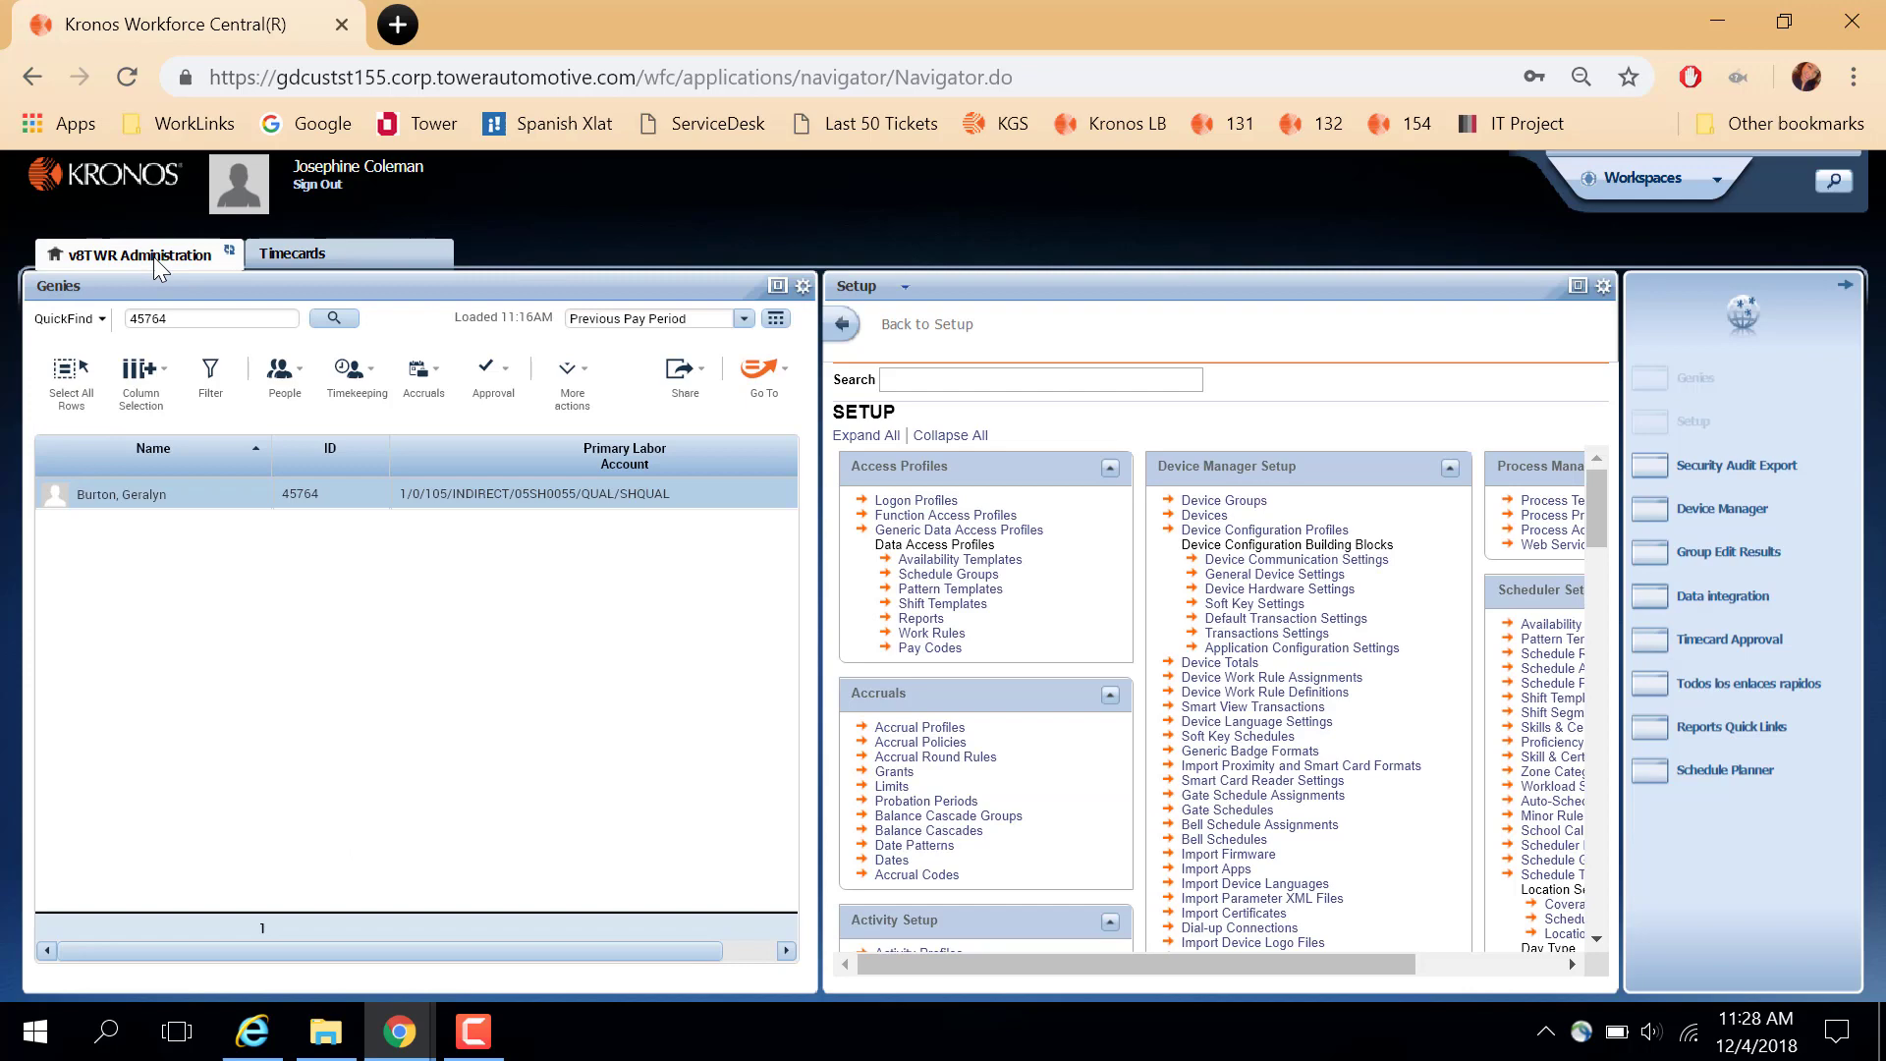
pyautogui.click(777, 290)
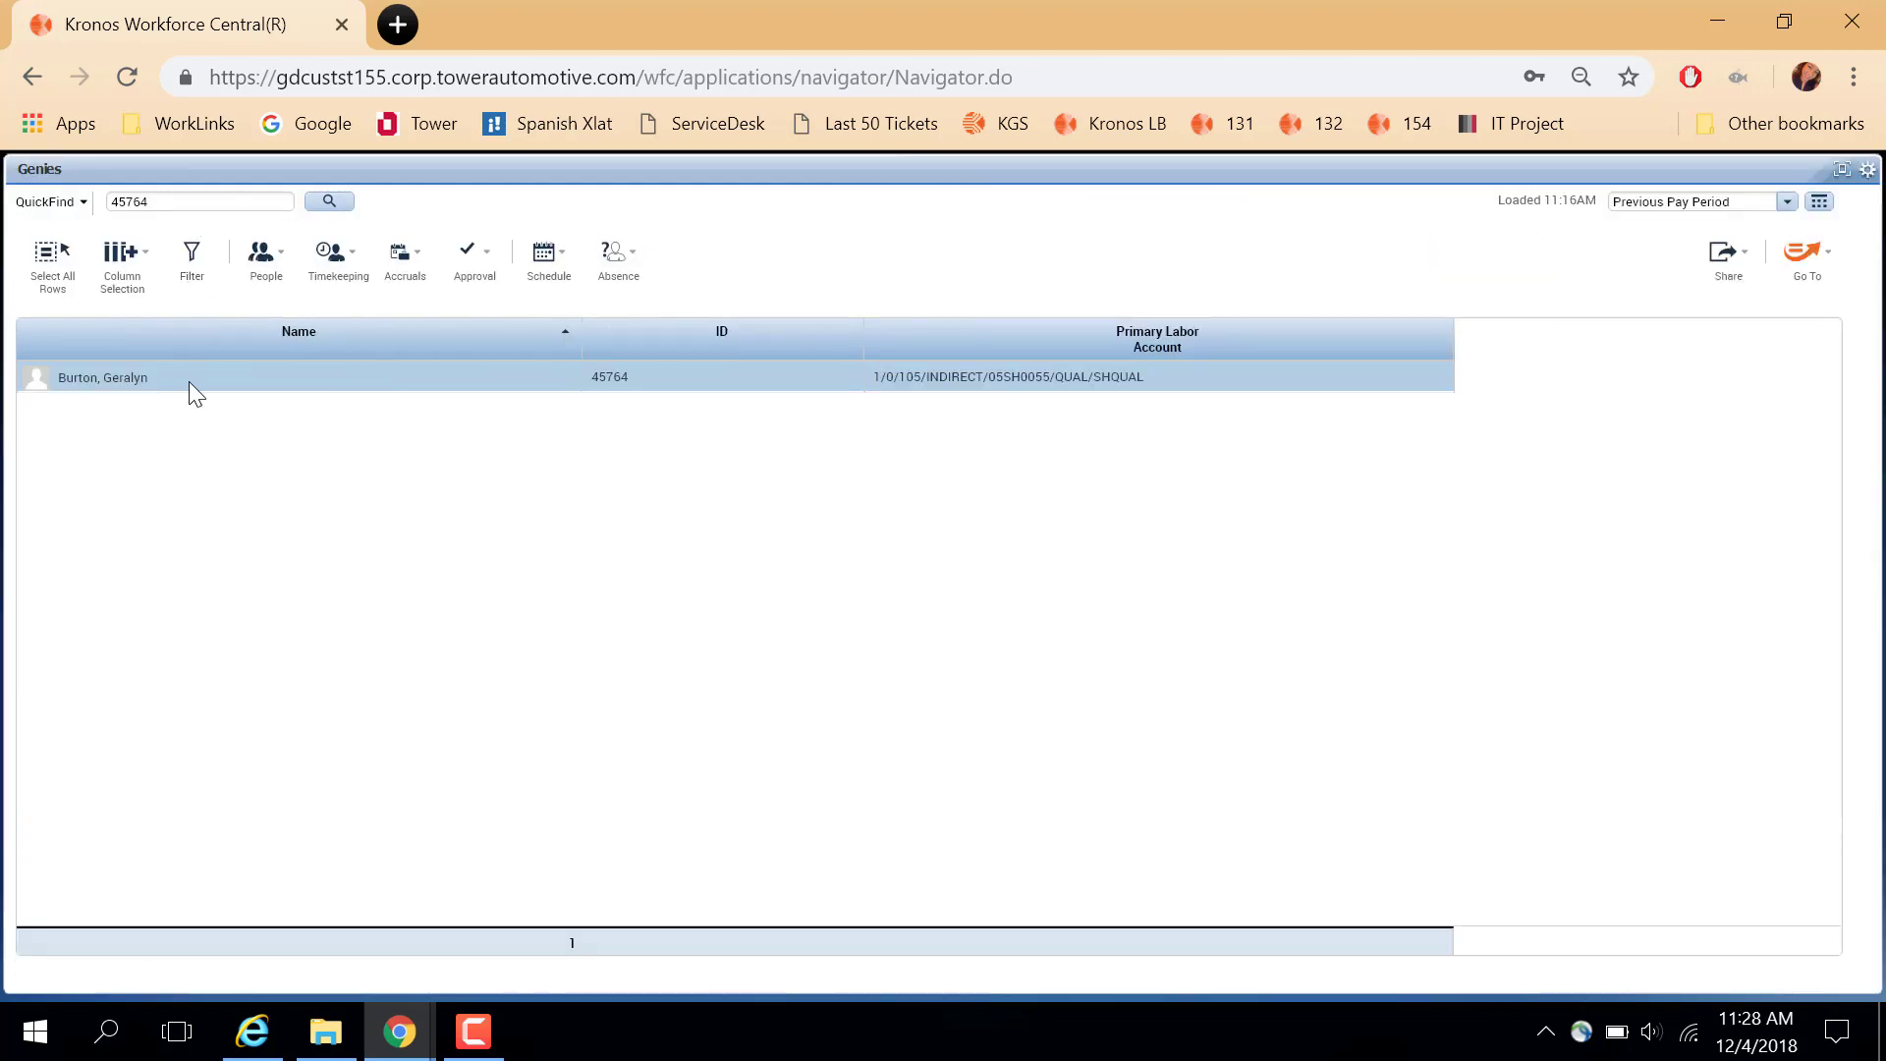
pyautogui.click(471, 280)
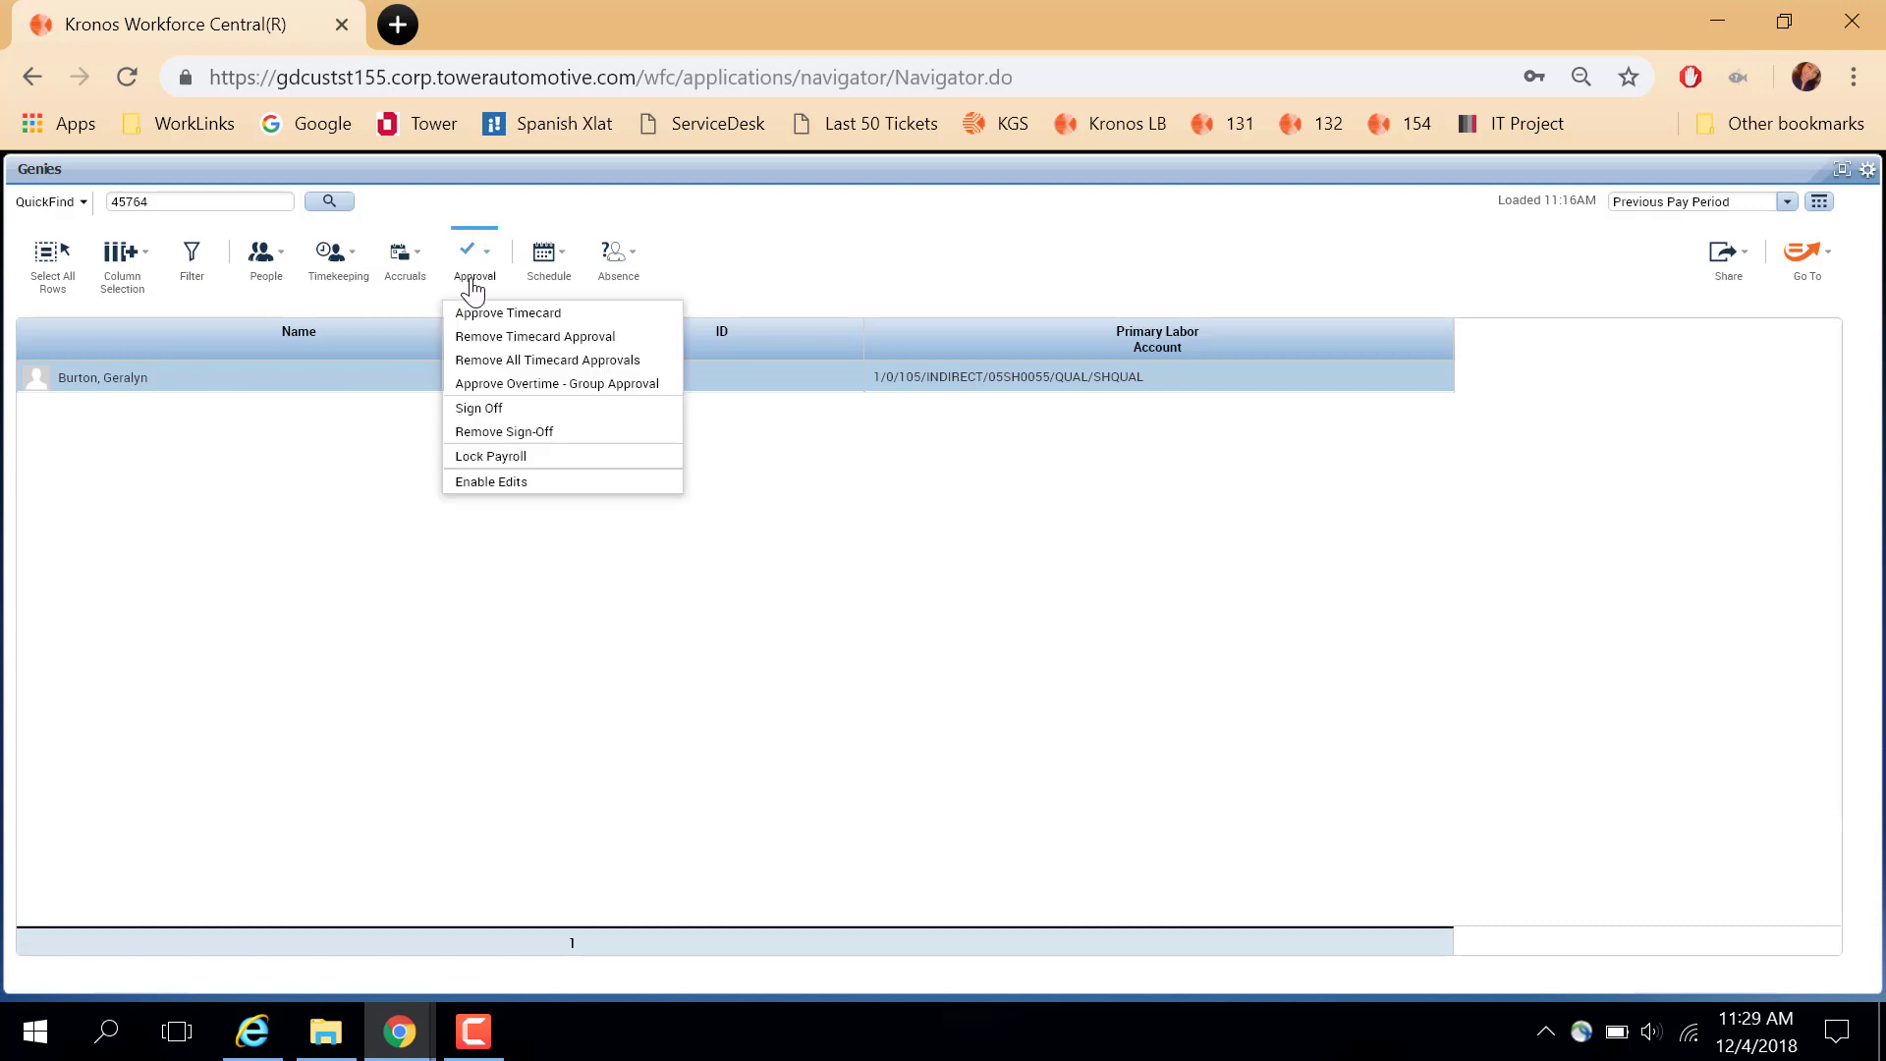
pyautogui.click(487, 483)
pyautogui.click(1148, 634)
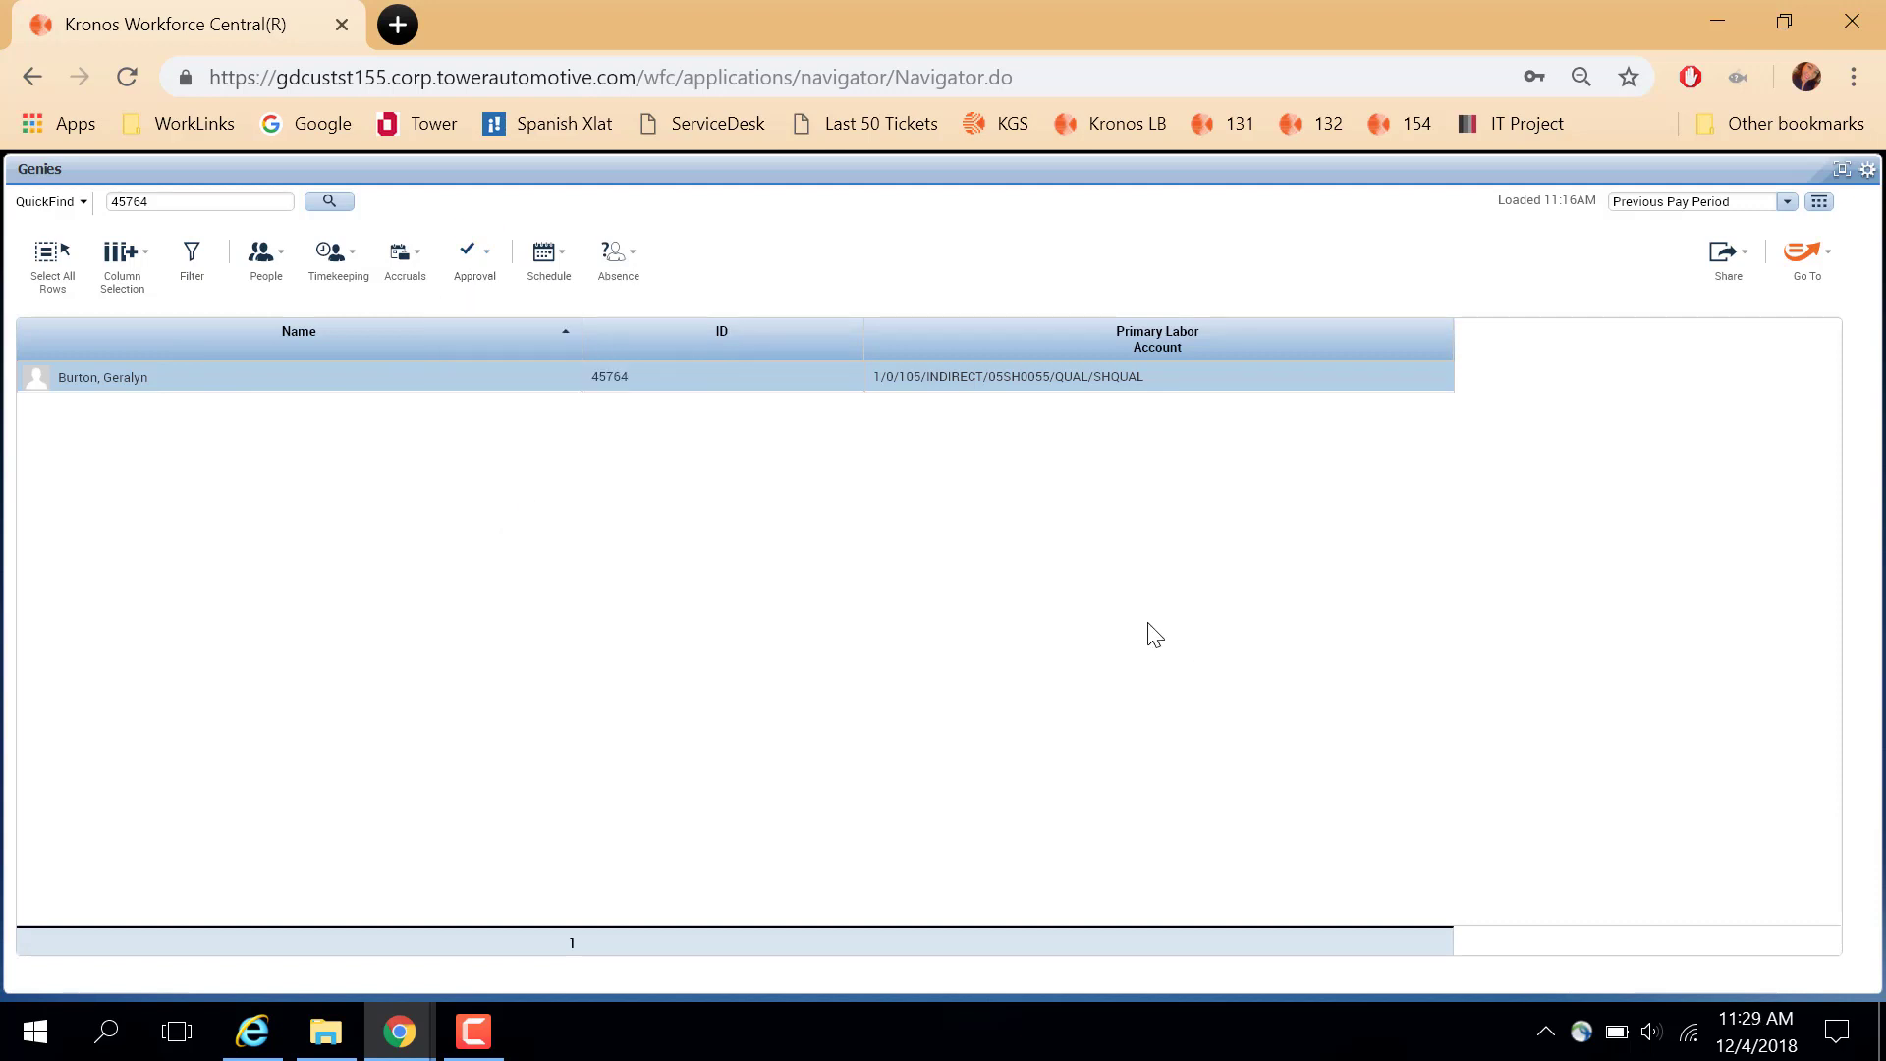
# Return to the employee's maximized timecard and load the date range 11/19/2018 to 11/25/2018.
pyautogui.click(1842, 169)
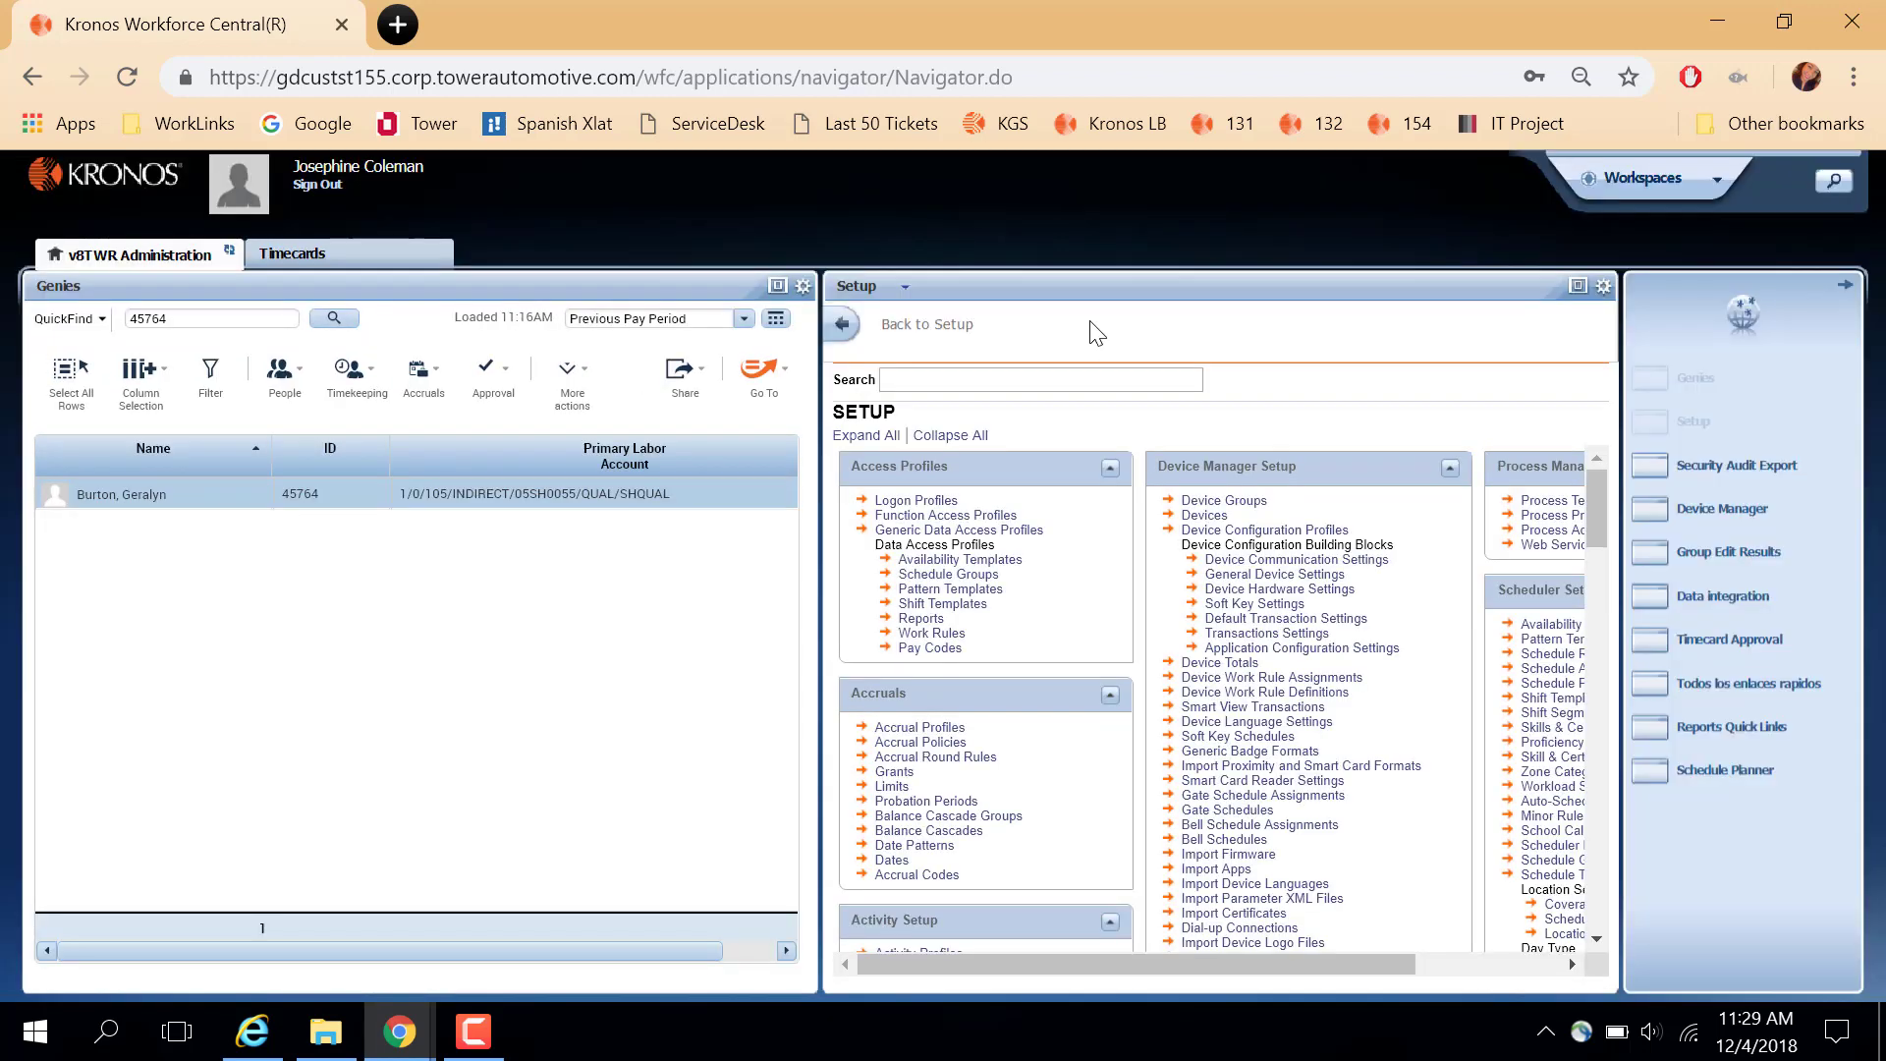
pyautogui.click(322, 256)
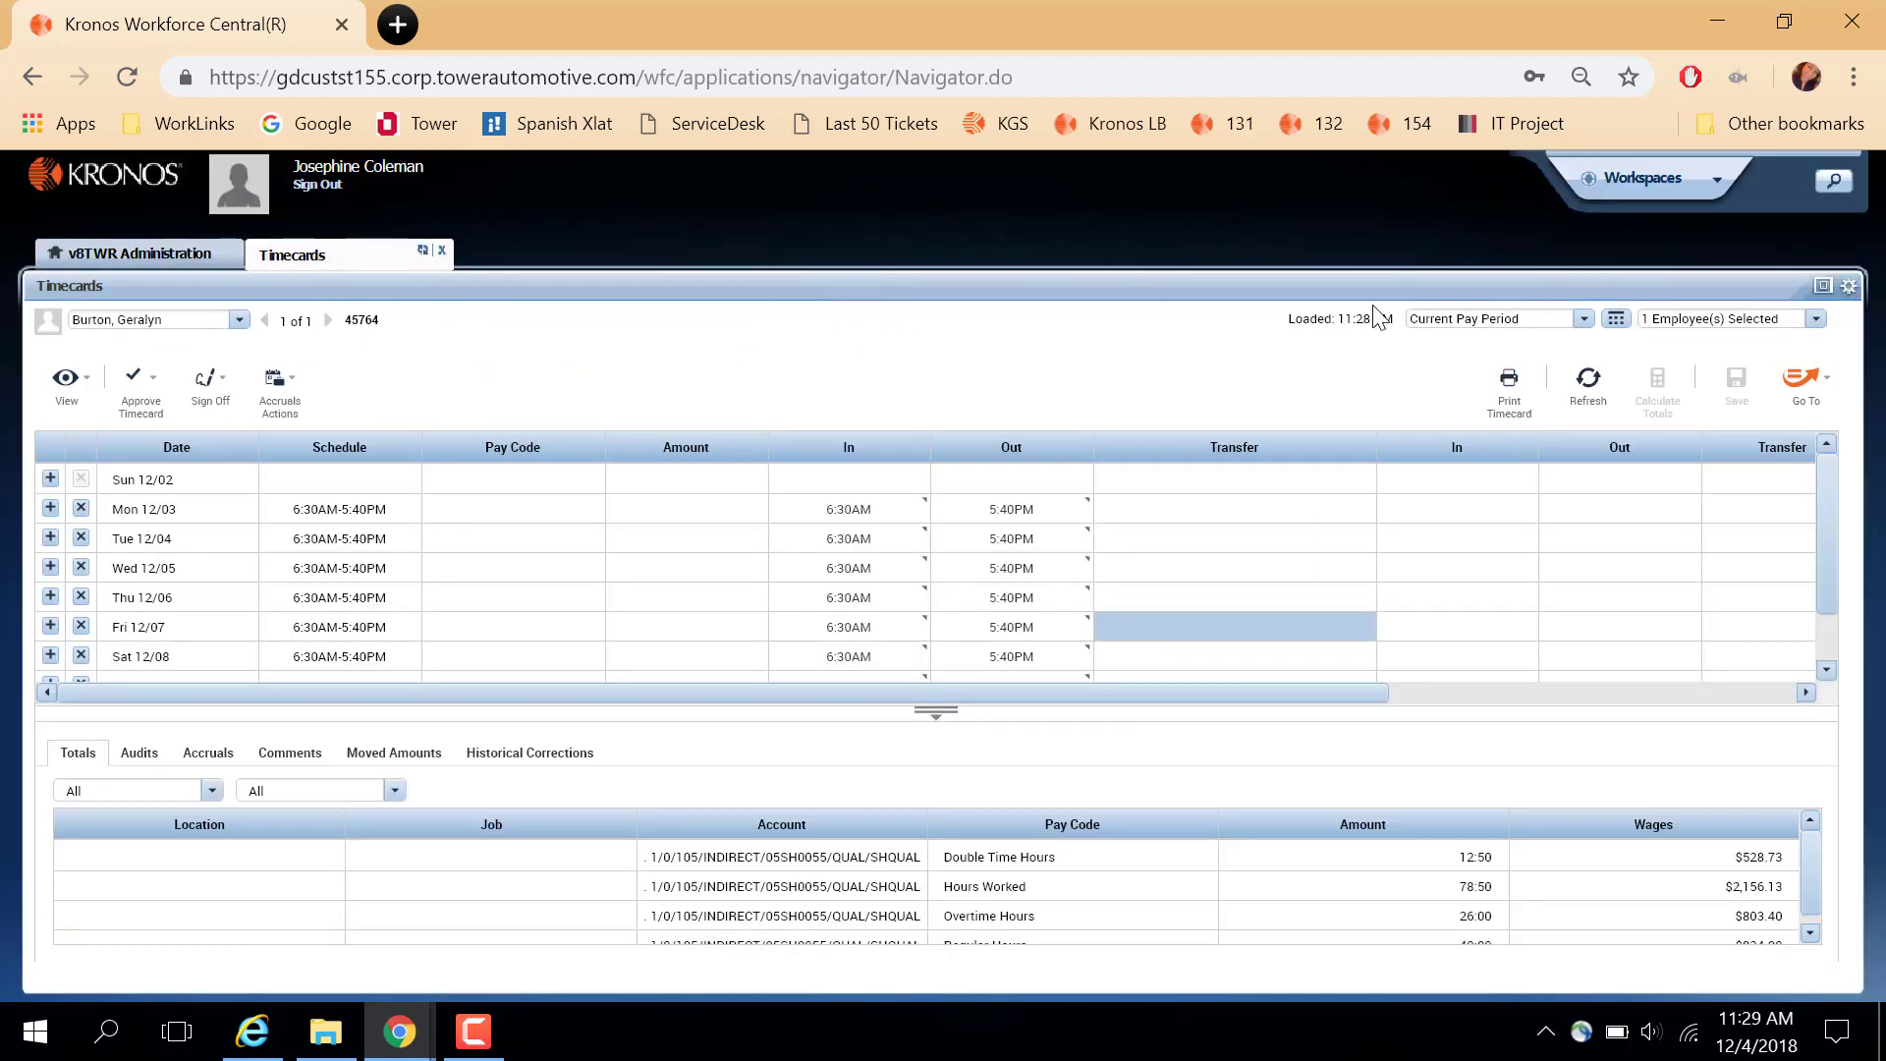
pyautogui.click(1824, 285)
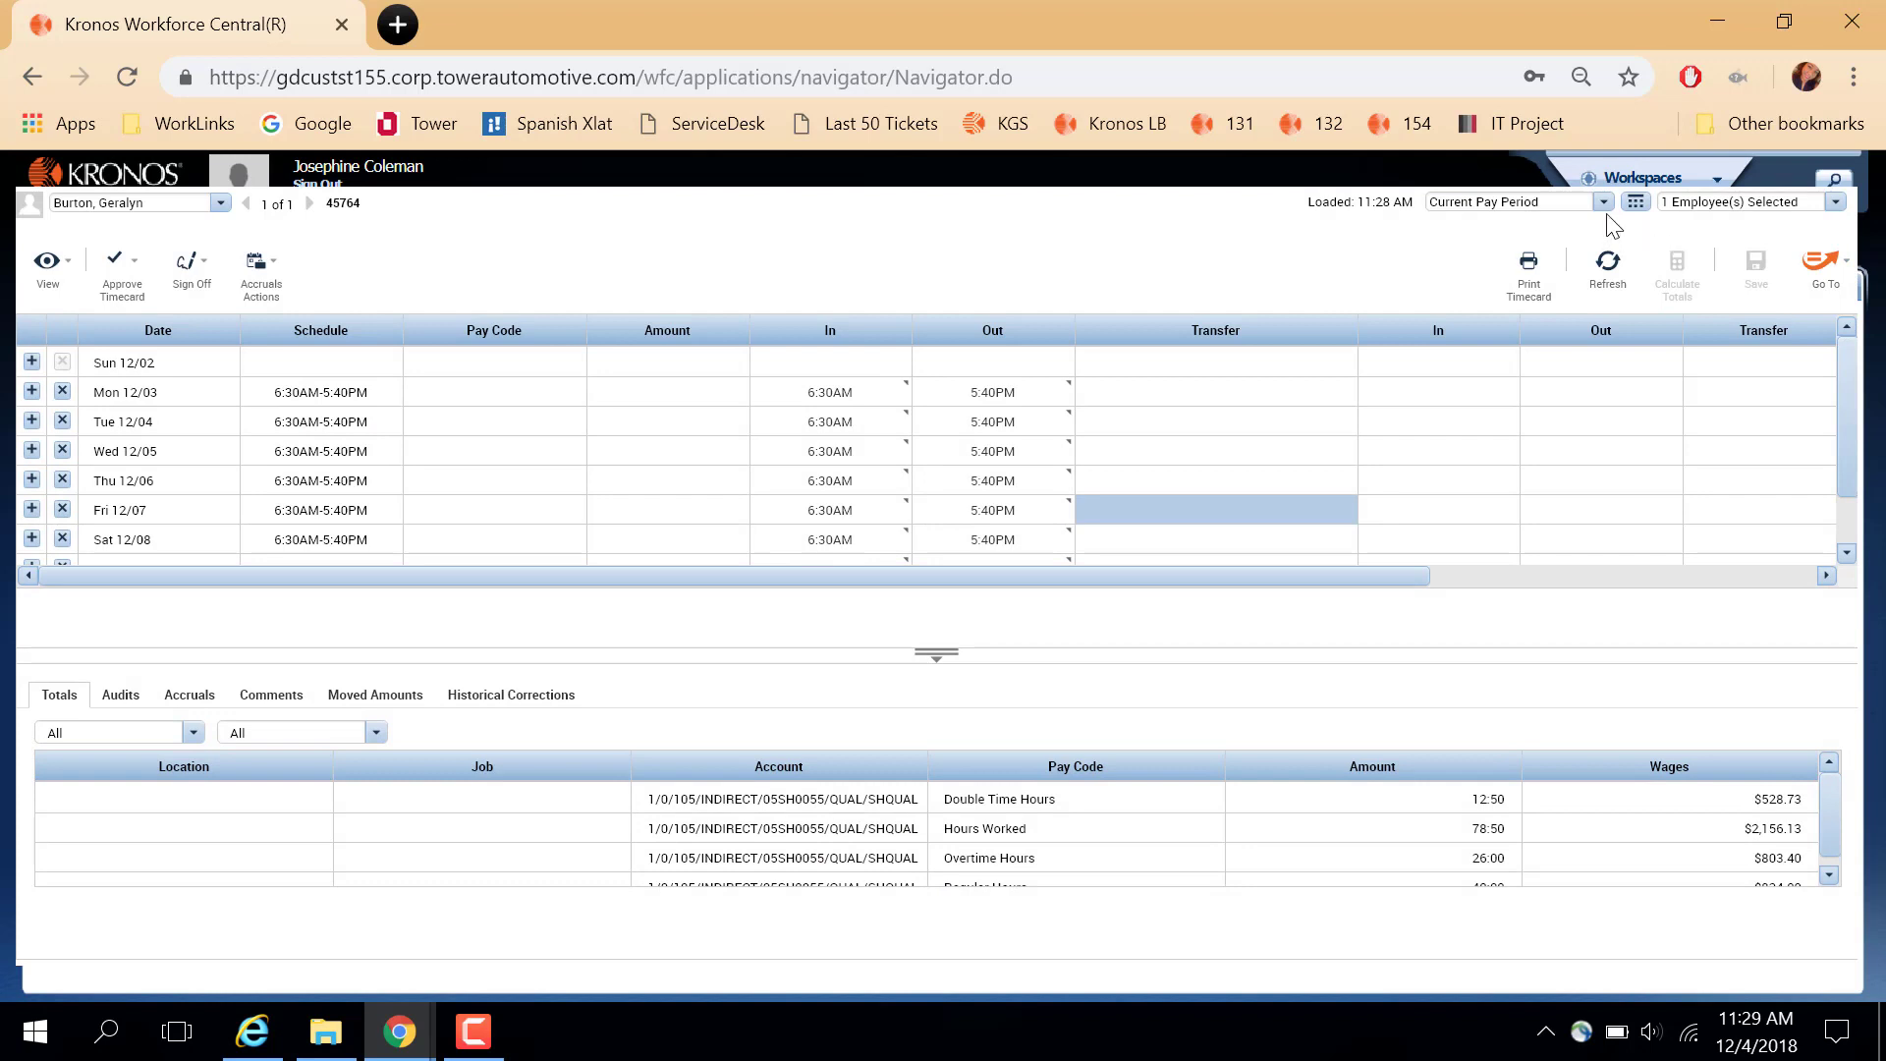
pyautogui.click(1636, 203)
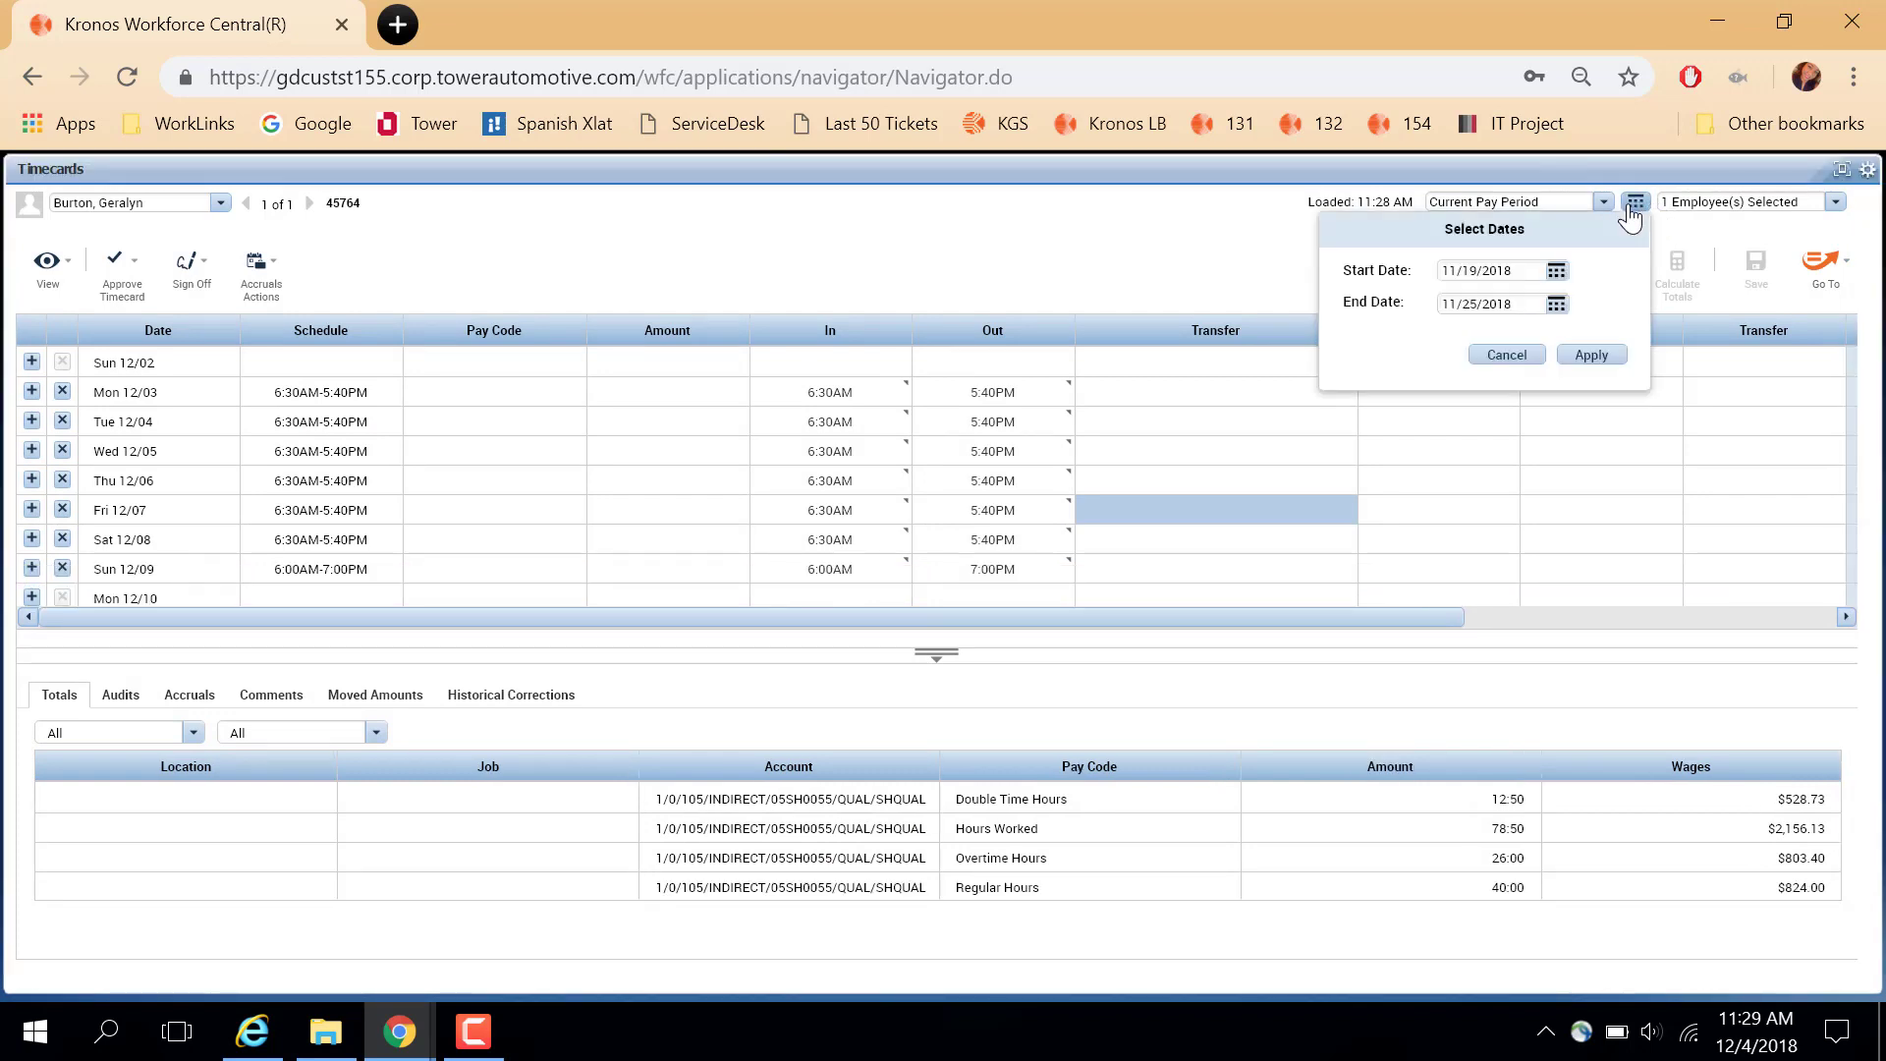
pyautogui.click(1557, 271)
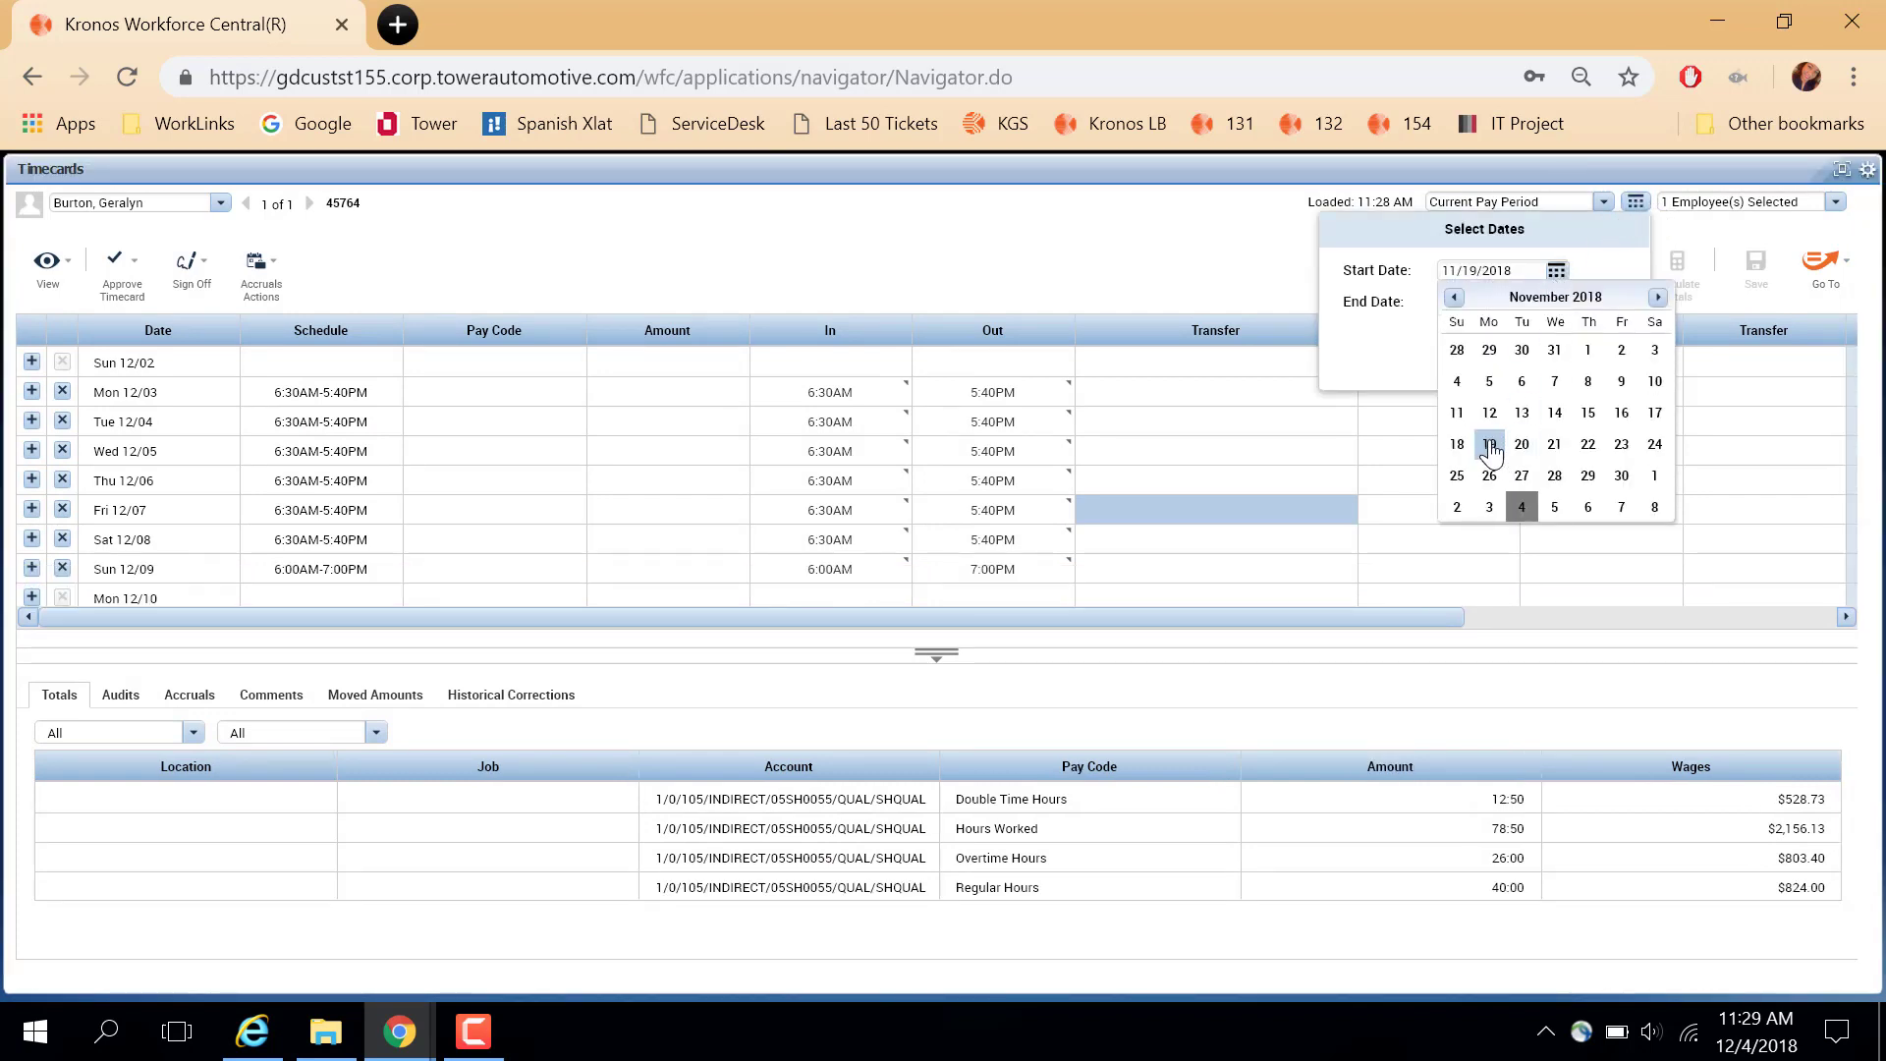
pyautogui.click(1489, 447)
pyautogui.click(1556, 304)
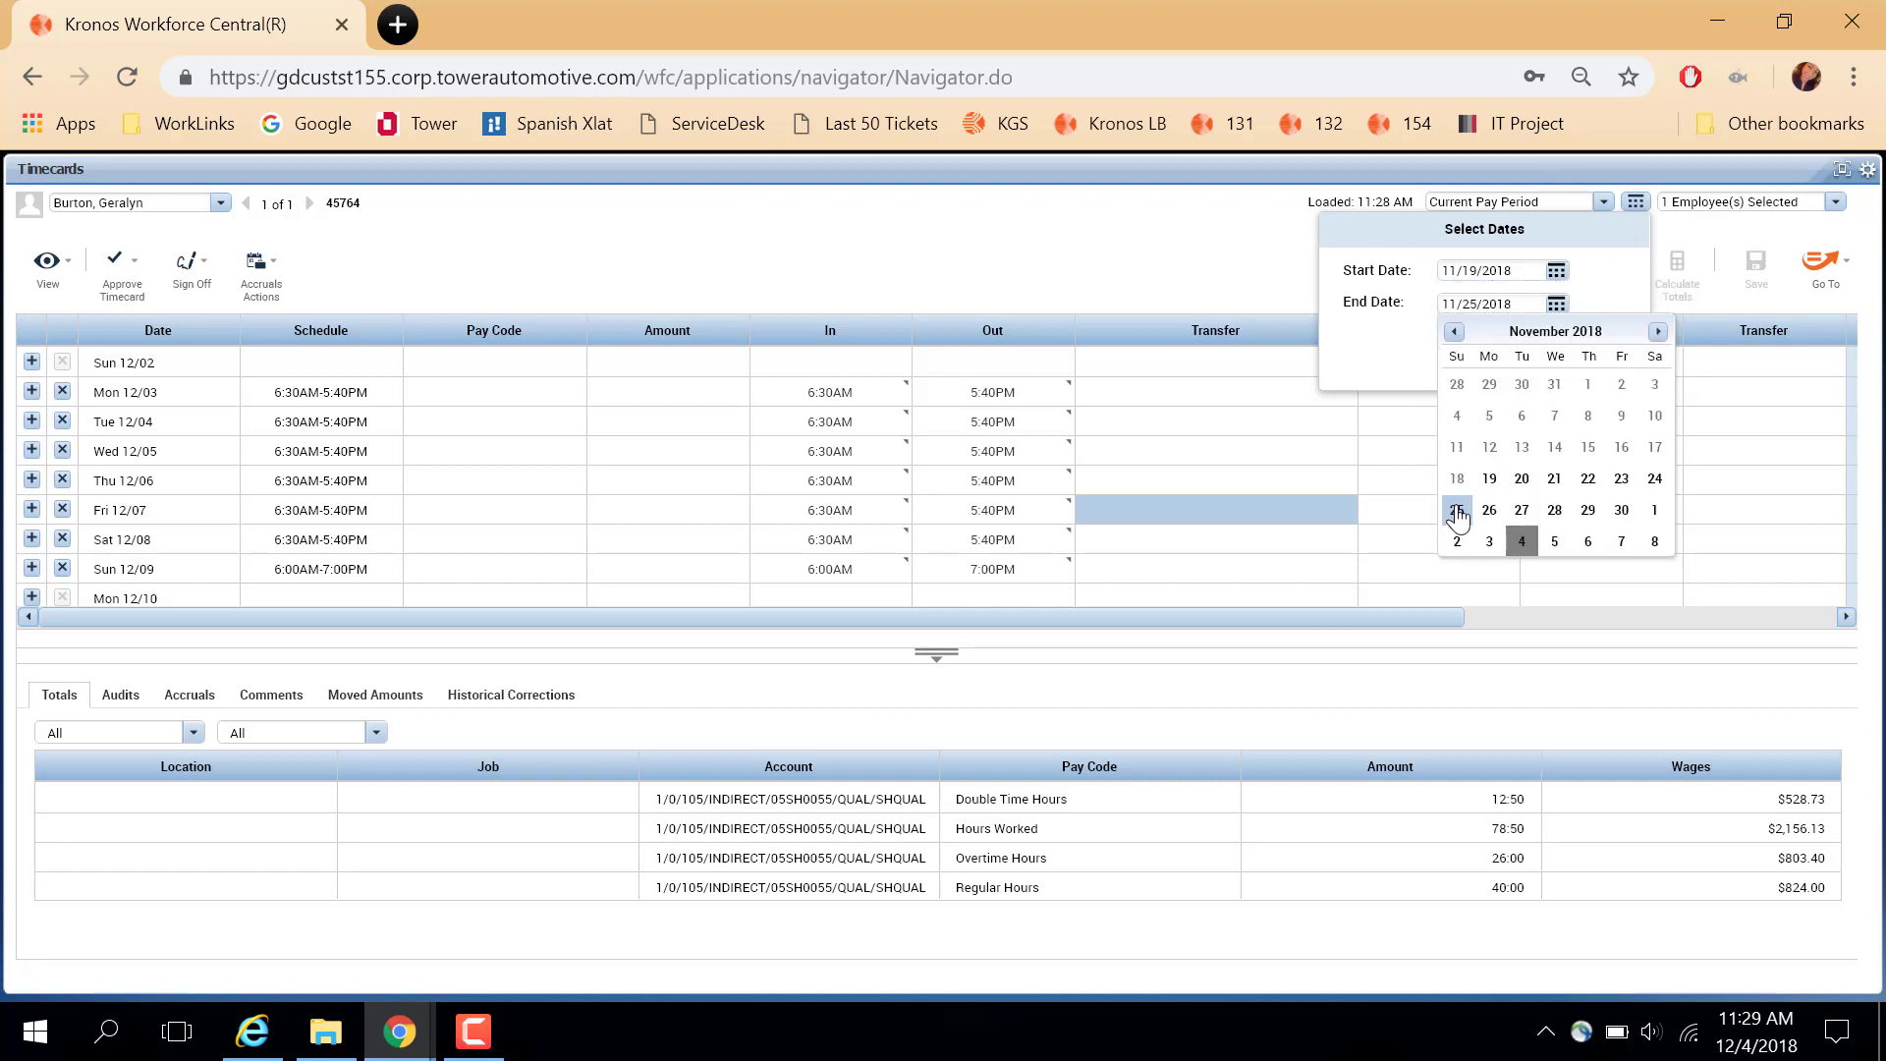
pyautogui.click(1454, 521)
pyautogui.click(1591, 355)
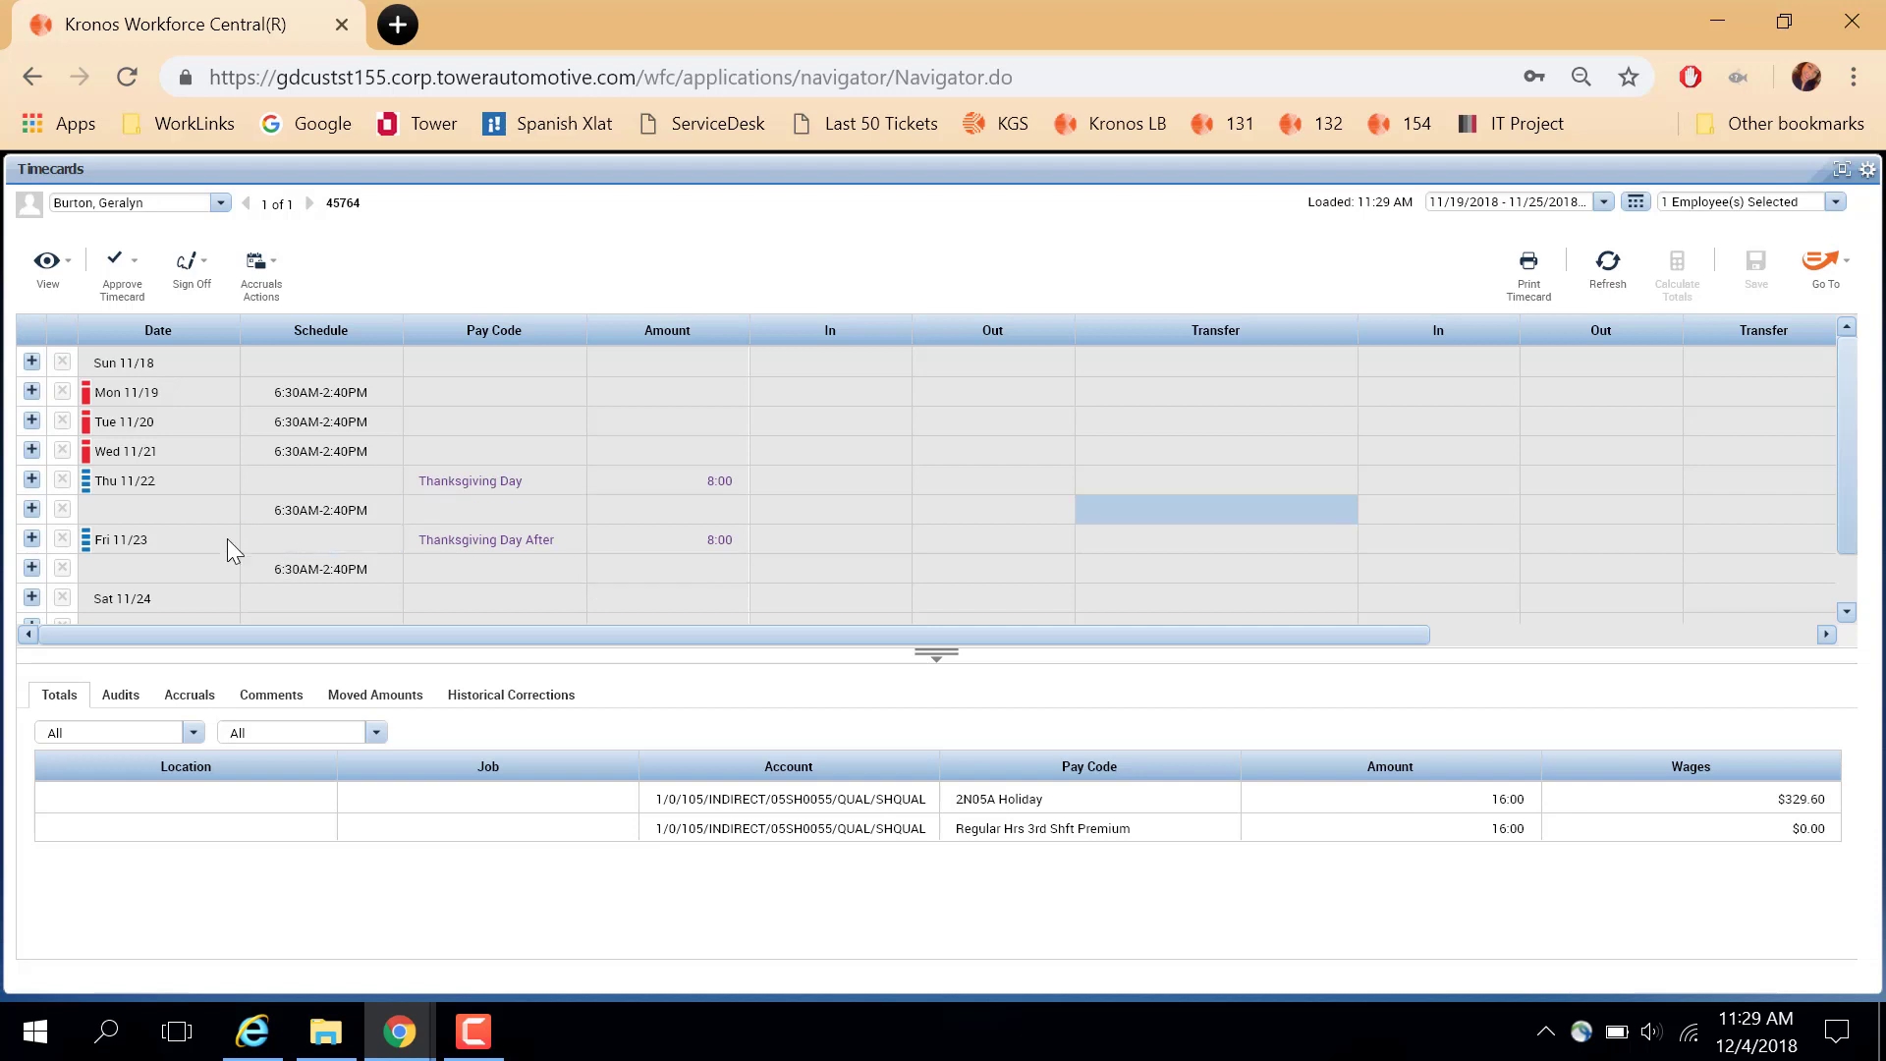
# Add a row under Thu 11/22 and set its pay code to 2N05A Holiday.
pyautogui.click(31, 481)
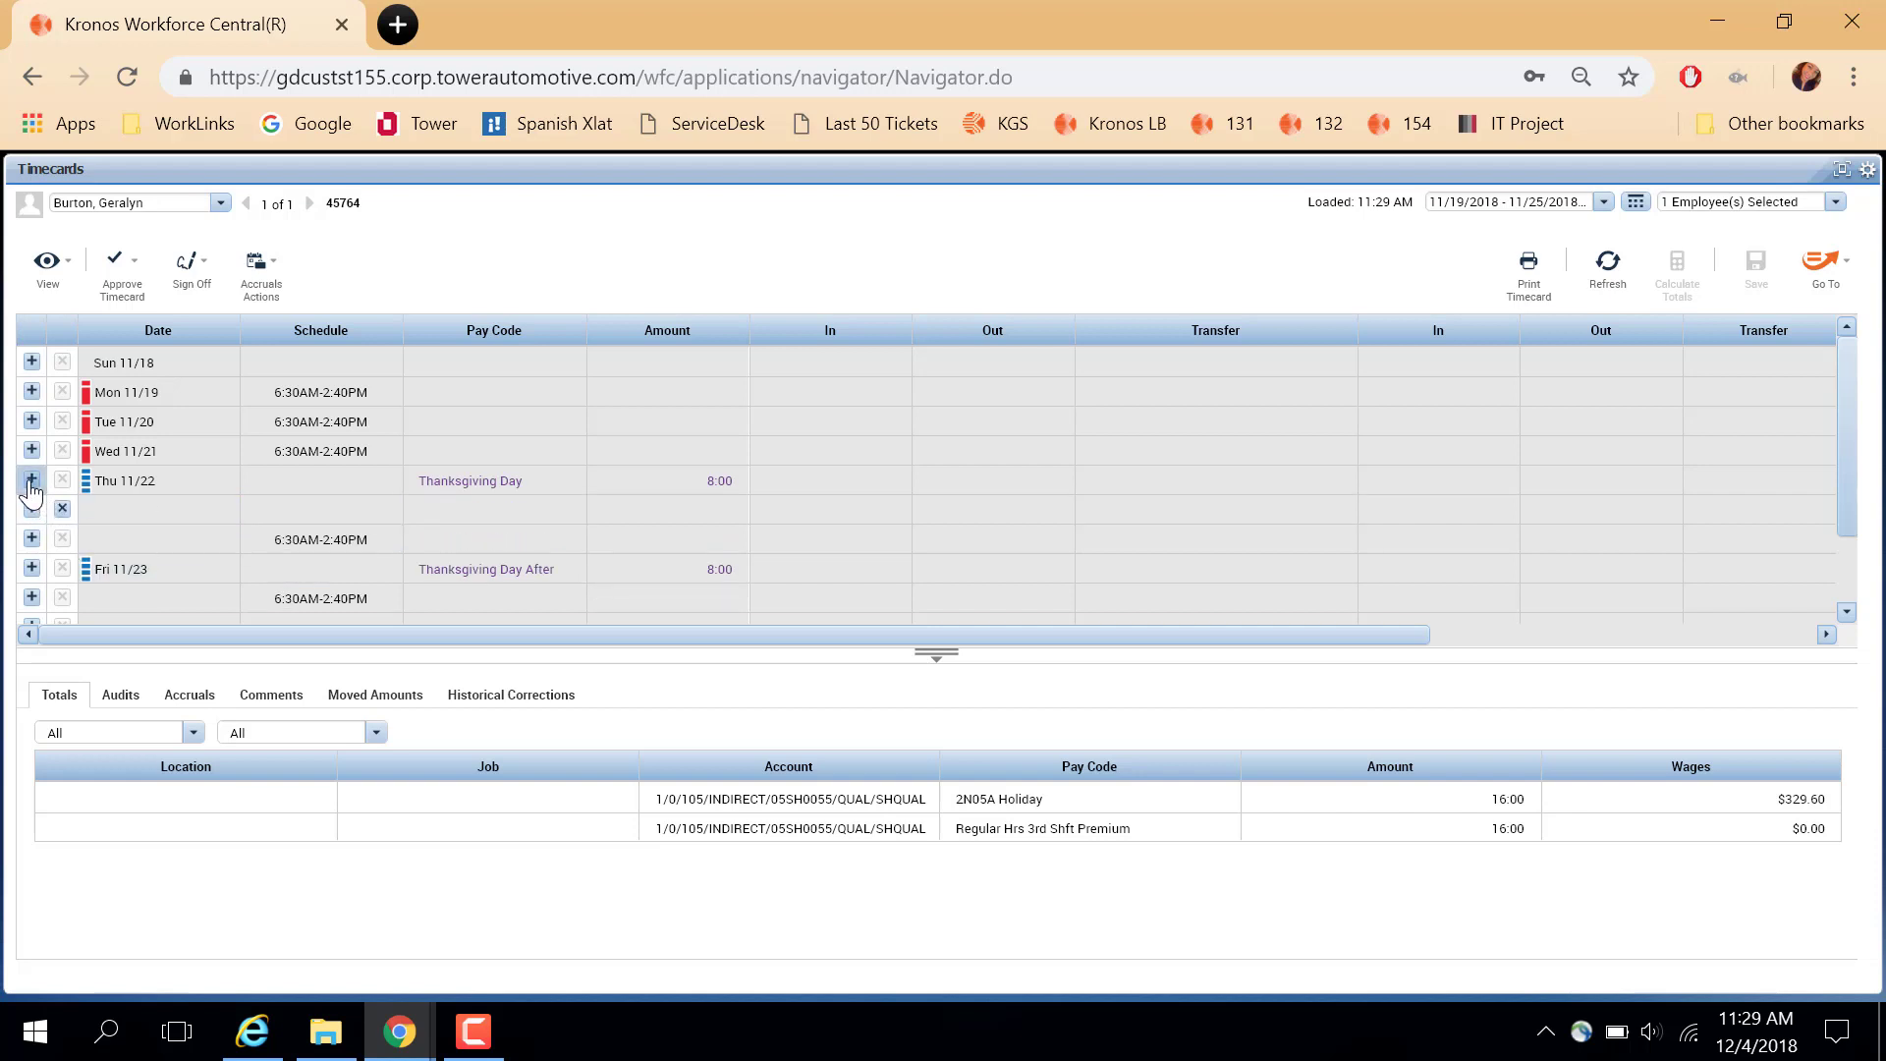
pyautogui.click(458, 517)
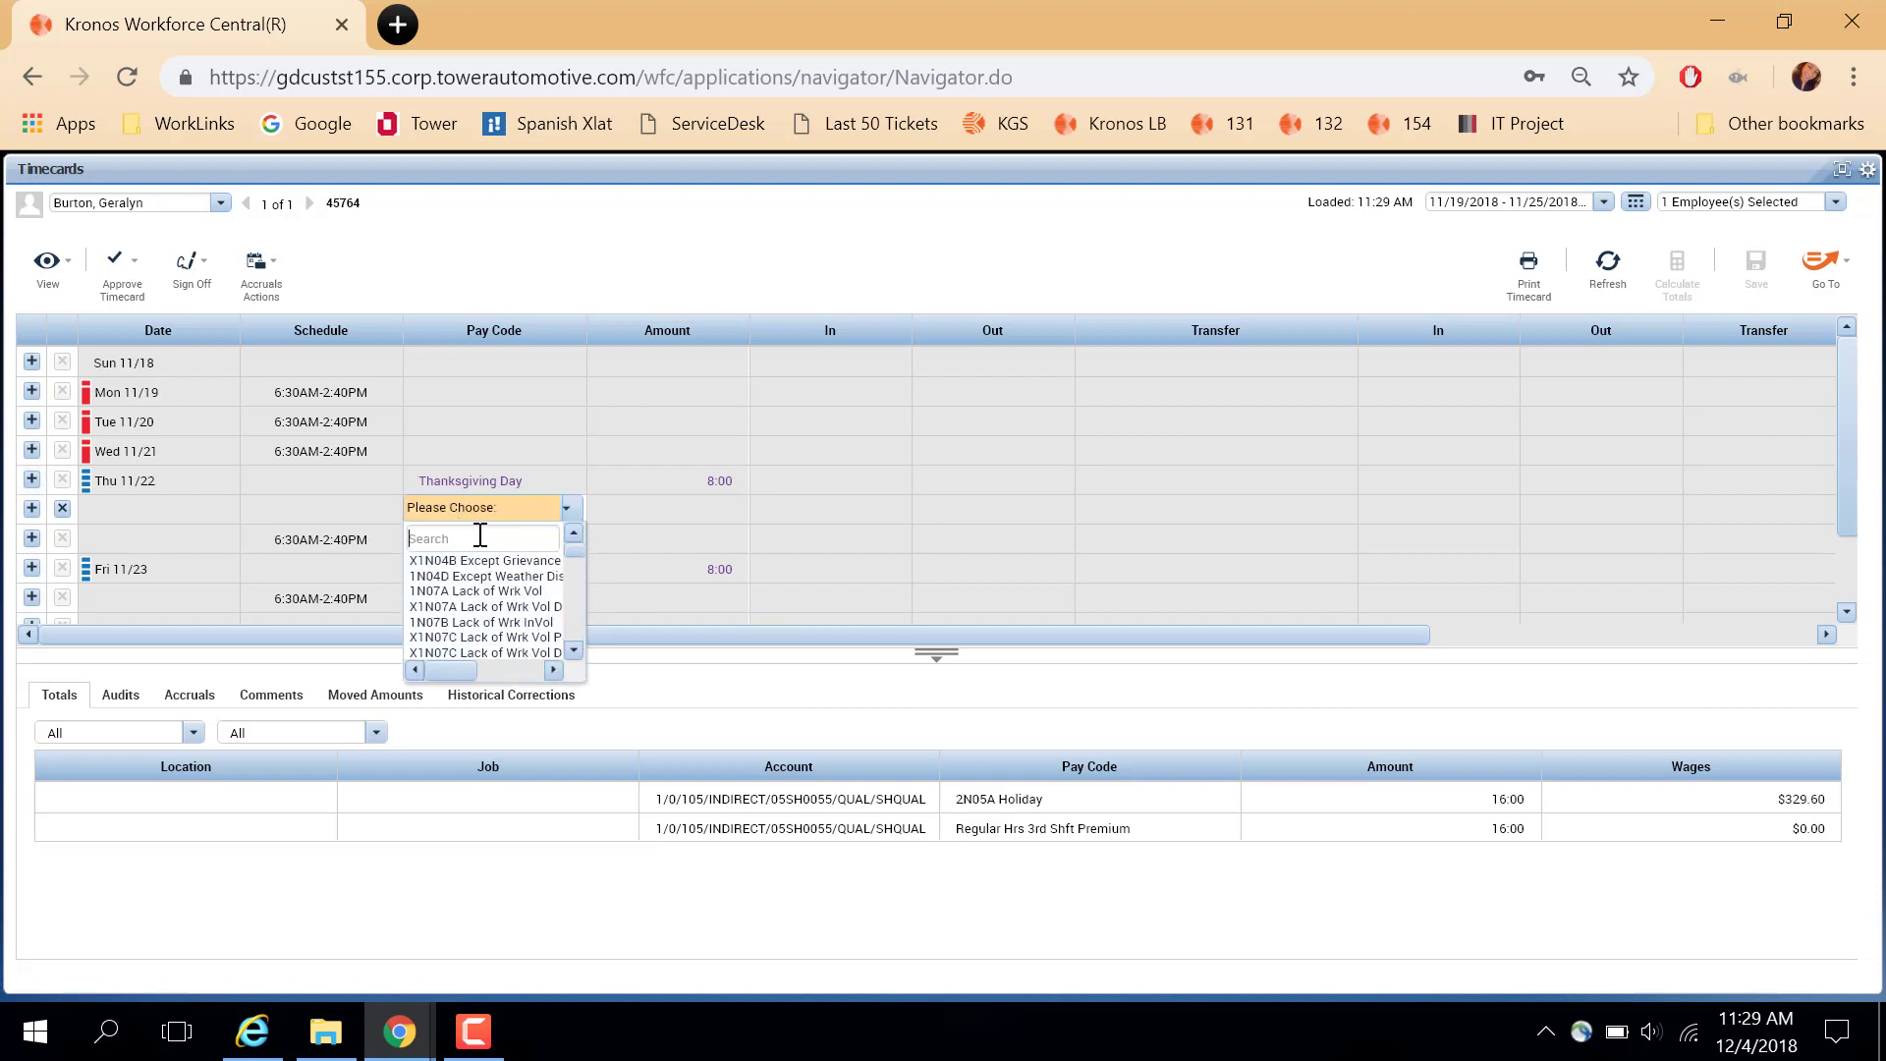
pyautogui.write('2n')
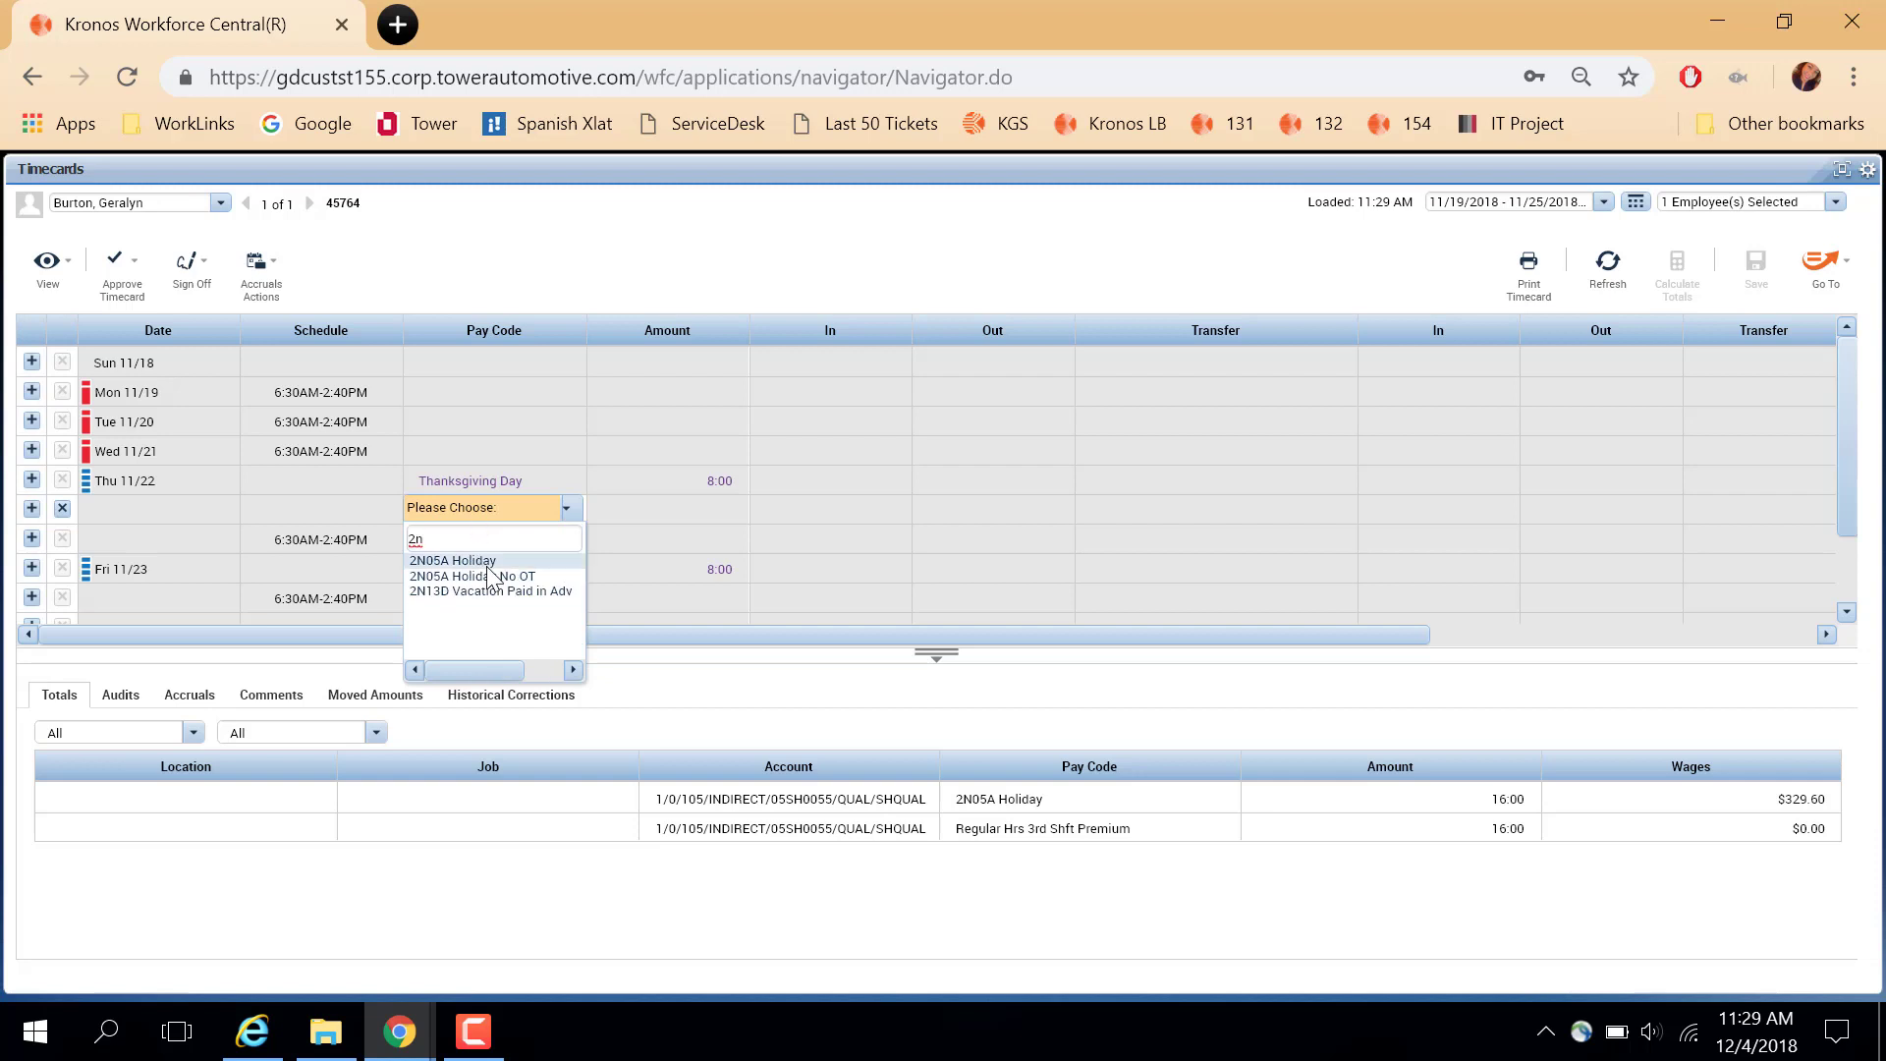
pyautogui.click(489, 561)
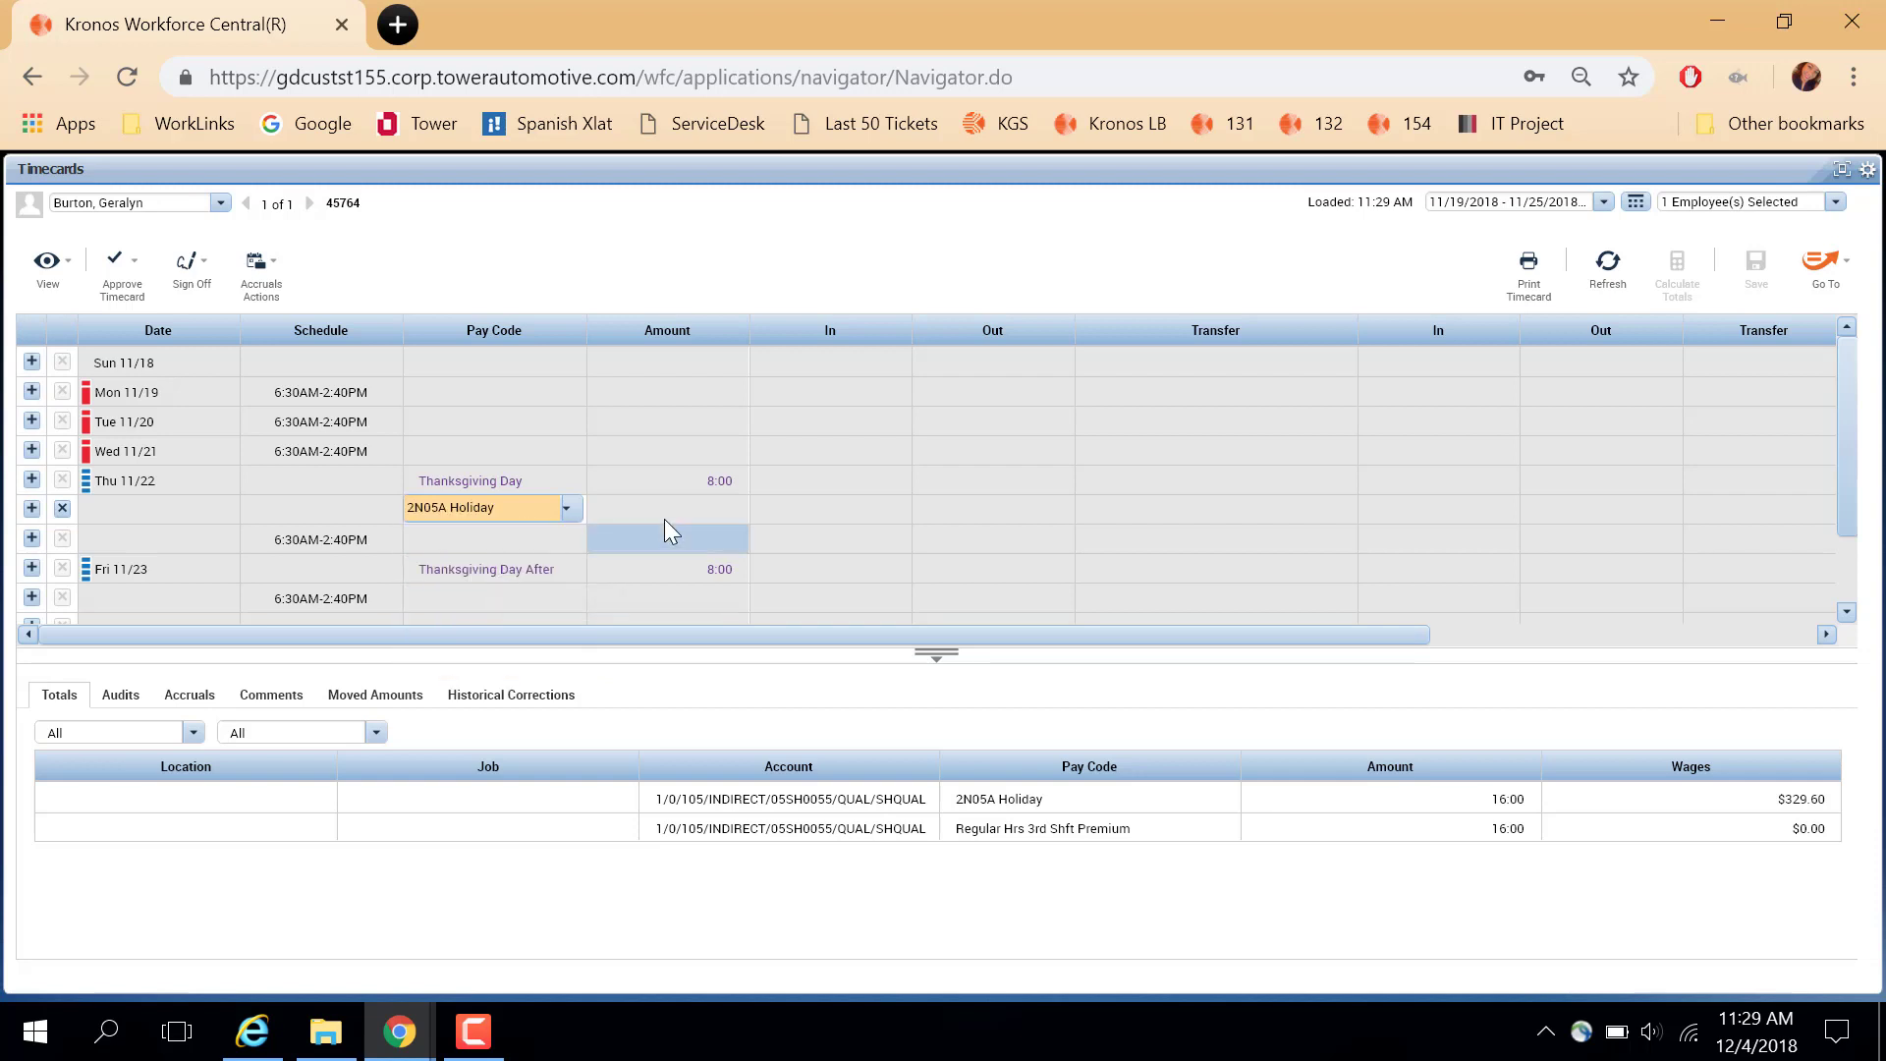
# Set the amount of the new Thu 11/22 2N05A Holiday row to -8 hours and calculate the totals.
pyautogui.click(704, 509)
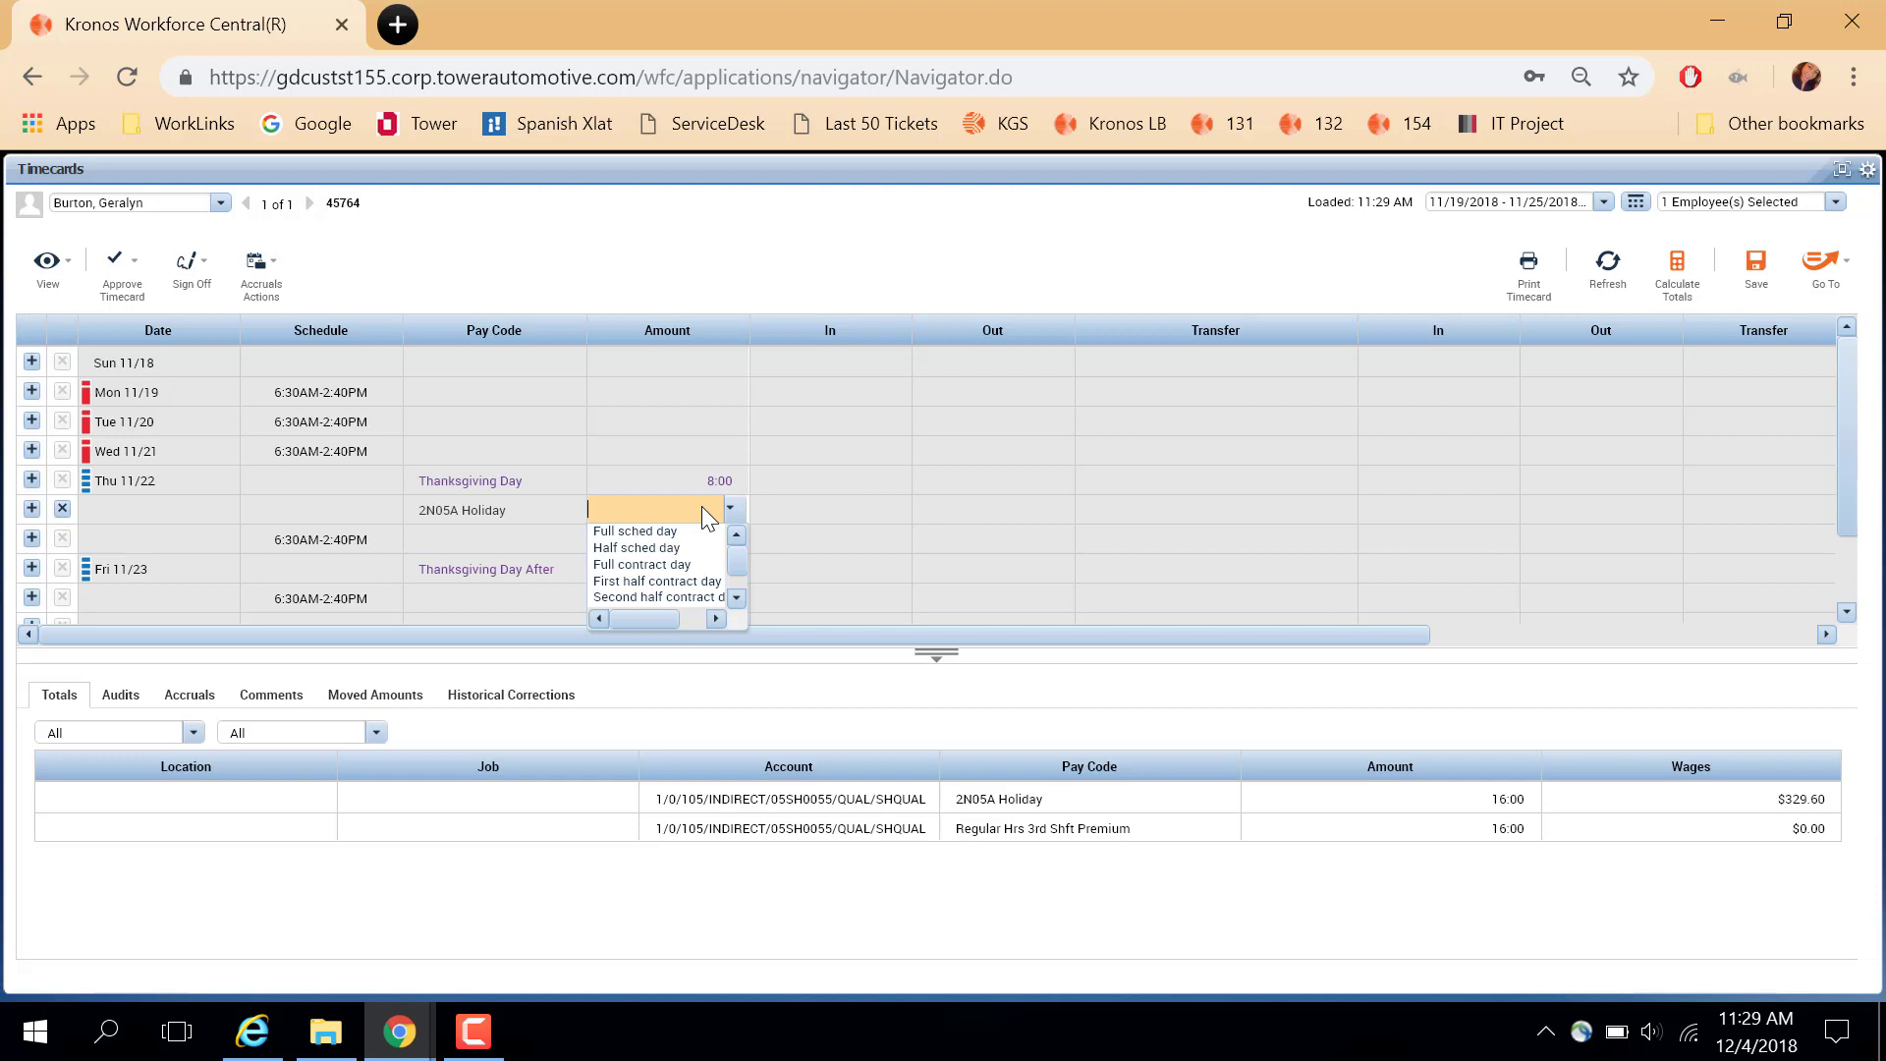
pyautogui.write('8')
pyautogui.press('Tab')
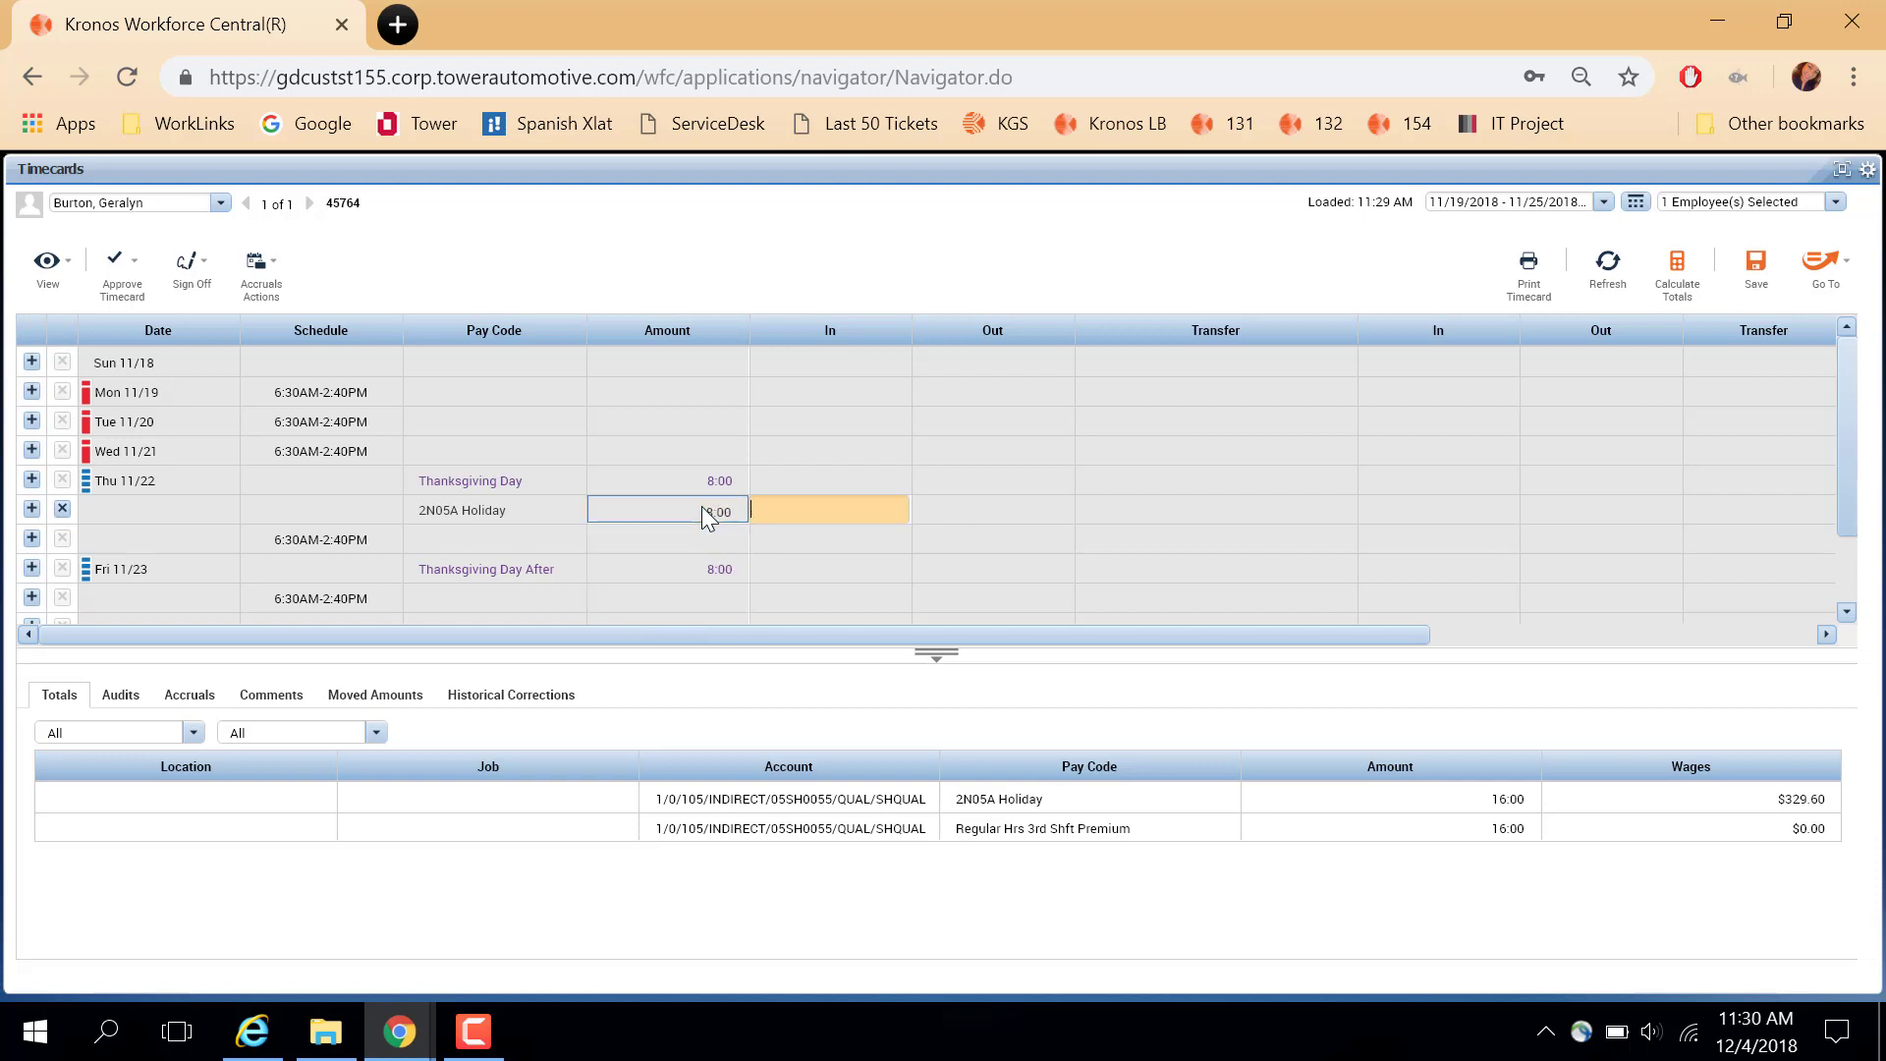
pyautogui.click(31, 572)
pyautogui.click(634, 544)
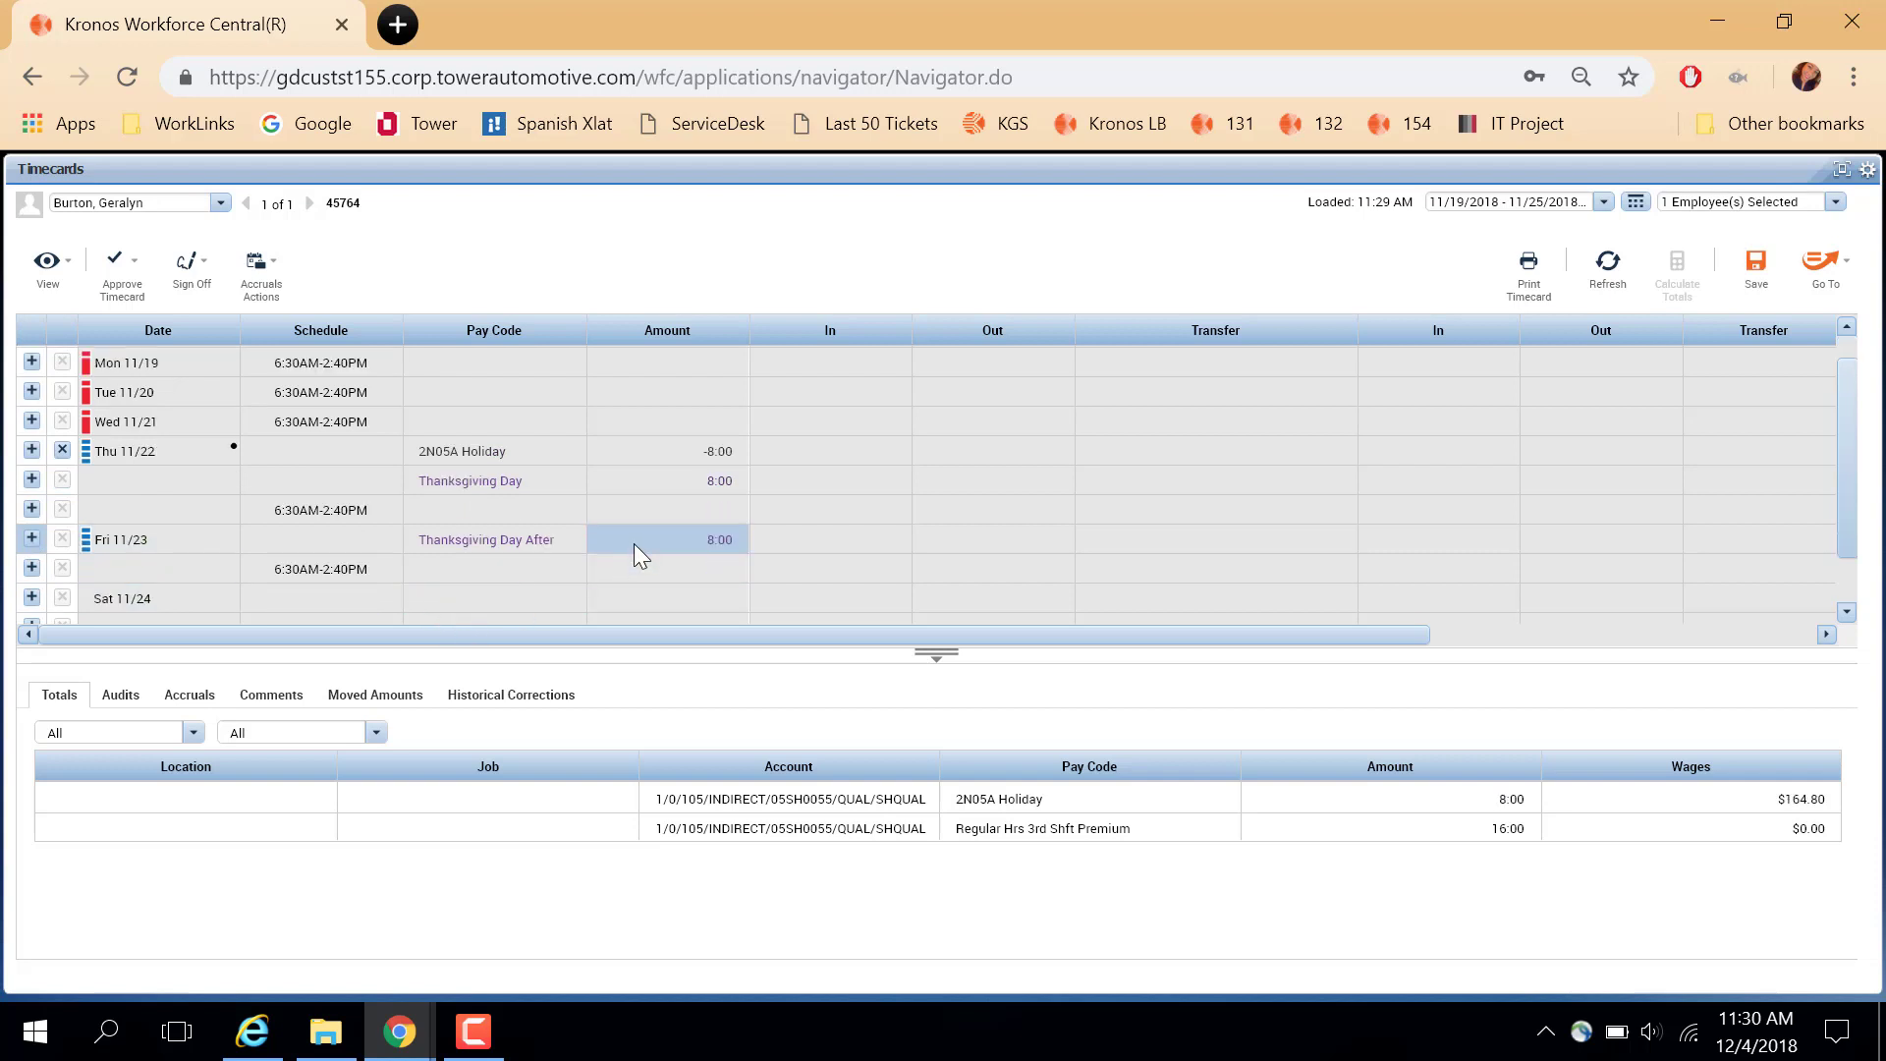
# Add a row under Fri 11/23 and set its pay code to 2N05A Holiday.
pyautogui.click(519, 580)
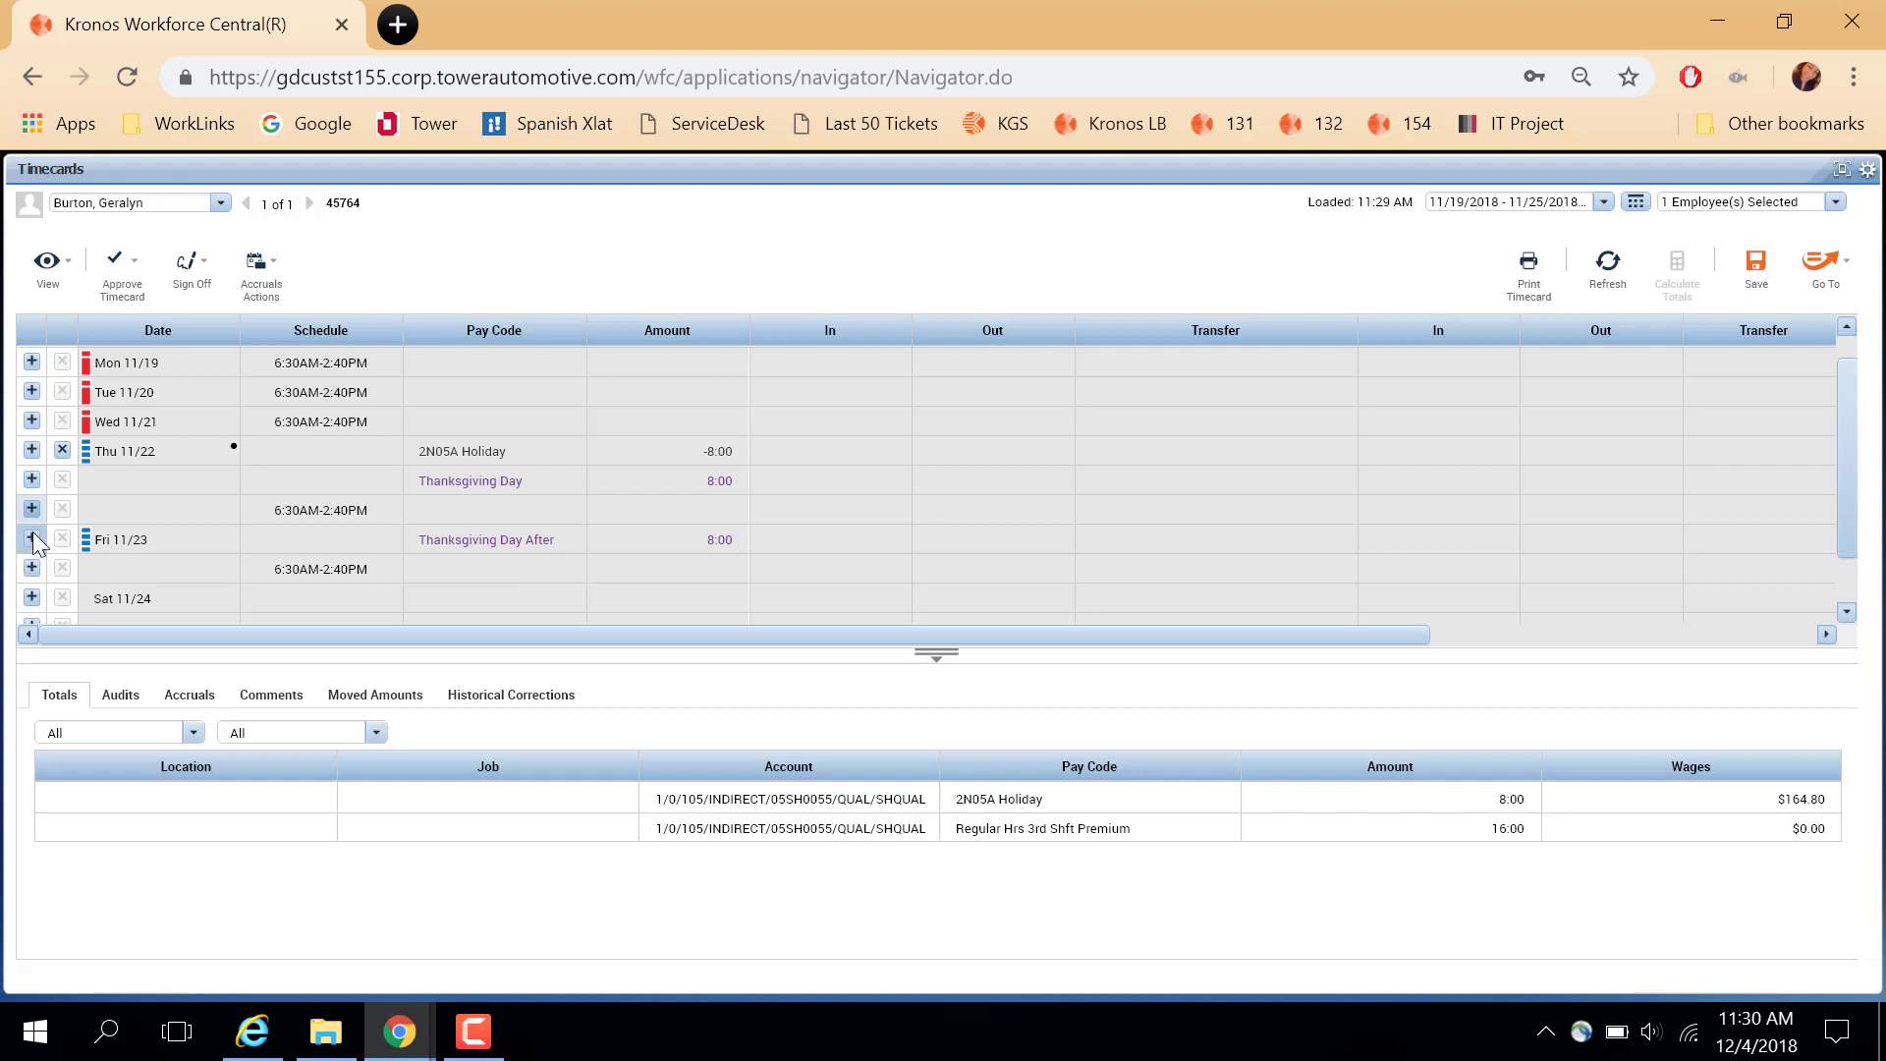
pyautogui.click(31, 540)
pyautogui.click(527, 573)
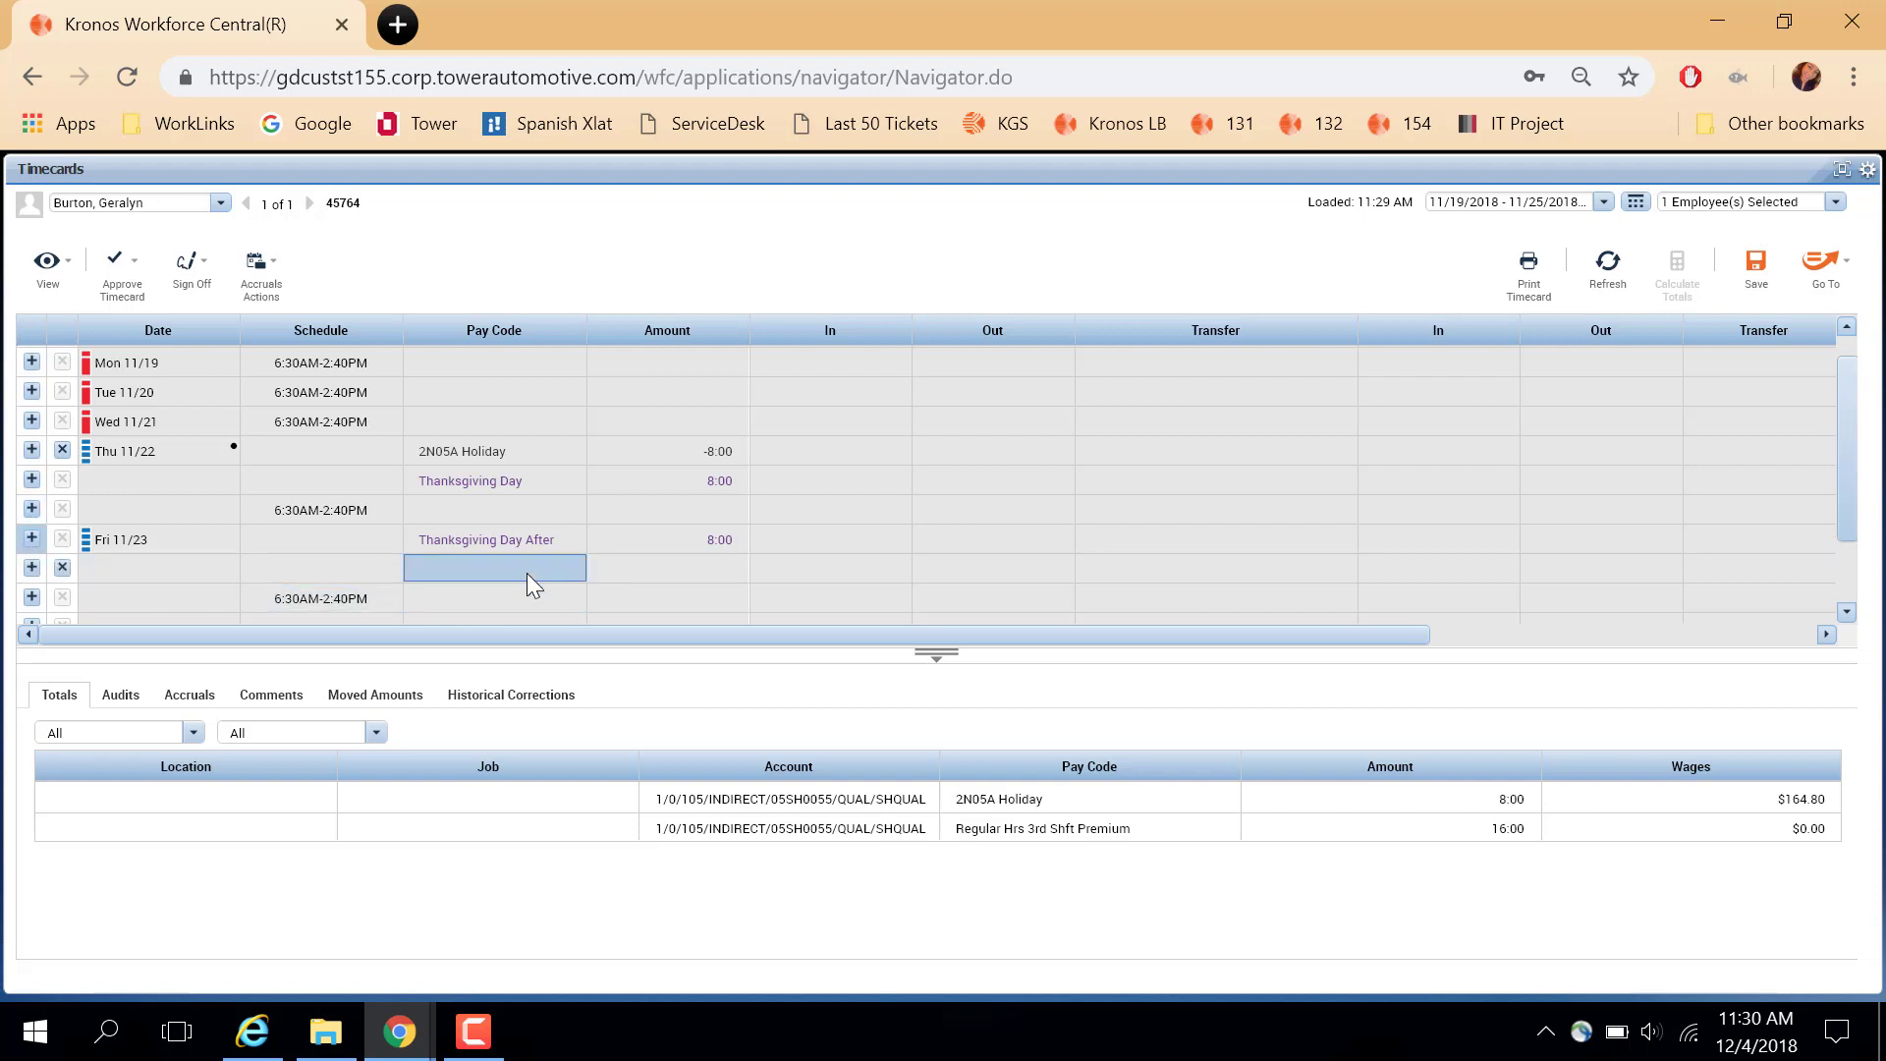
pyautogui.click(519, 598)
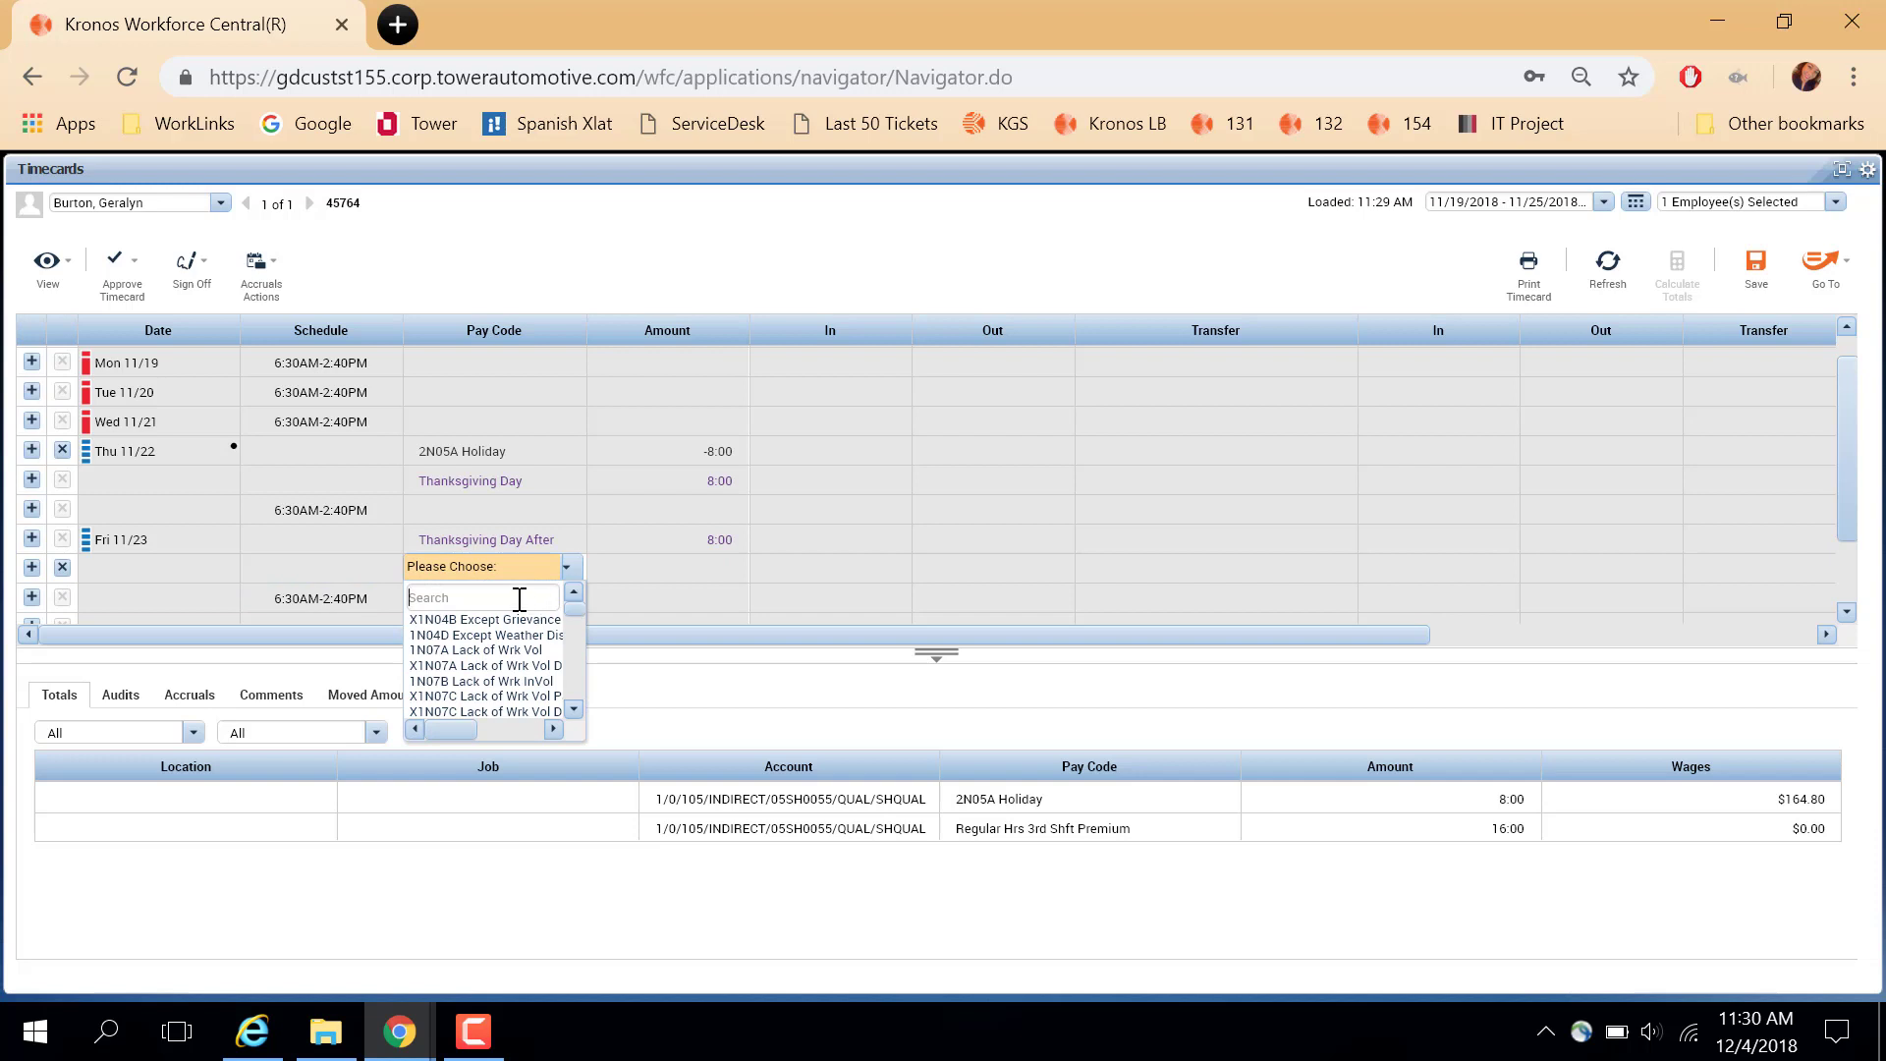
pyautogui.write('2n')
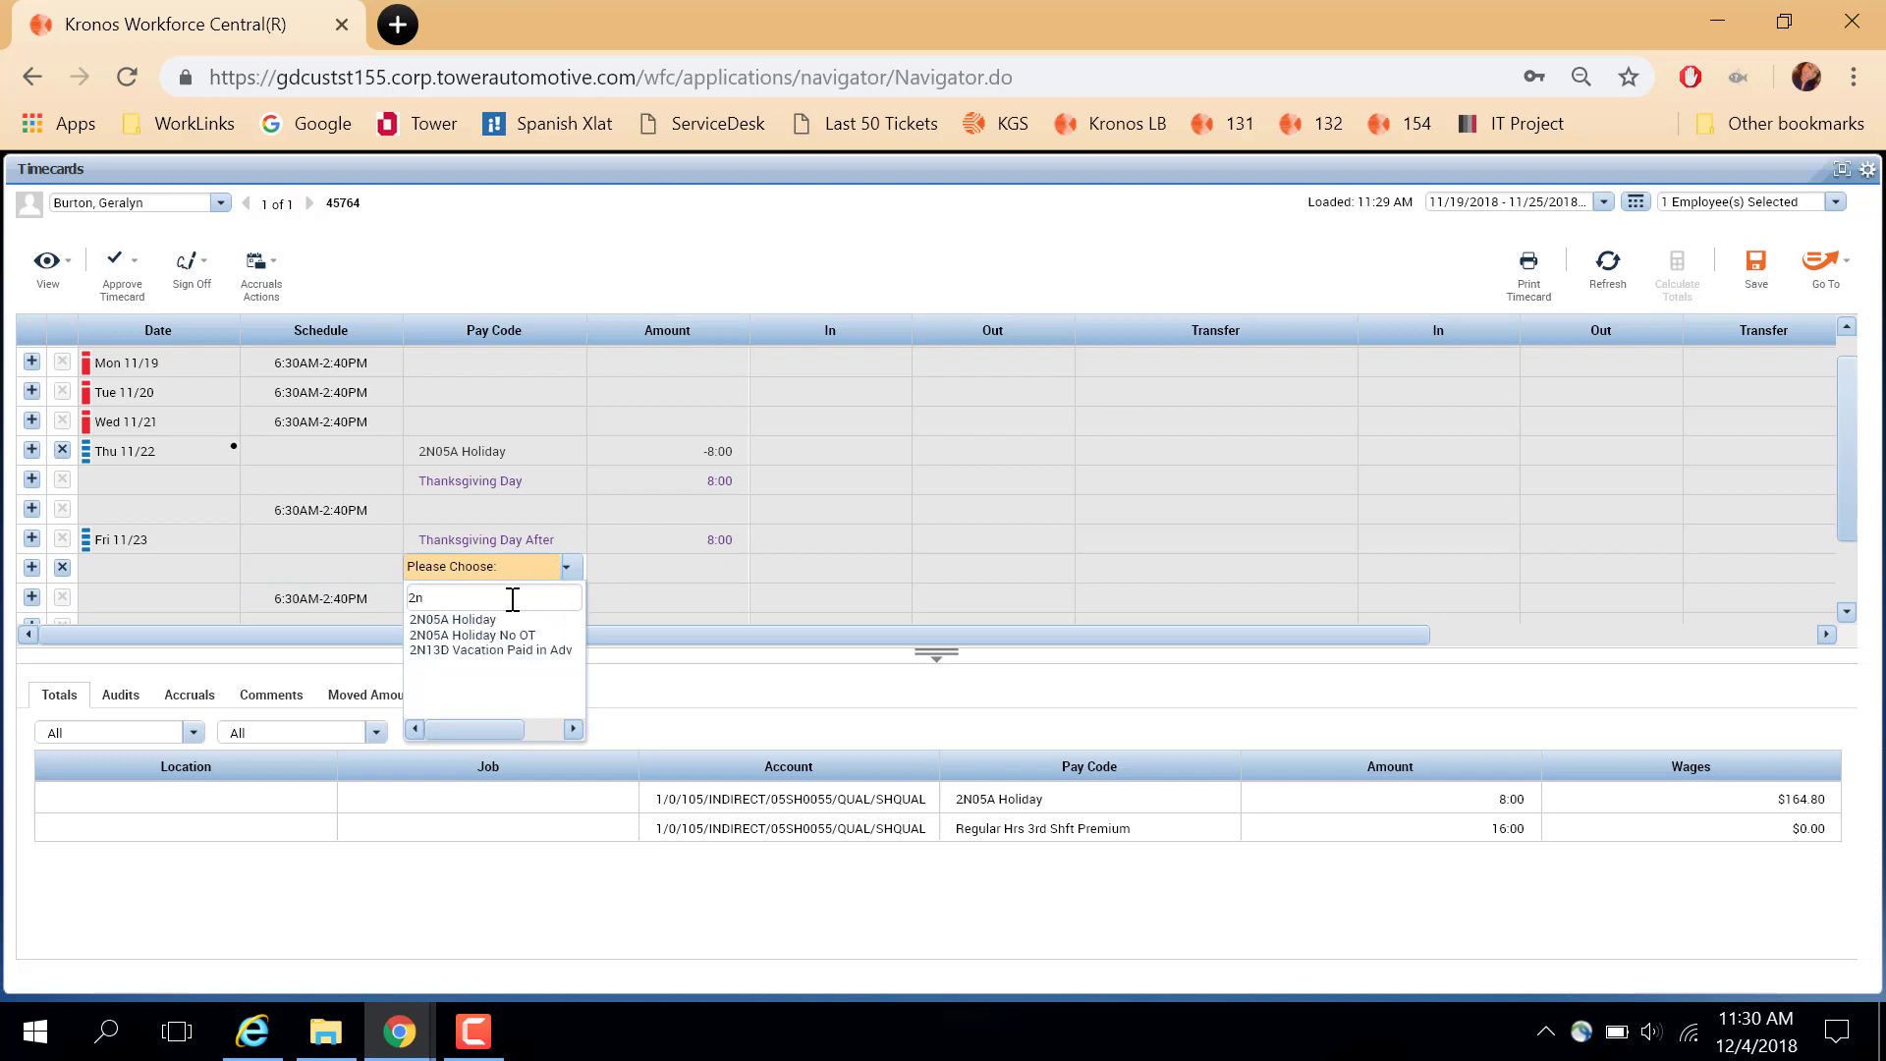
pyautogui.press('Return')
# Set the amount of the new Fri 11/23 holiday row to -8 hours and recalculate the totals.
pyautogui.click(698, 567)
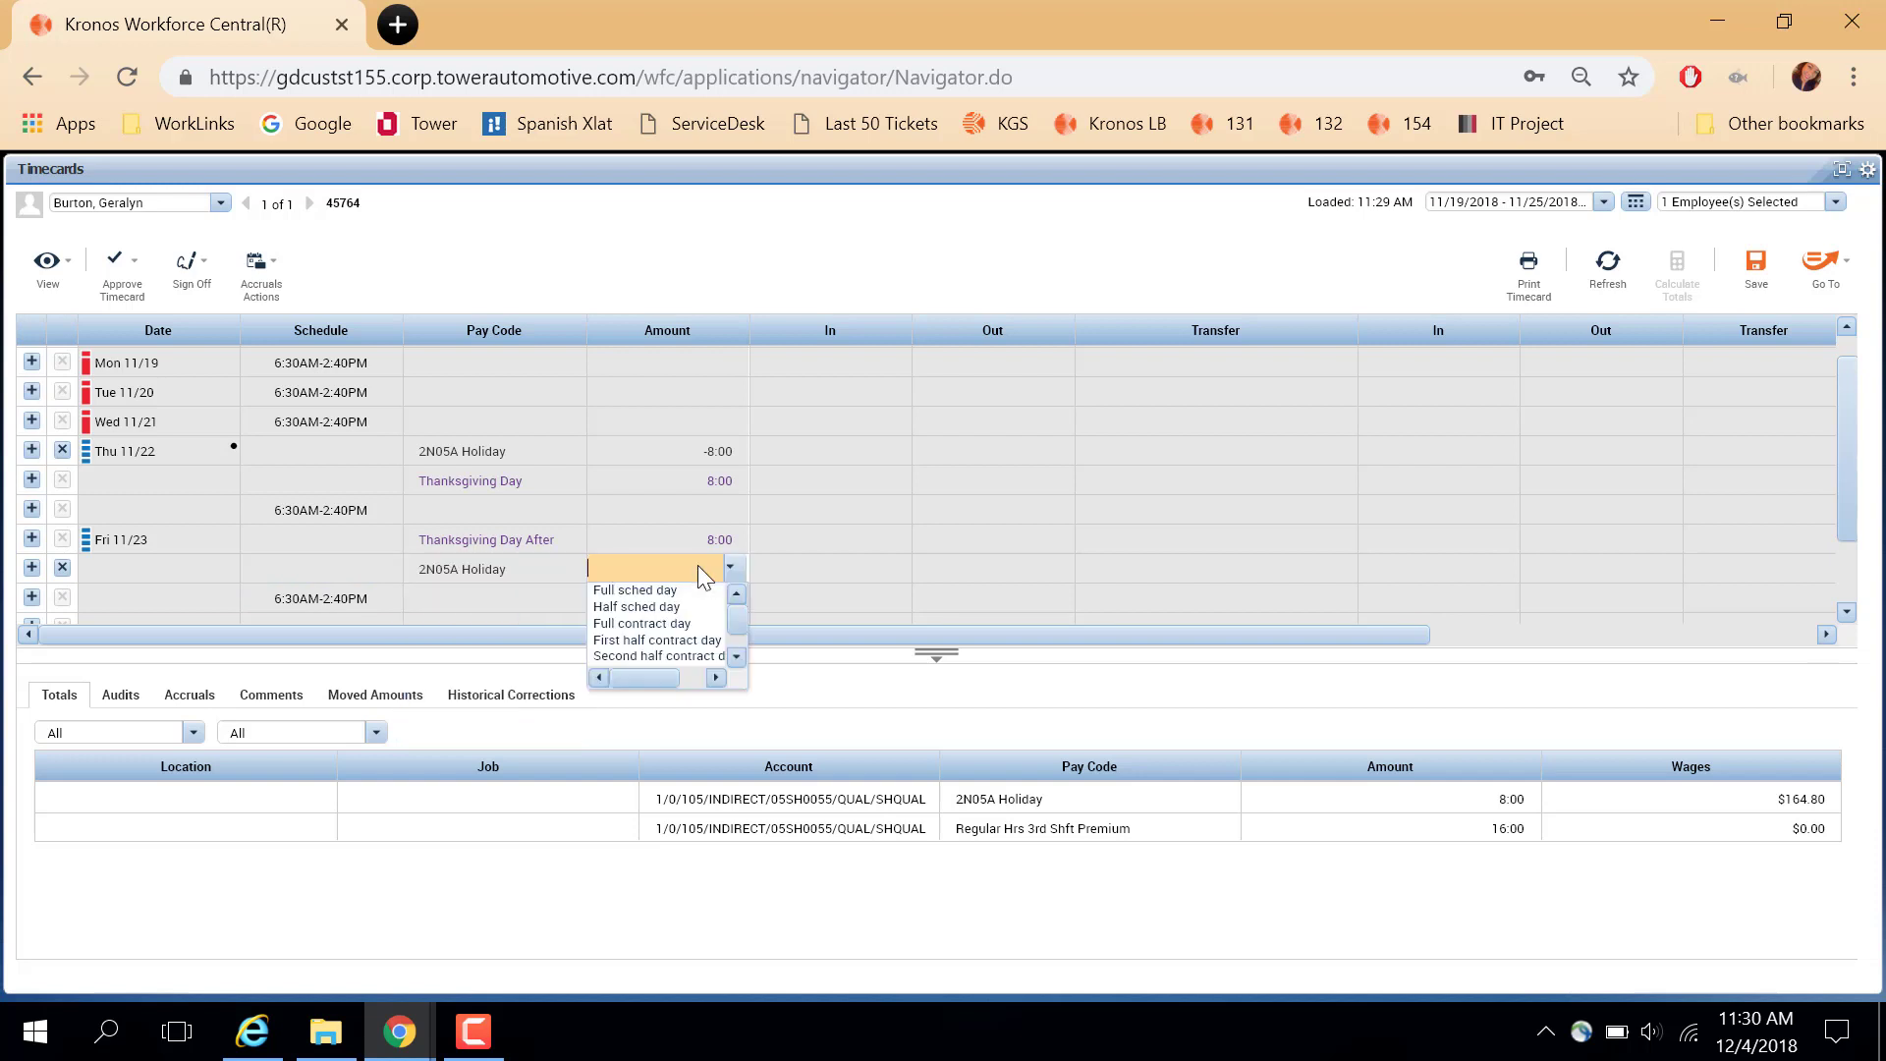
pyautogui.write('-8')
pyautogui.press('Tab')
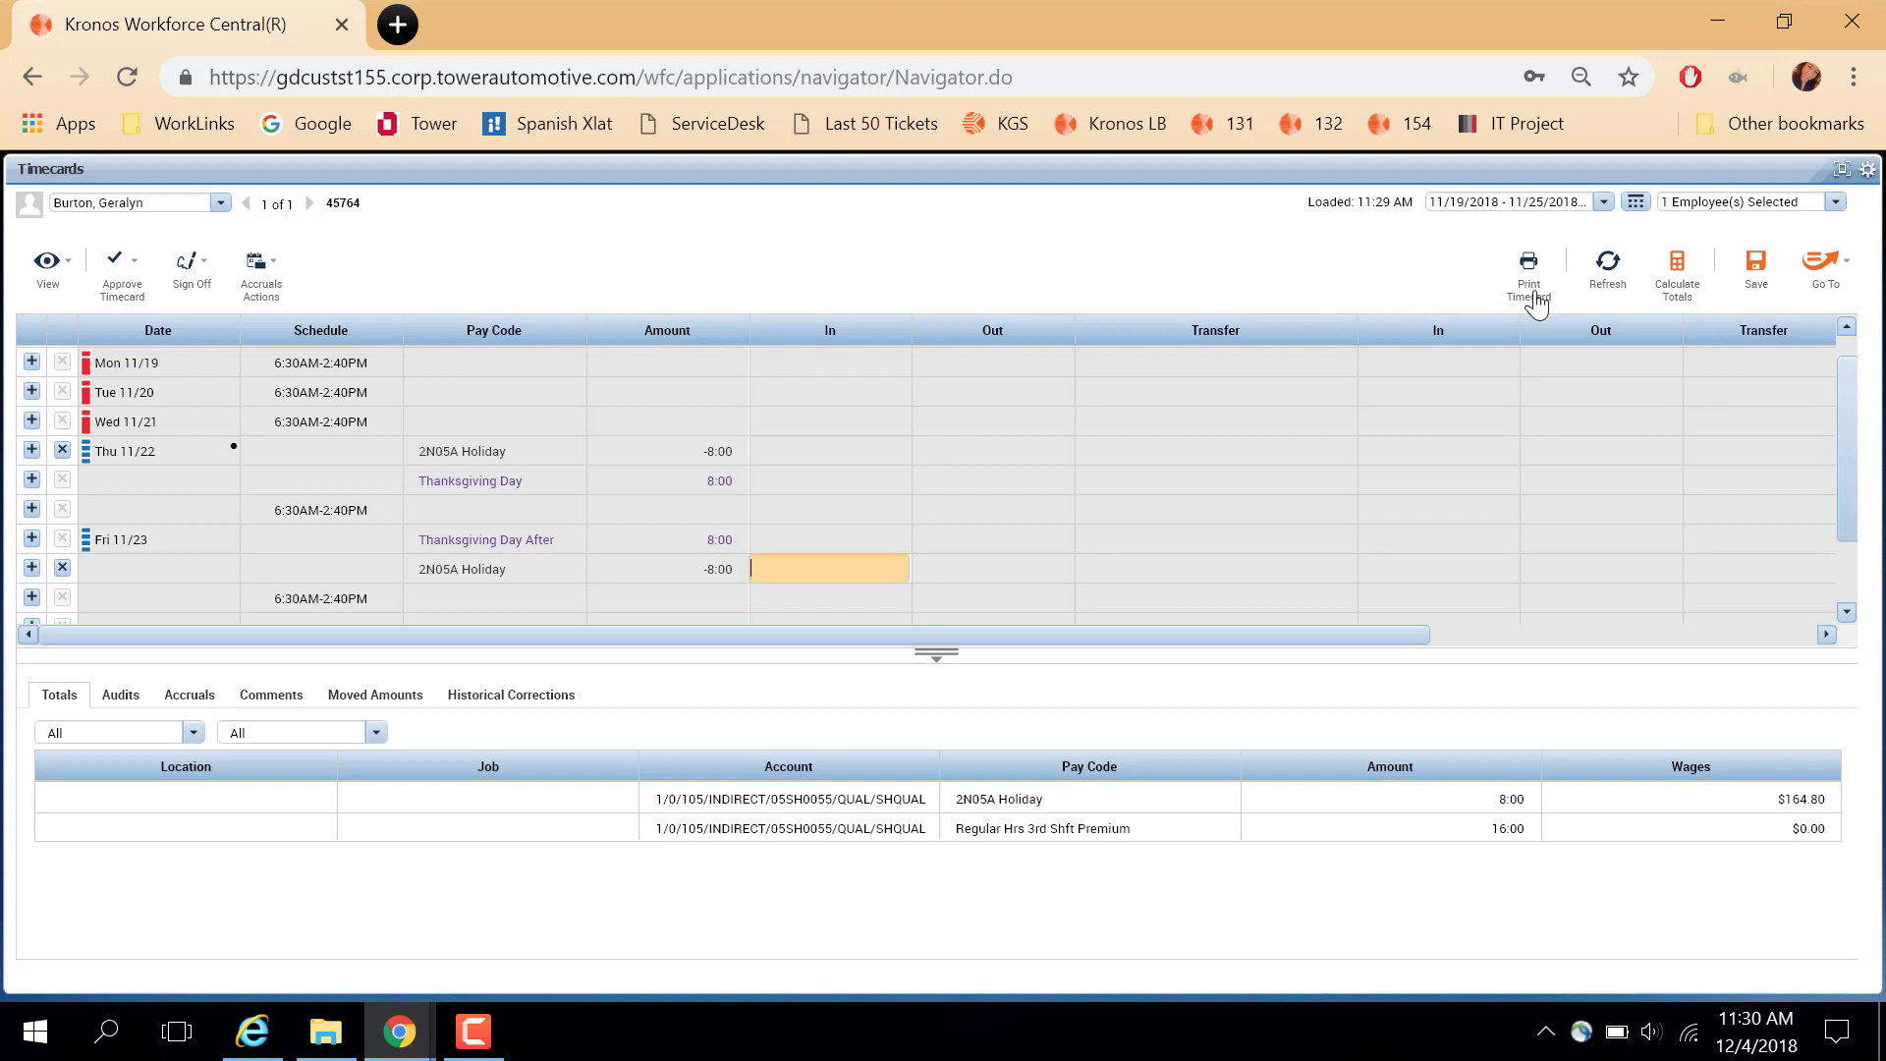
pyautogui.click(1678, 295)
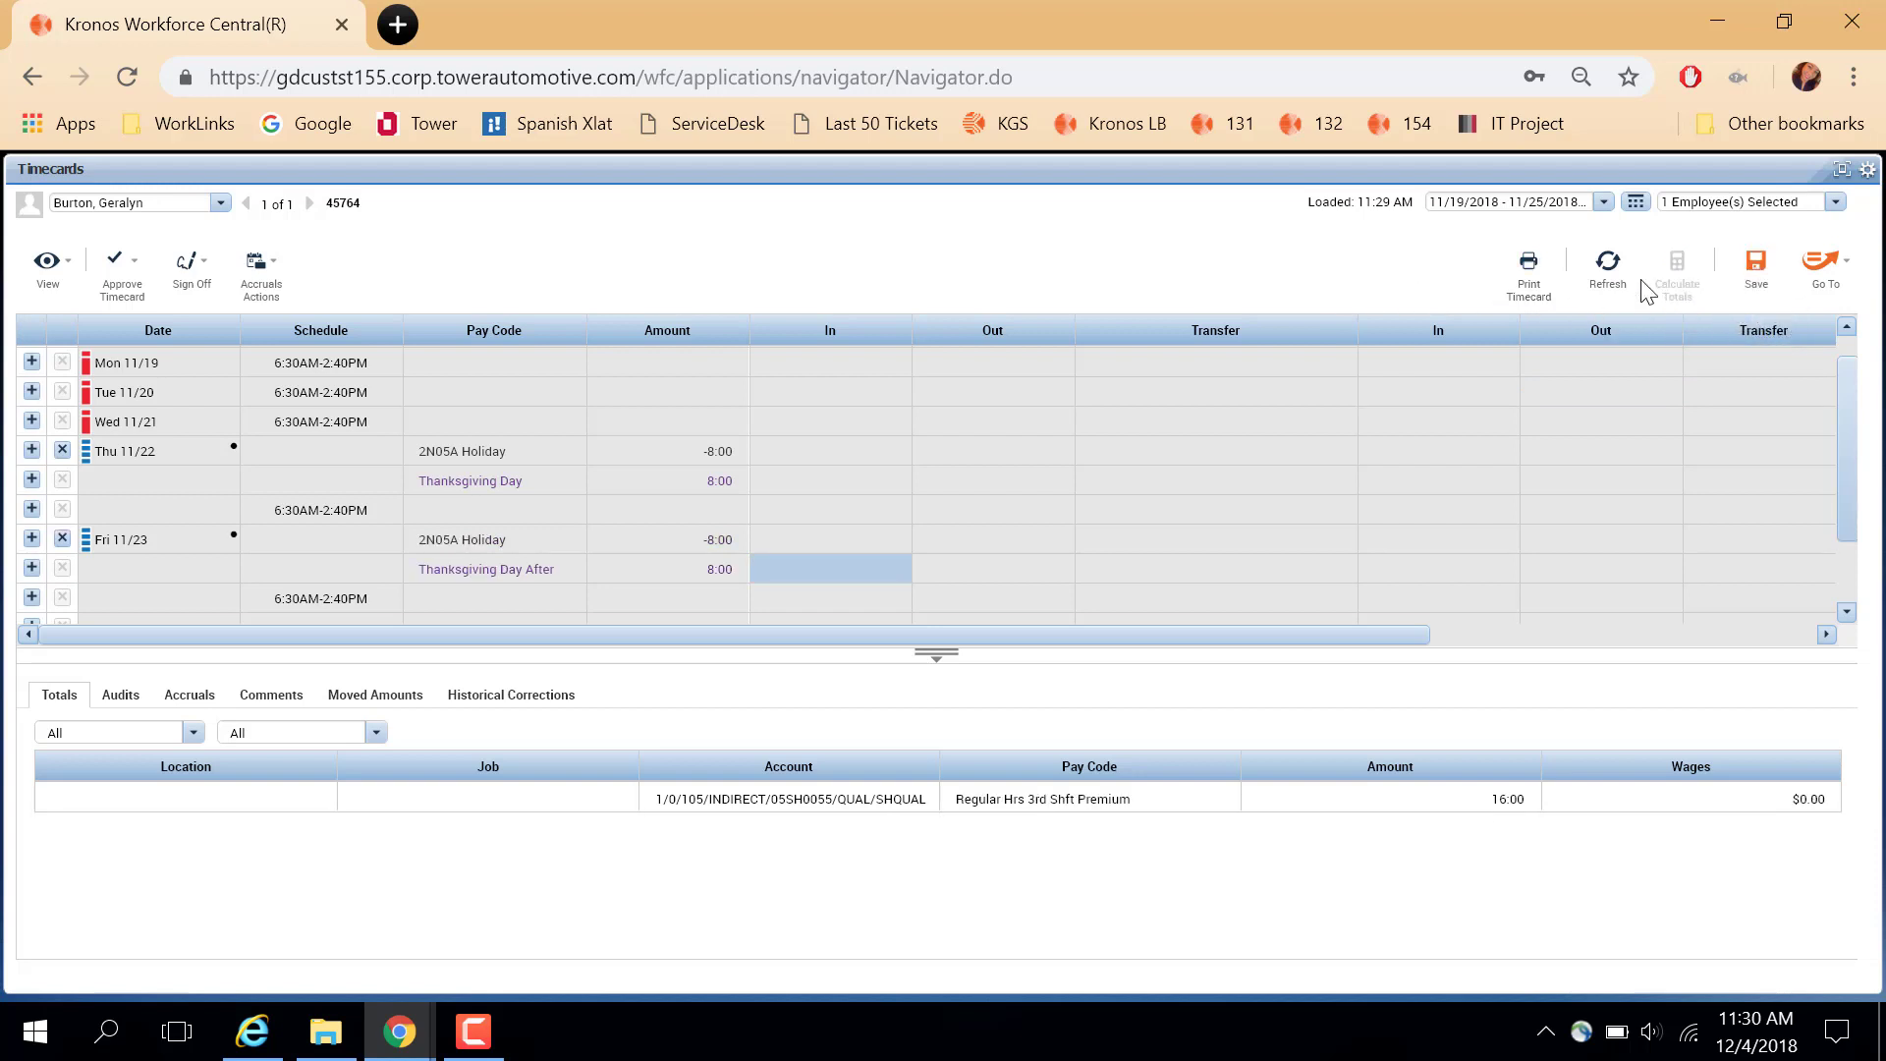
# In the historical corrections, set the effective date of the 11/23/2018 correction to 12/02/2018, keeping the edits included in totals.
pyautogui.click(508, 699)
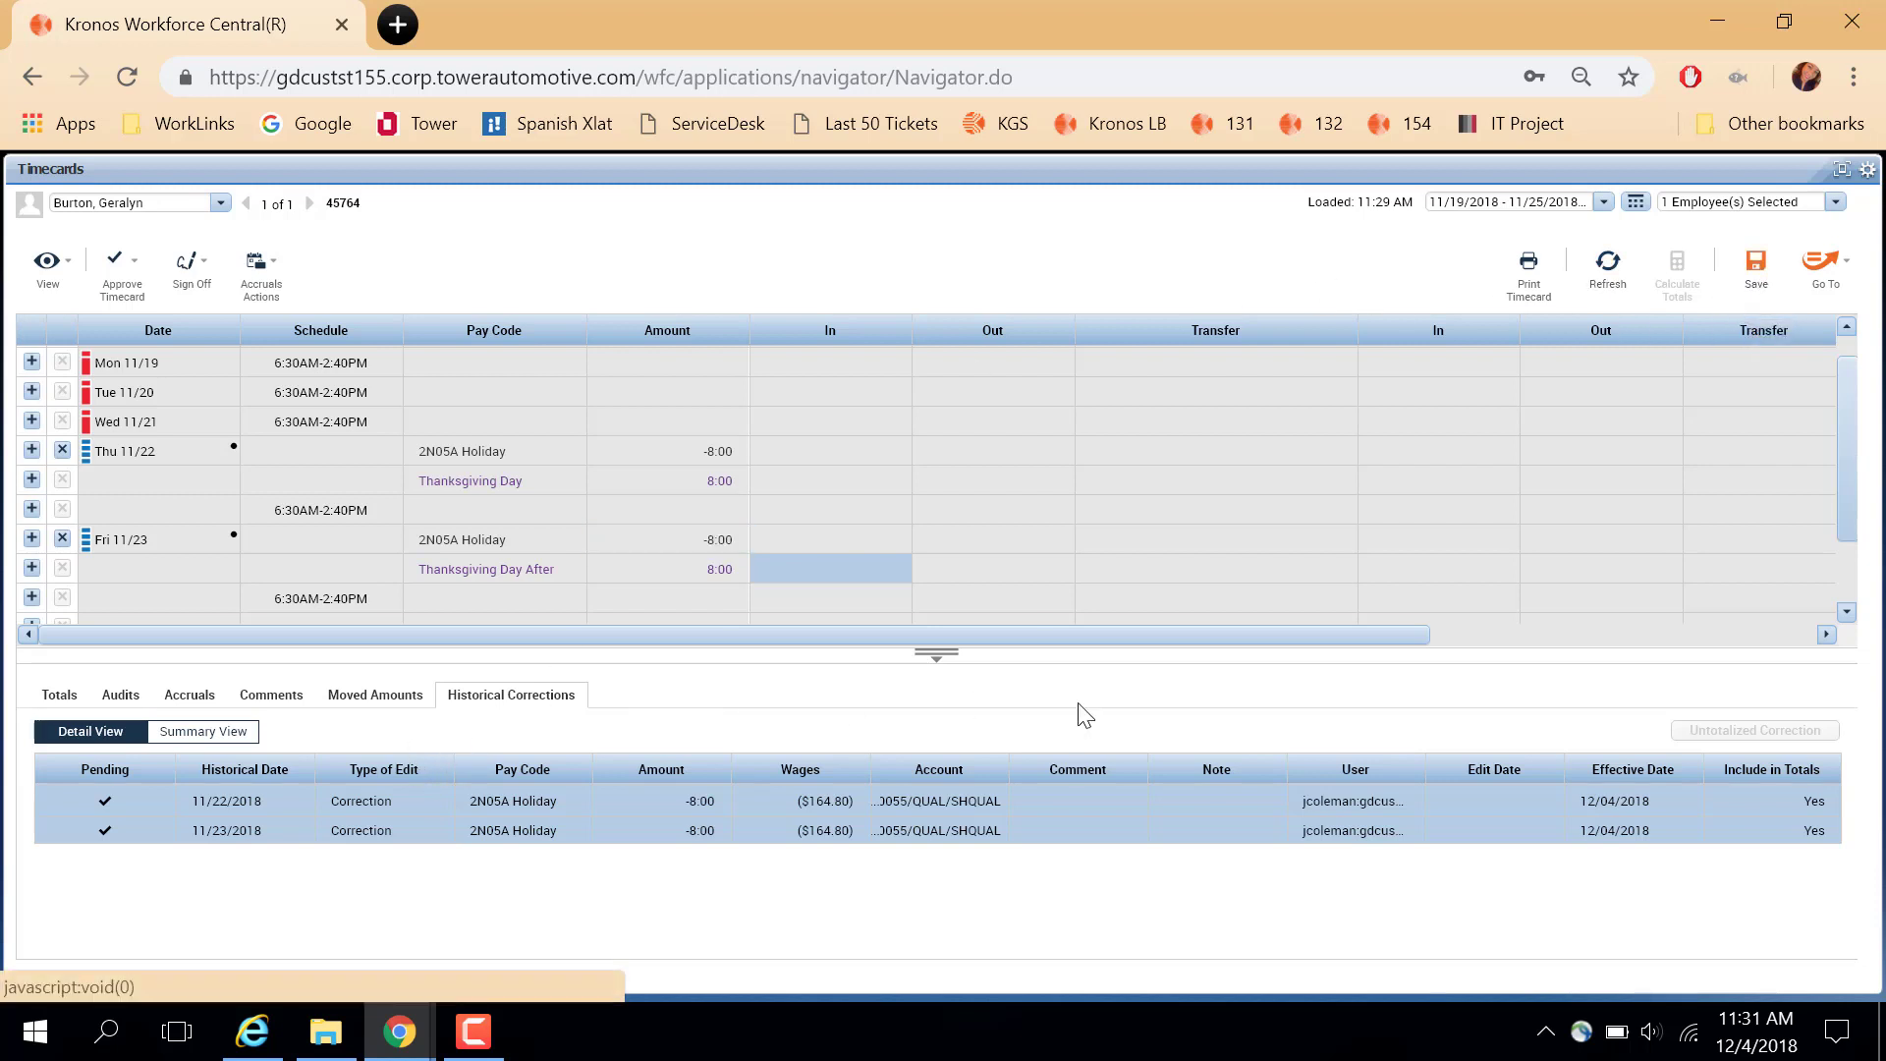
pyautogui.click(1612, 797)
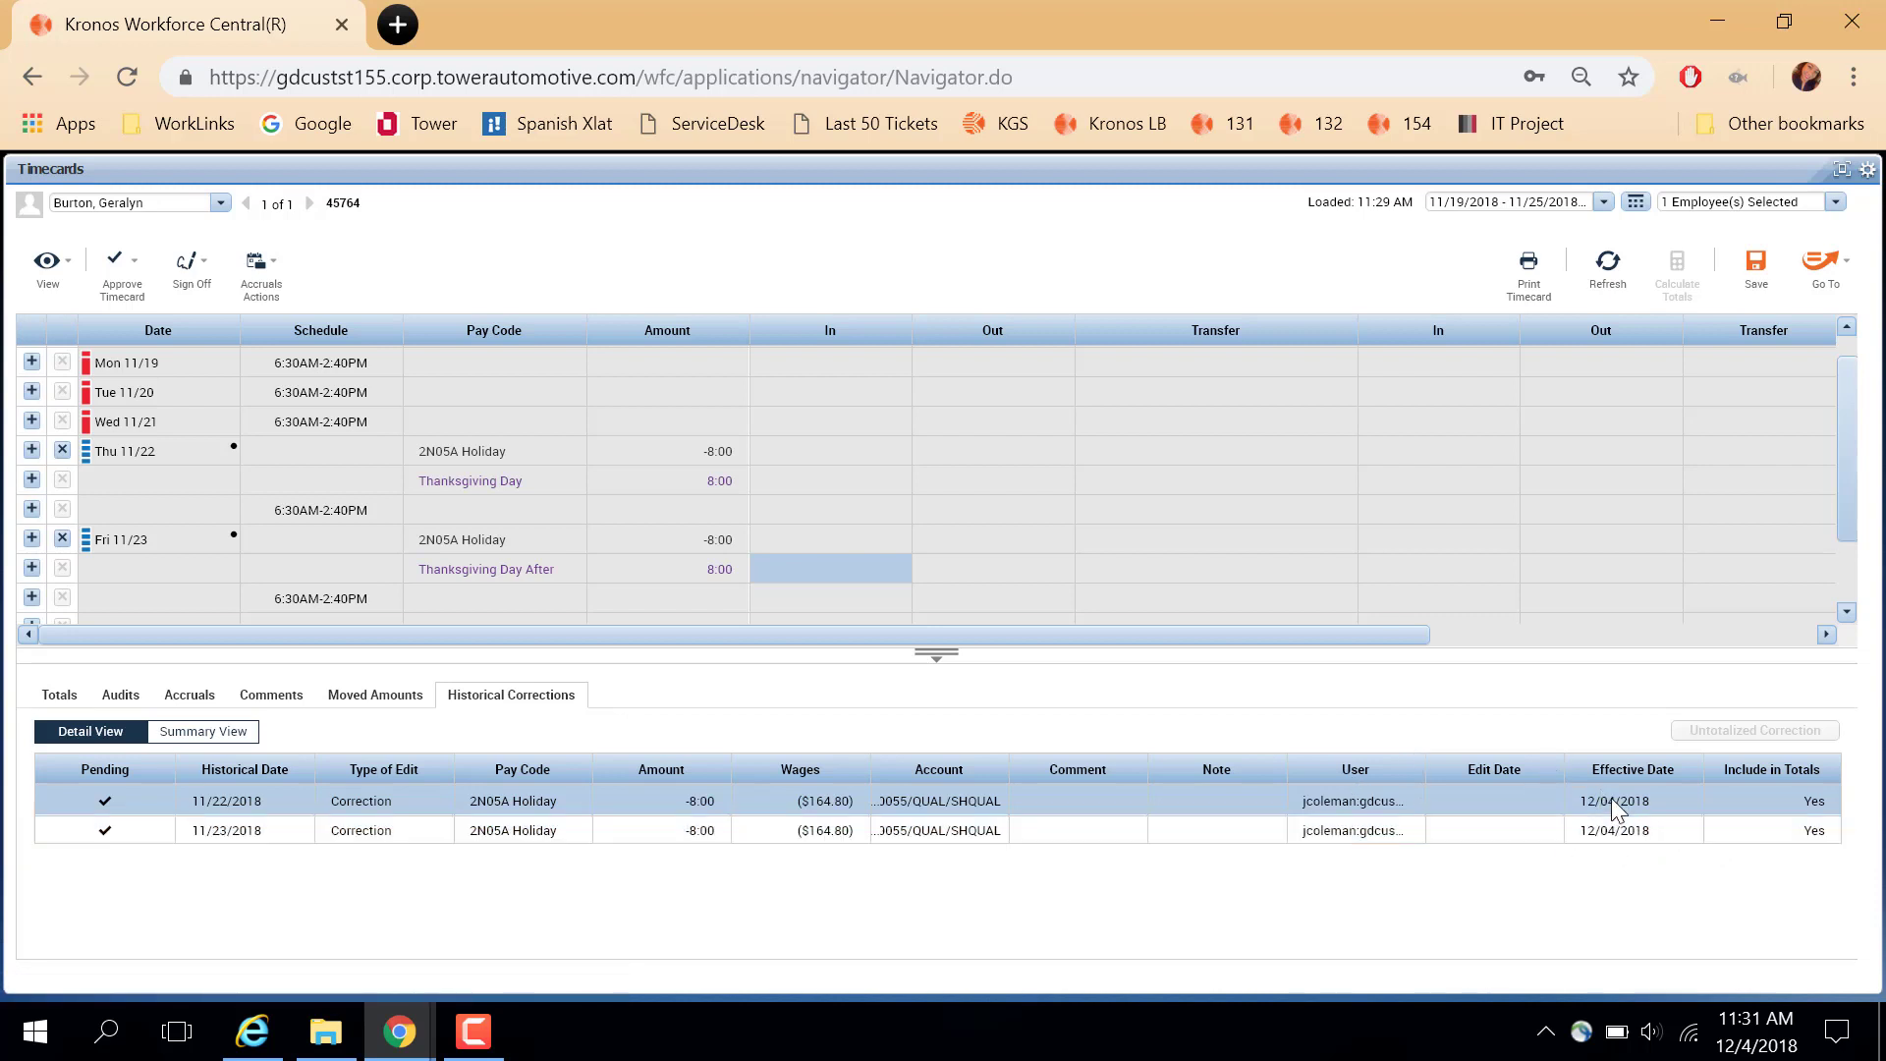
pyautogui.click(1543, 833)
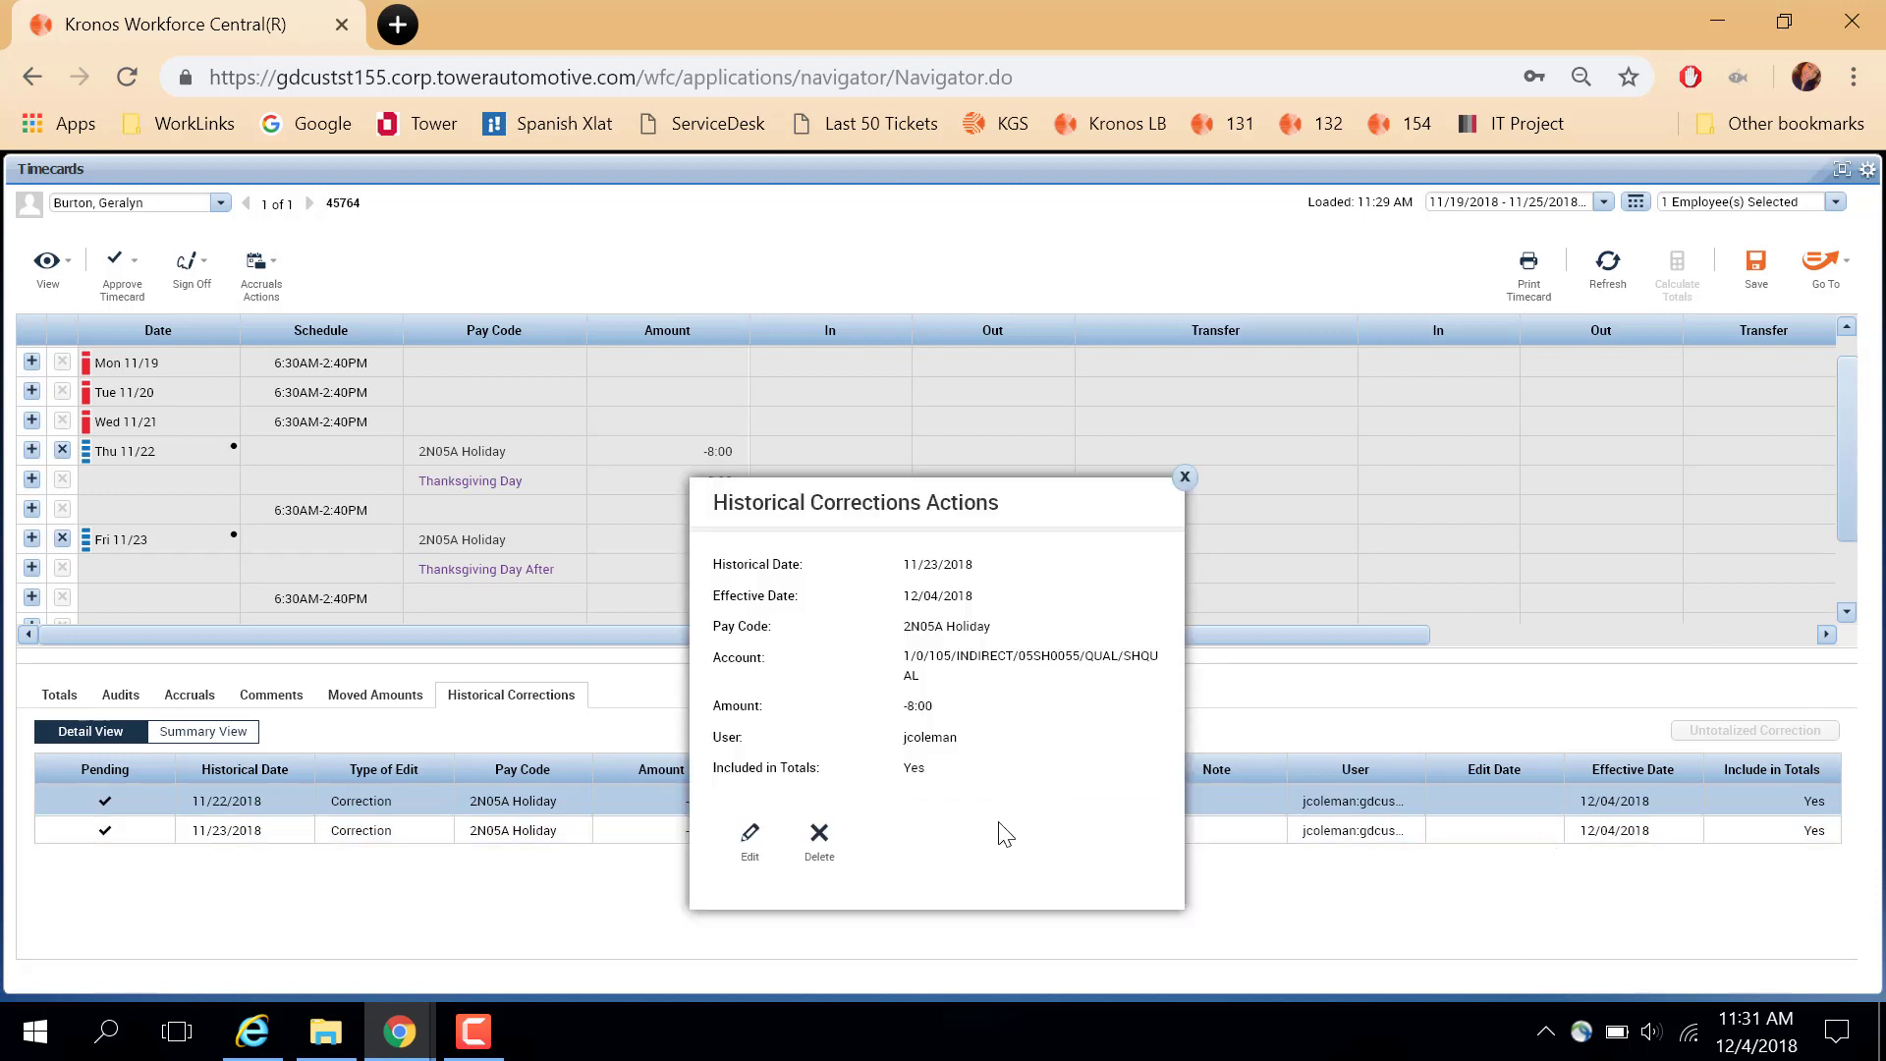
pyautogui.click(753, 860)
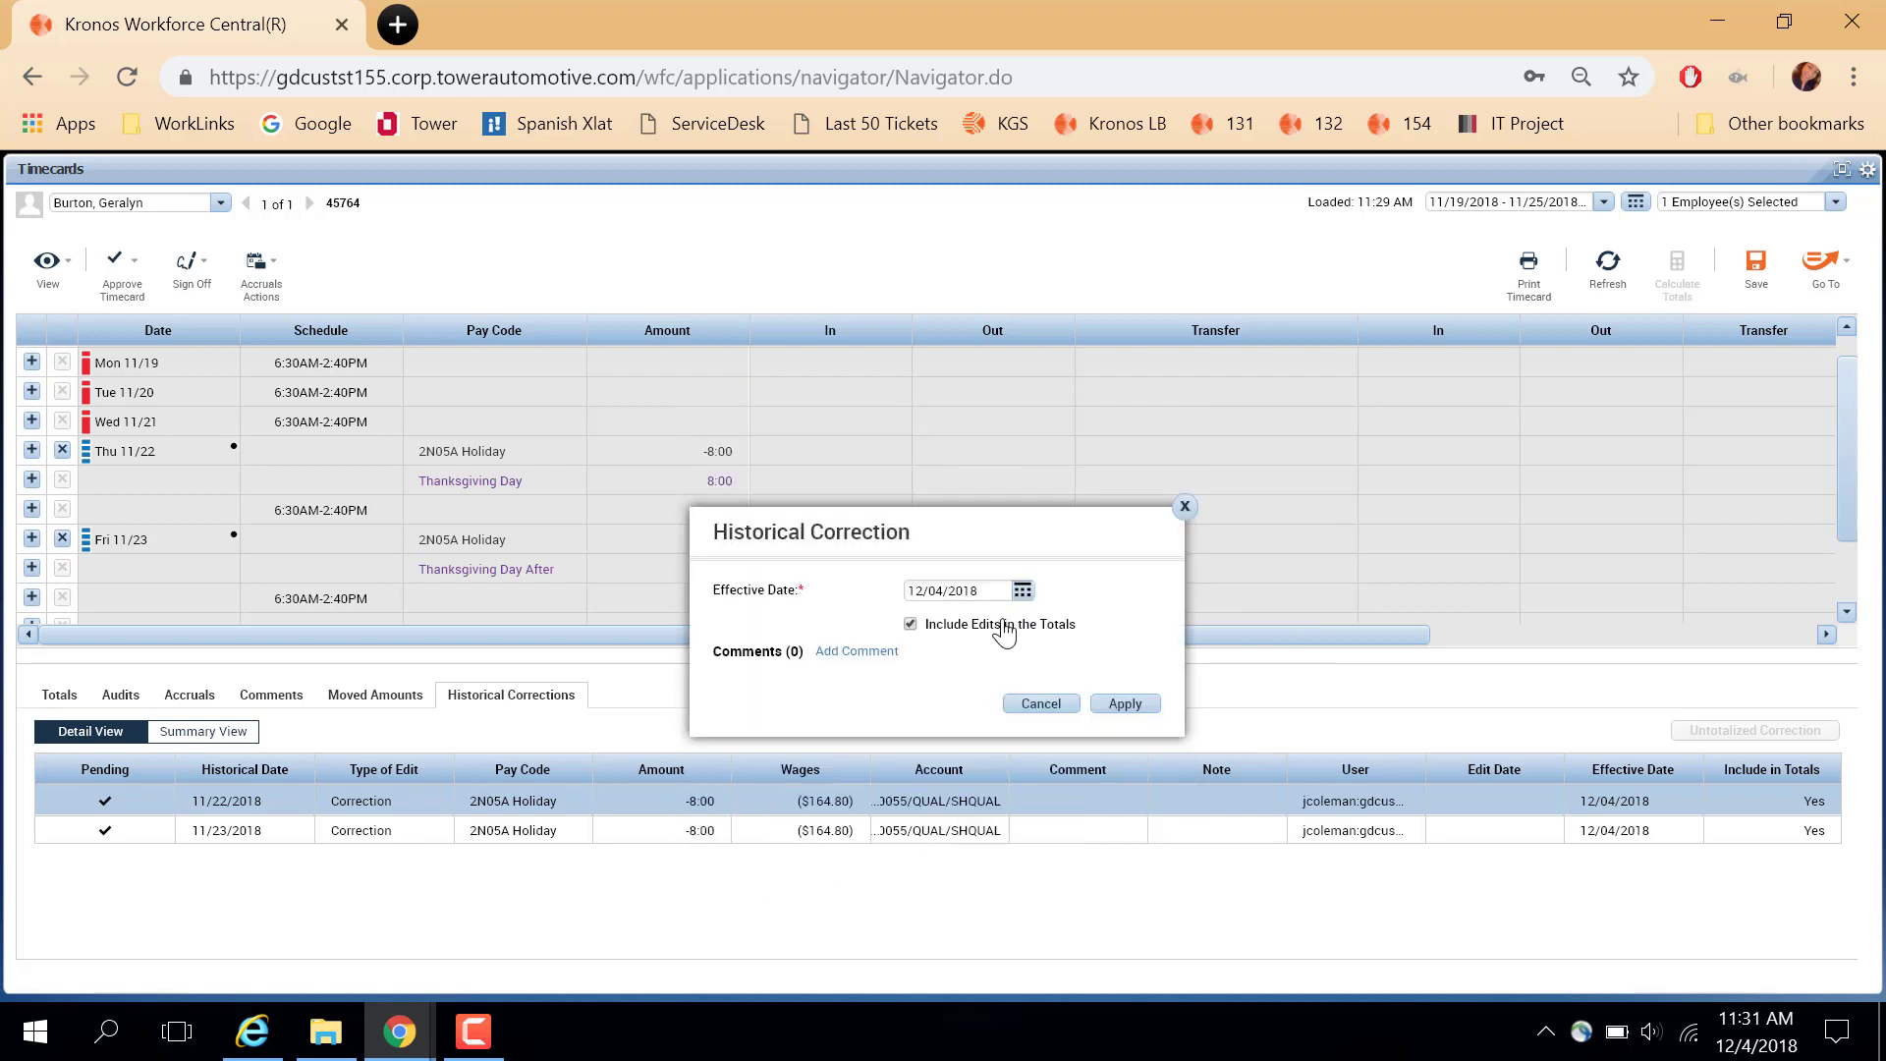
pyautogui.click(1022, 592)
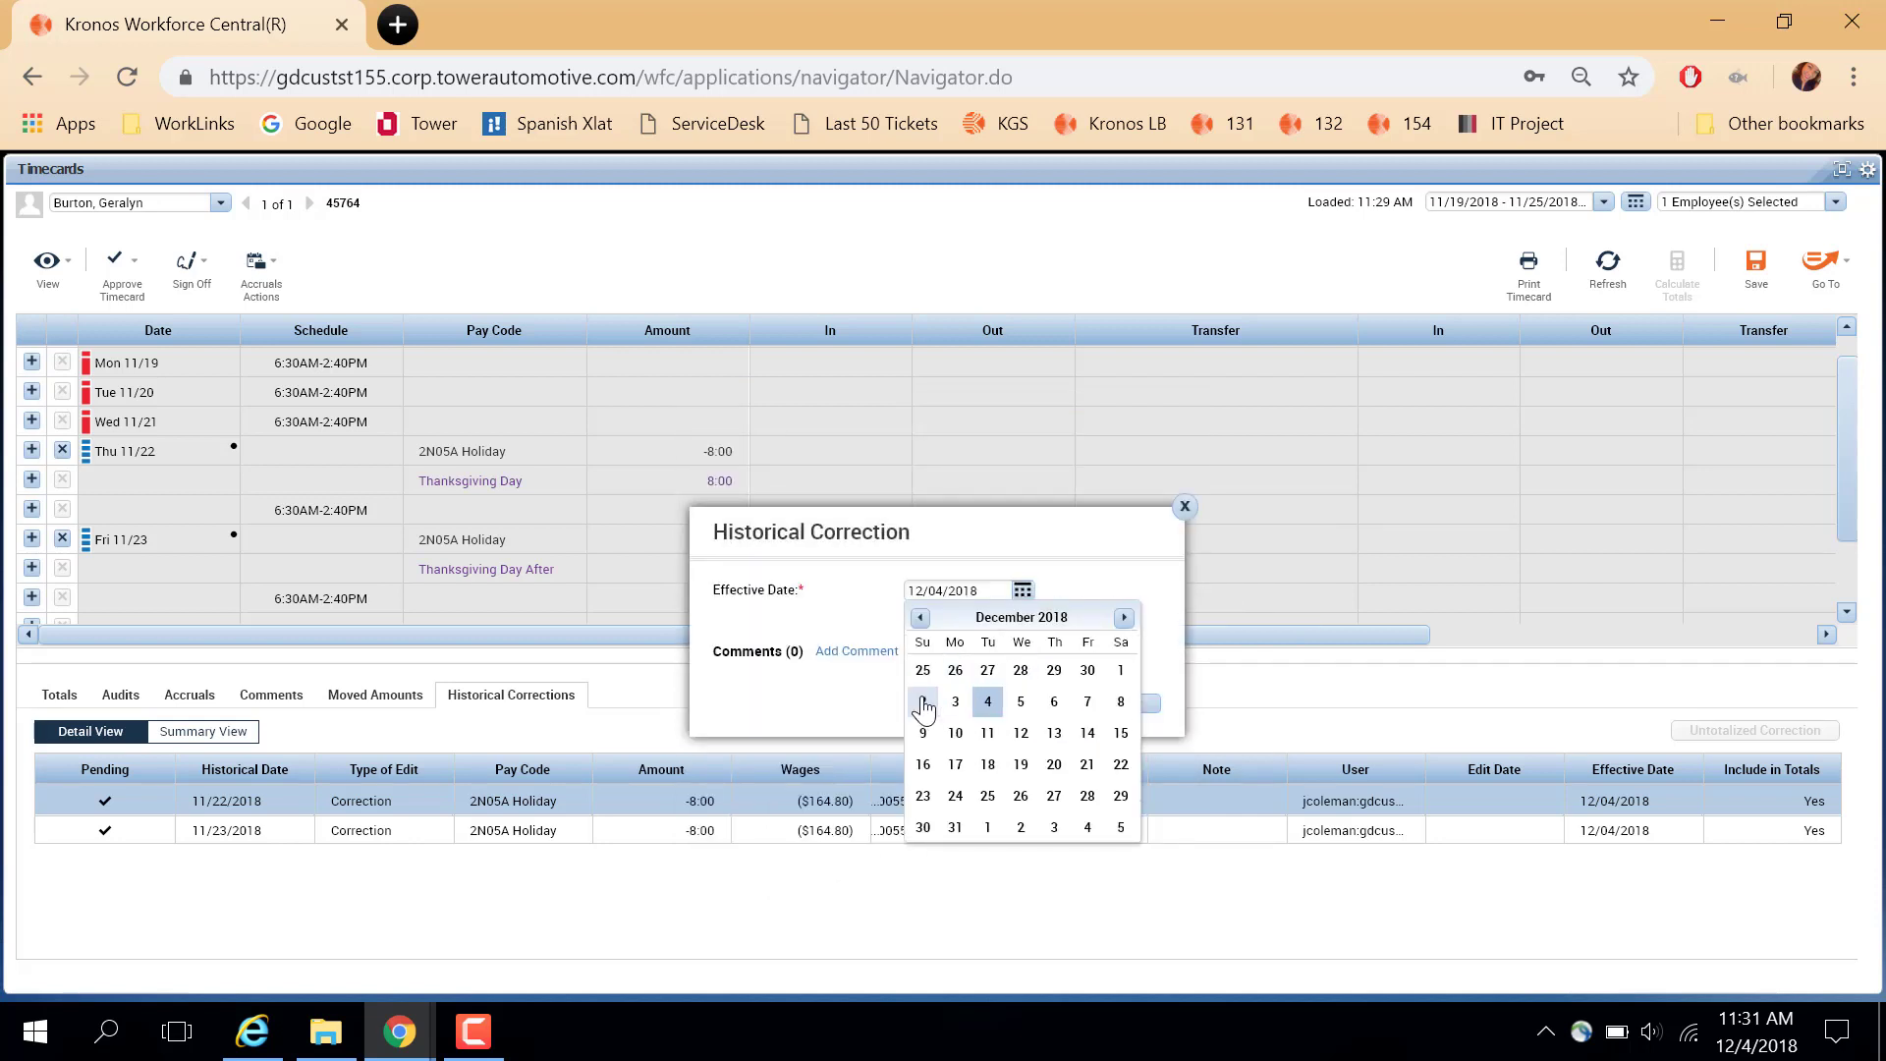
pyautogui.click(921, 703)
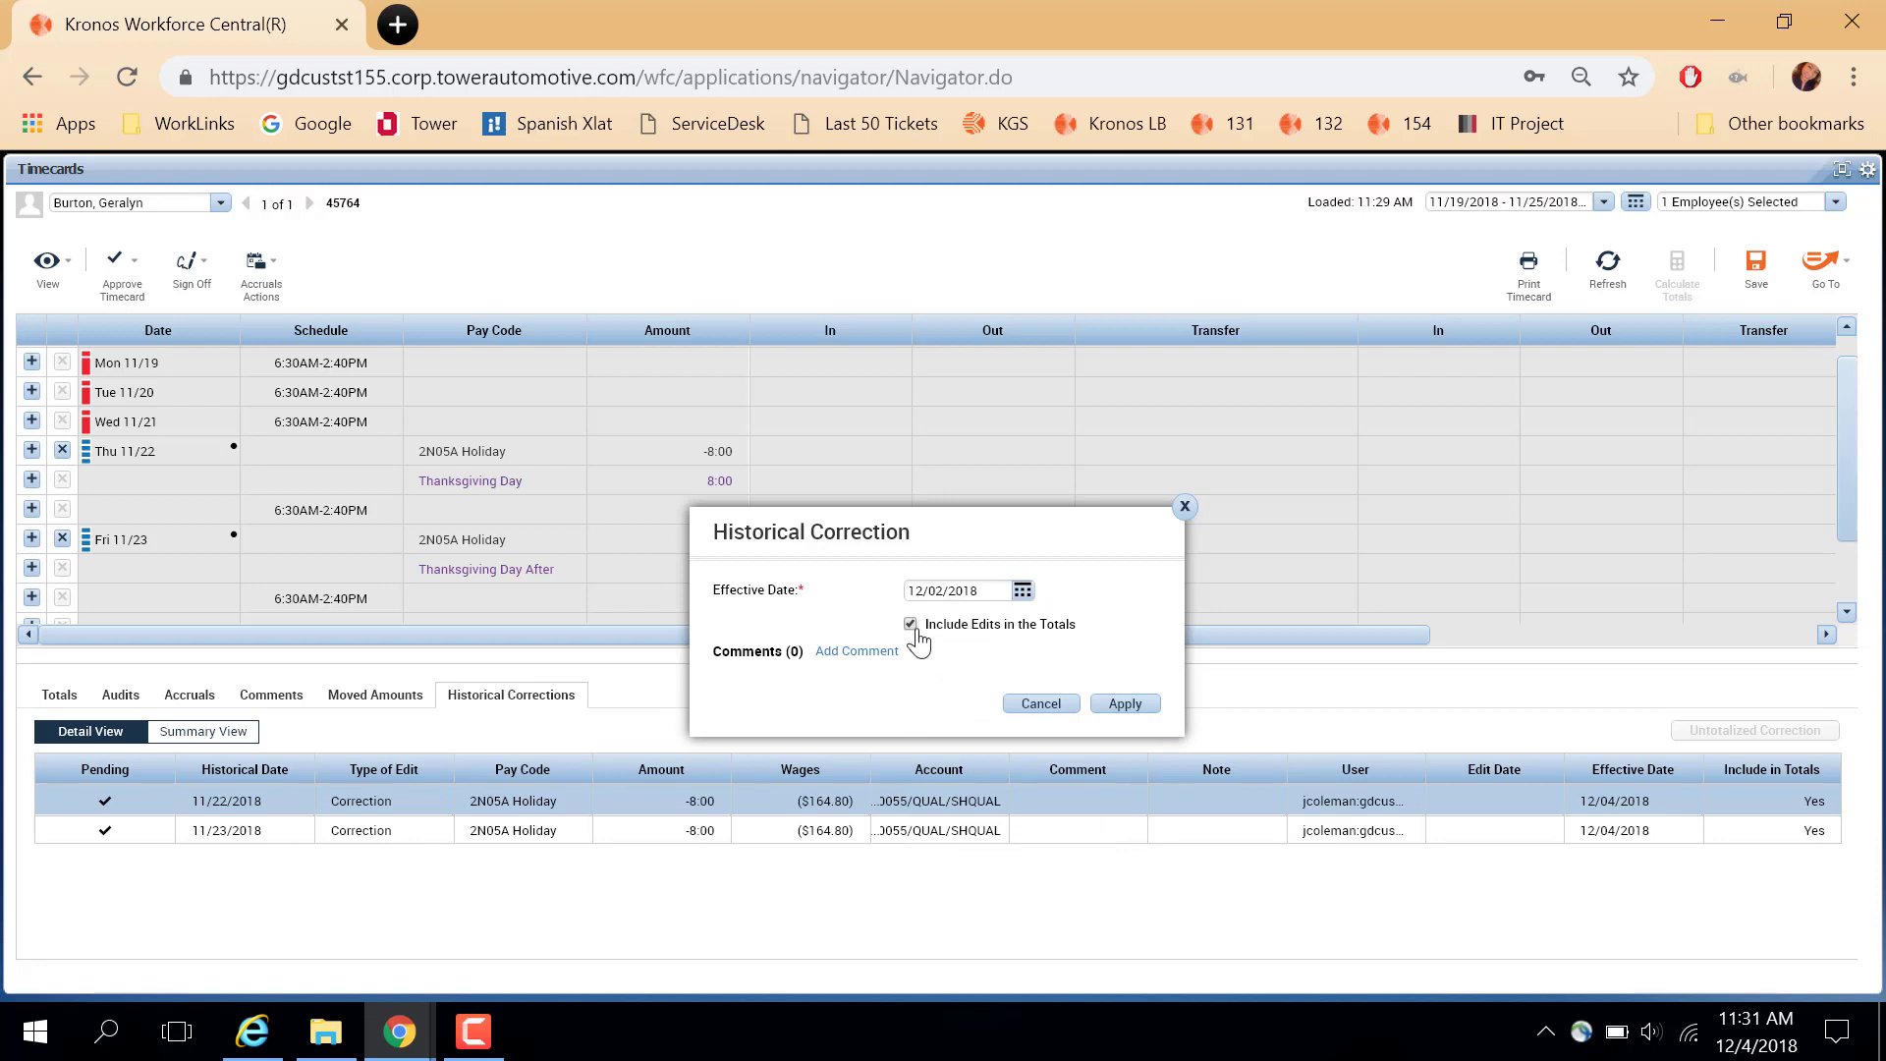
pyautogui.click(1125, 704)
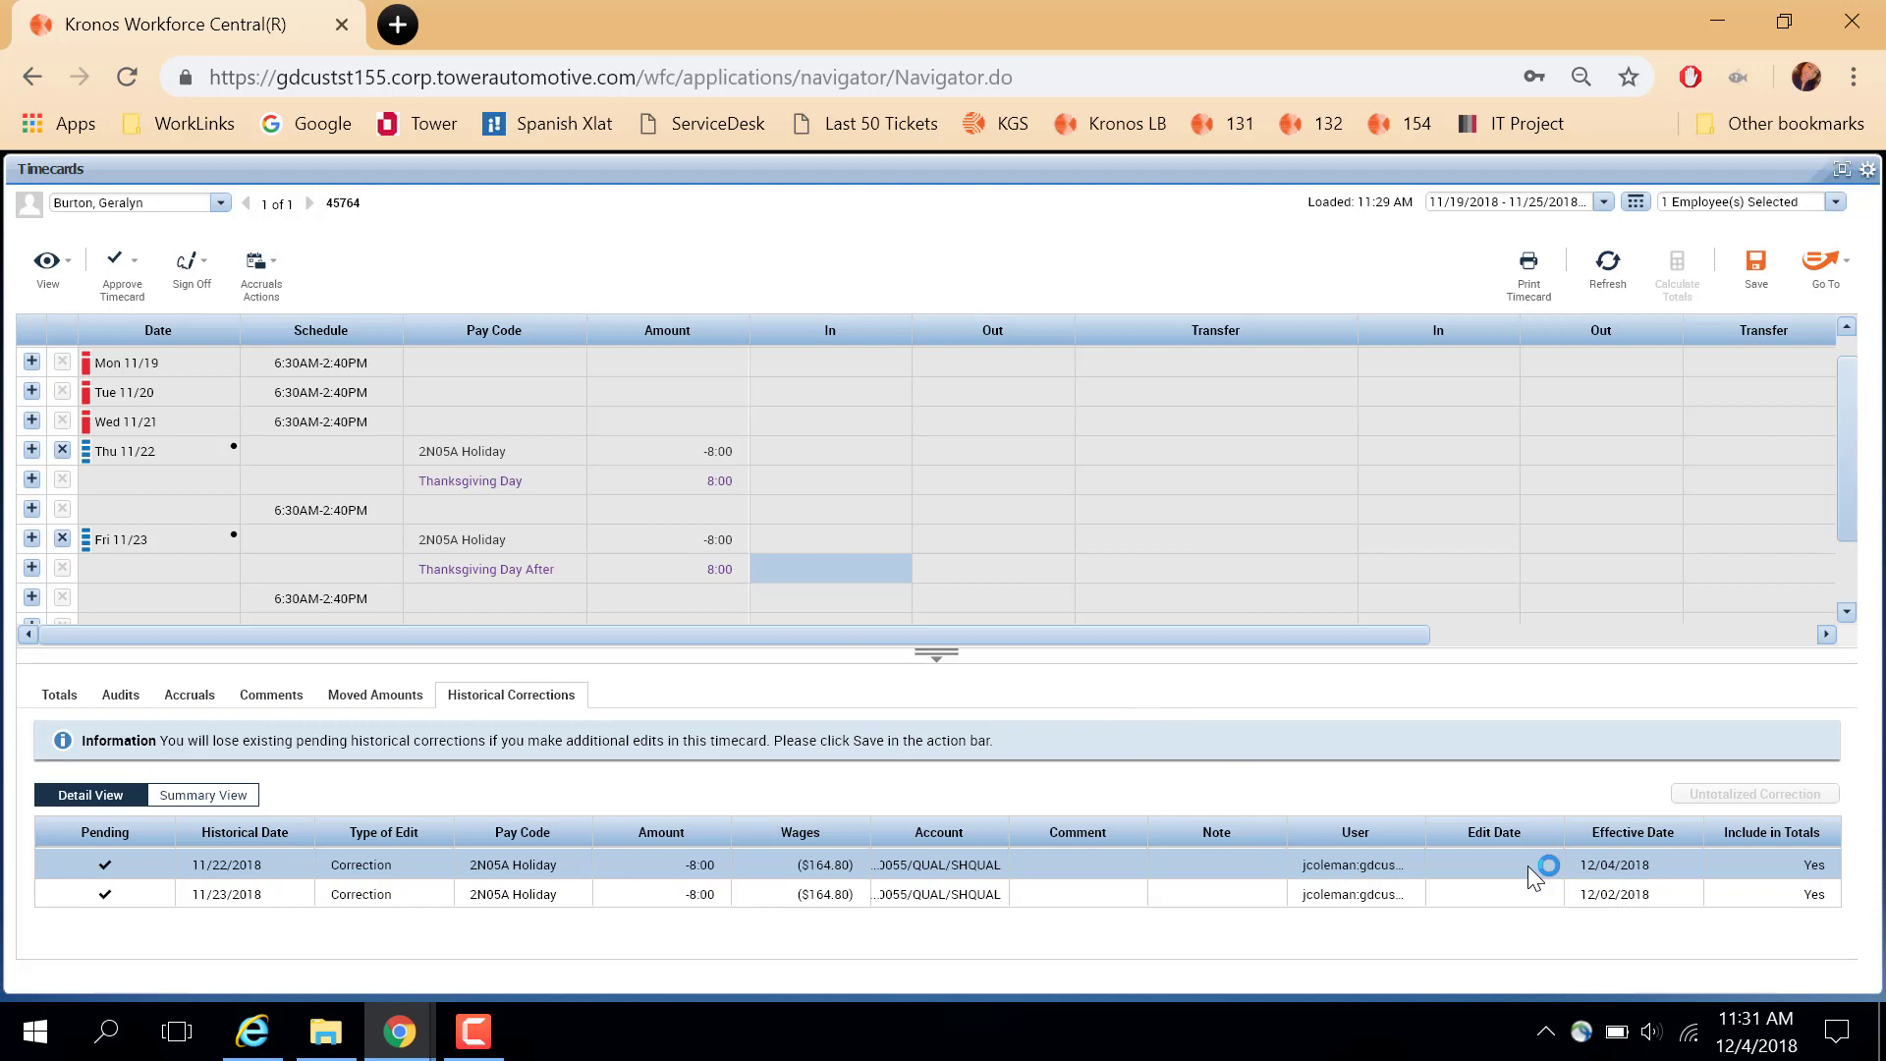
# Set the effective date of the 11/22/2018 historical correction to 12/02/2018 and apply it.
pyautogui.click(751, 720)
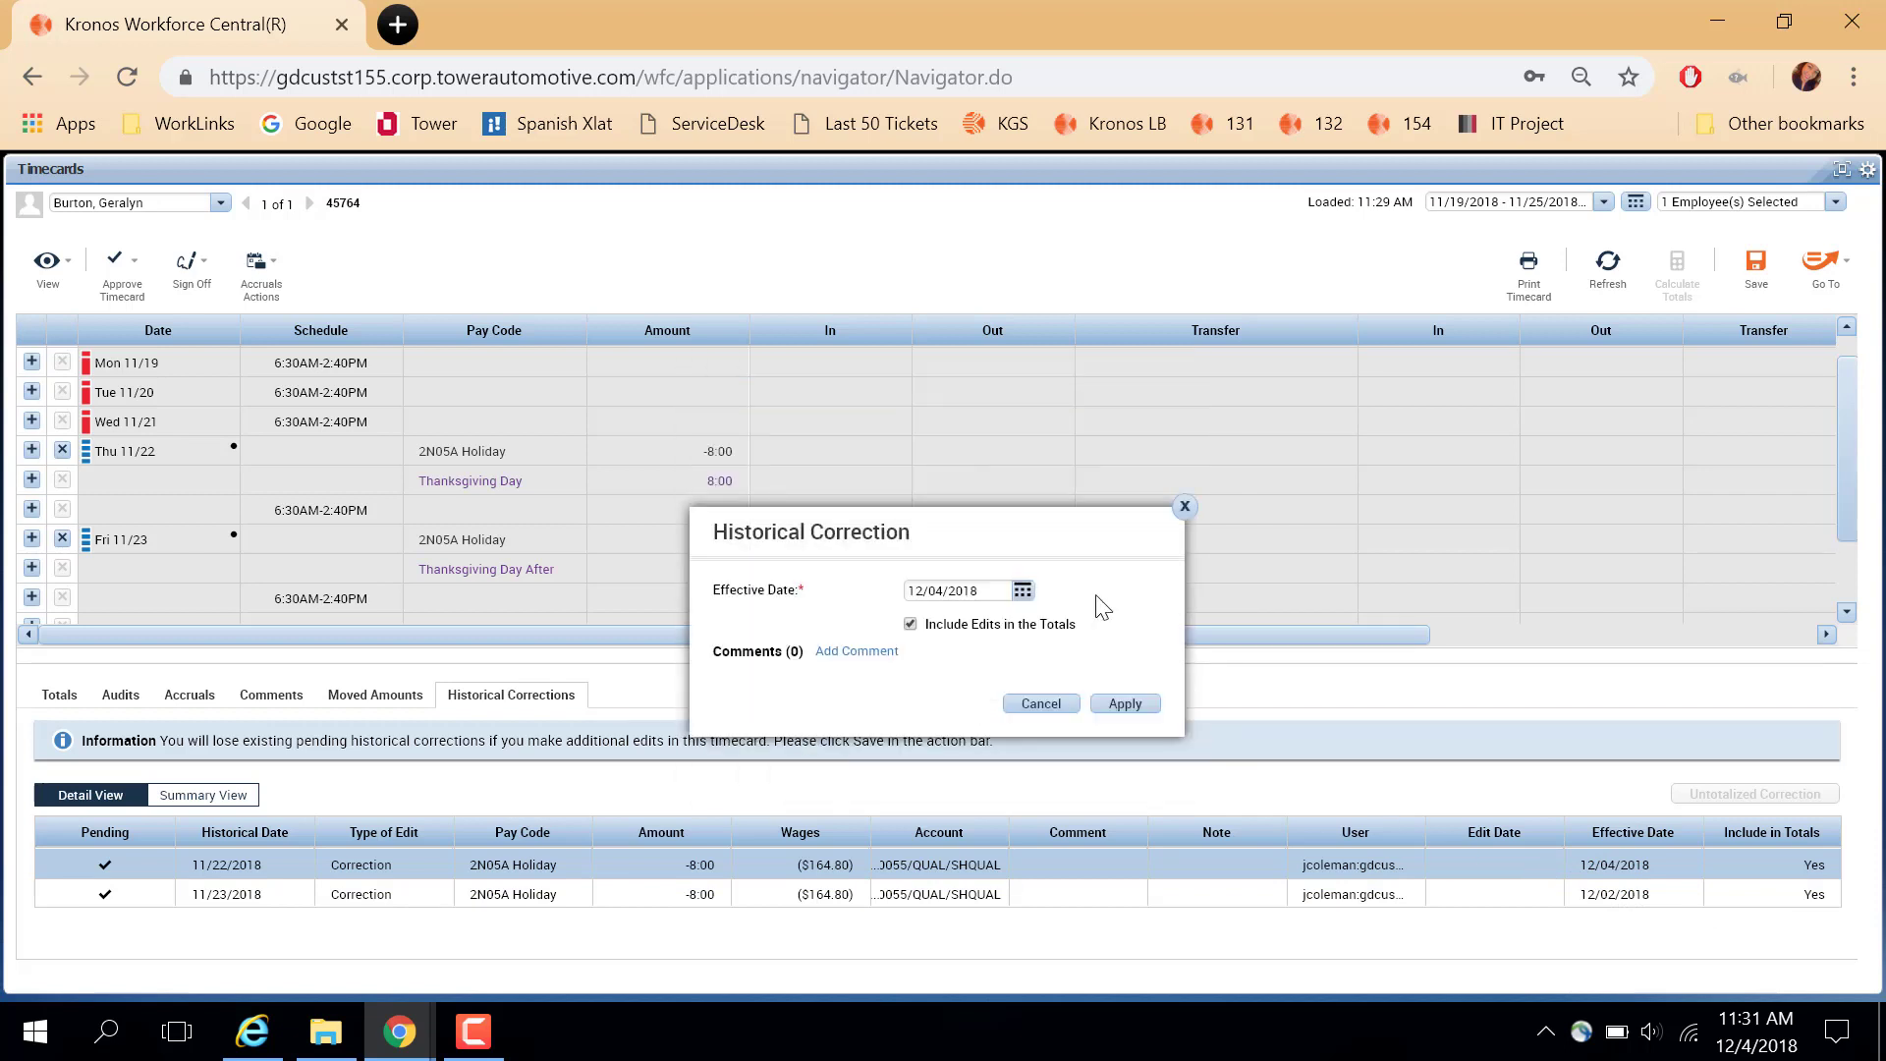
pyautogui.click(1023, 592)
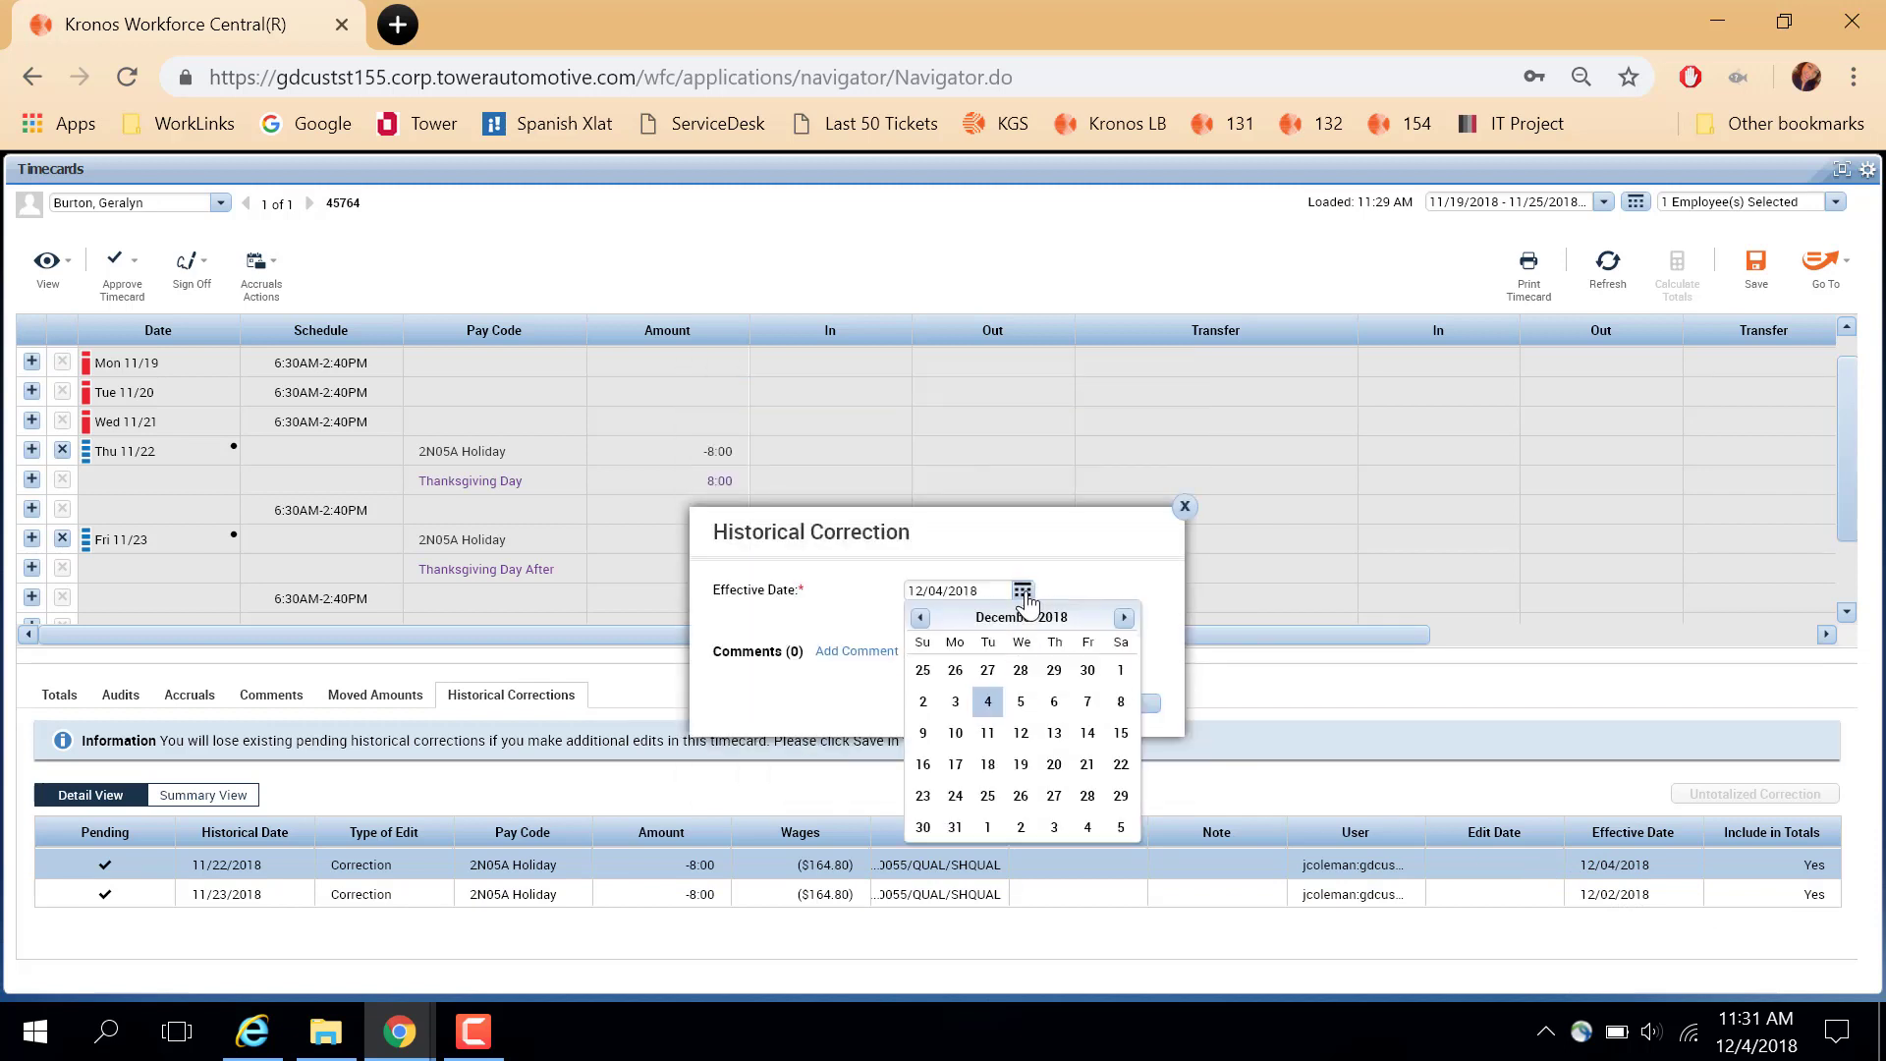
pyautogui.click(923, 701)
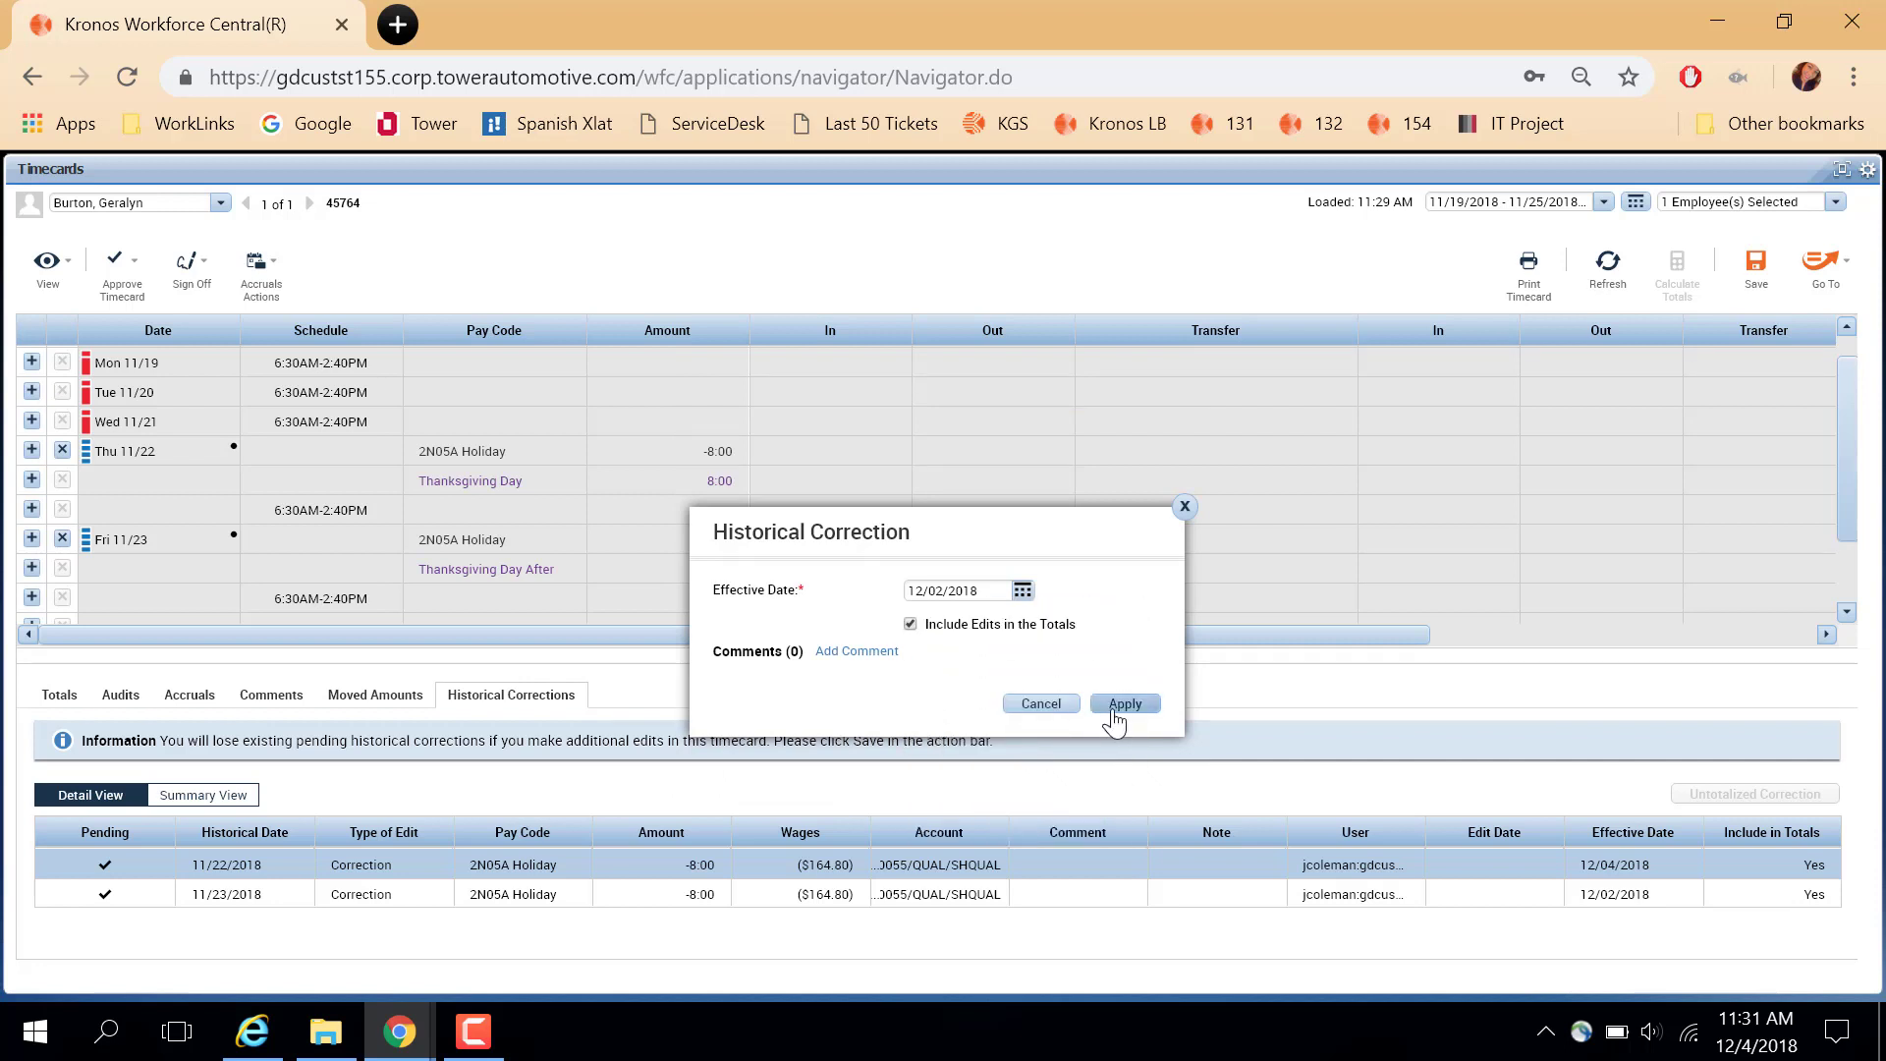
pyautogui.click(1126, 704)
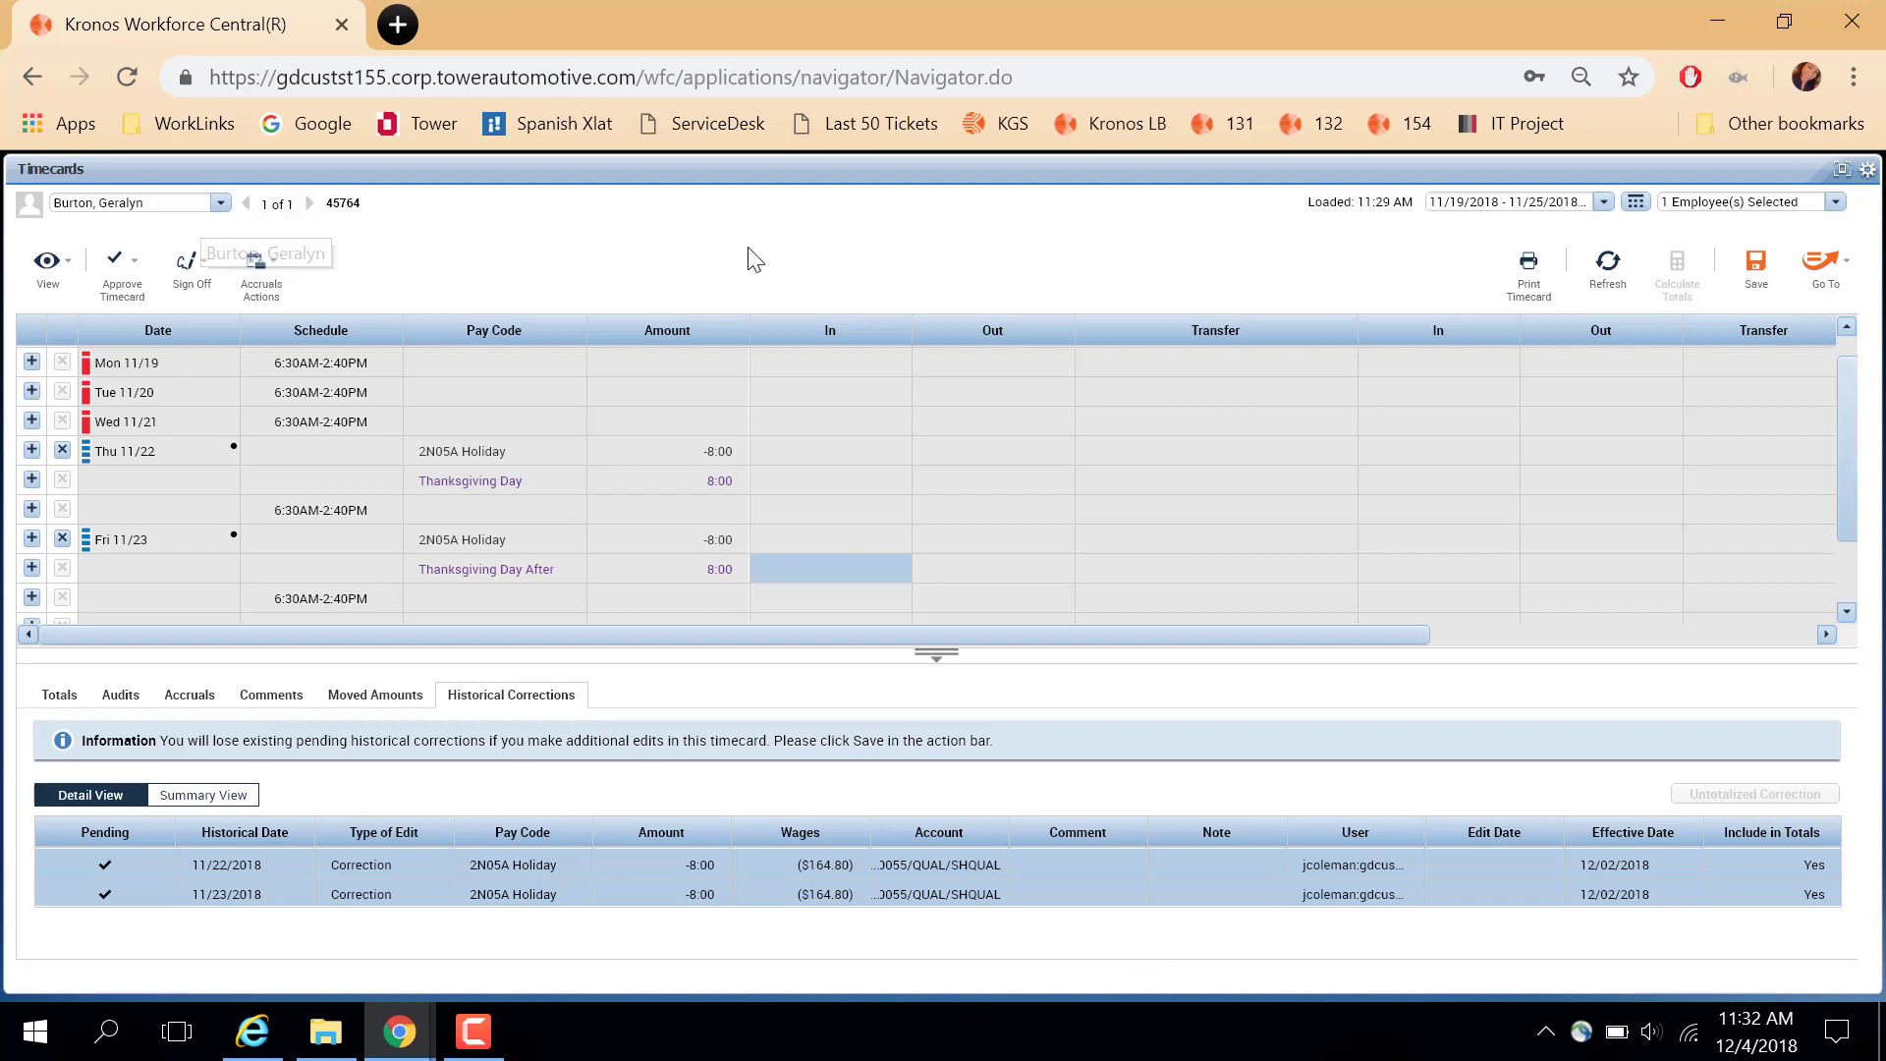
# Save the timecard with its pending historical corrections and check the pay code totals.
pyautogui.click(1757, 277)
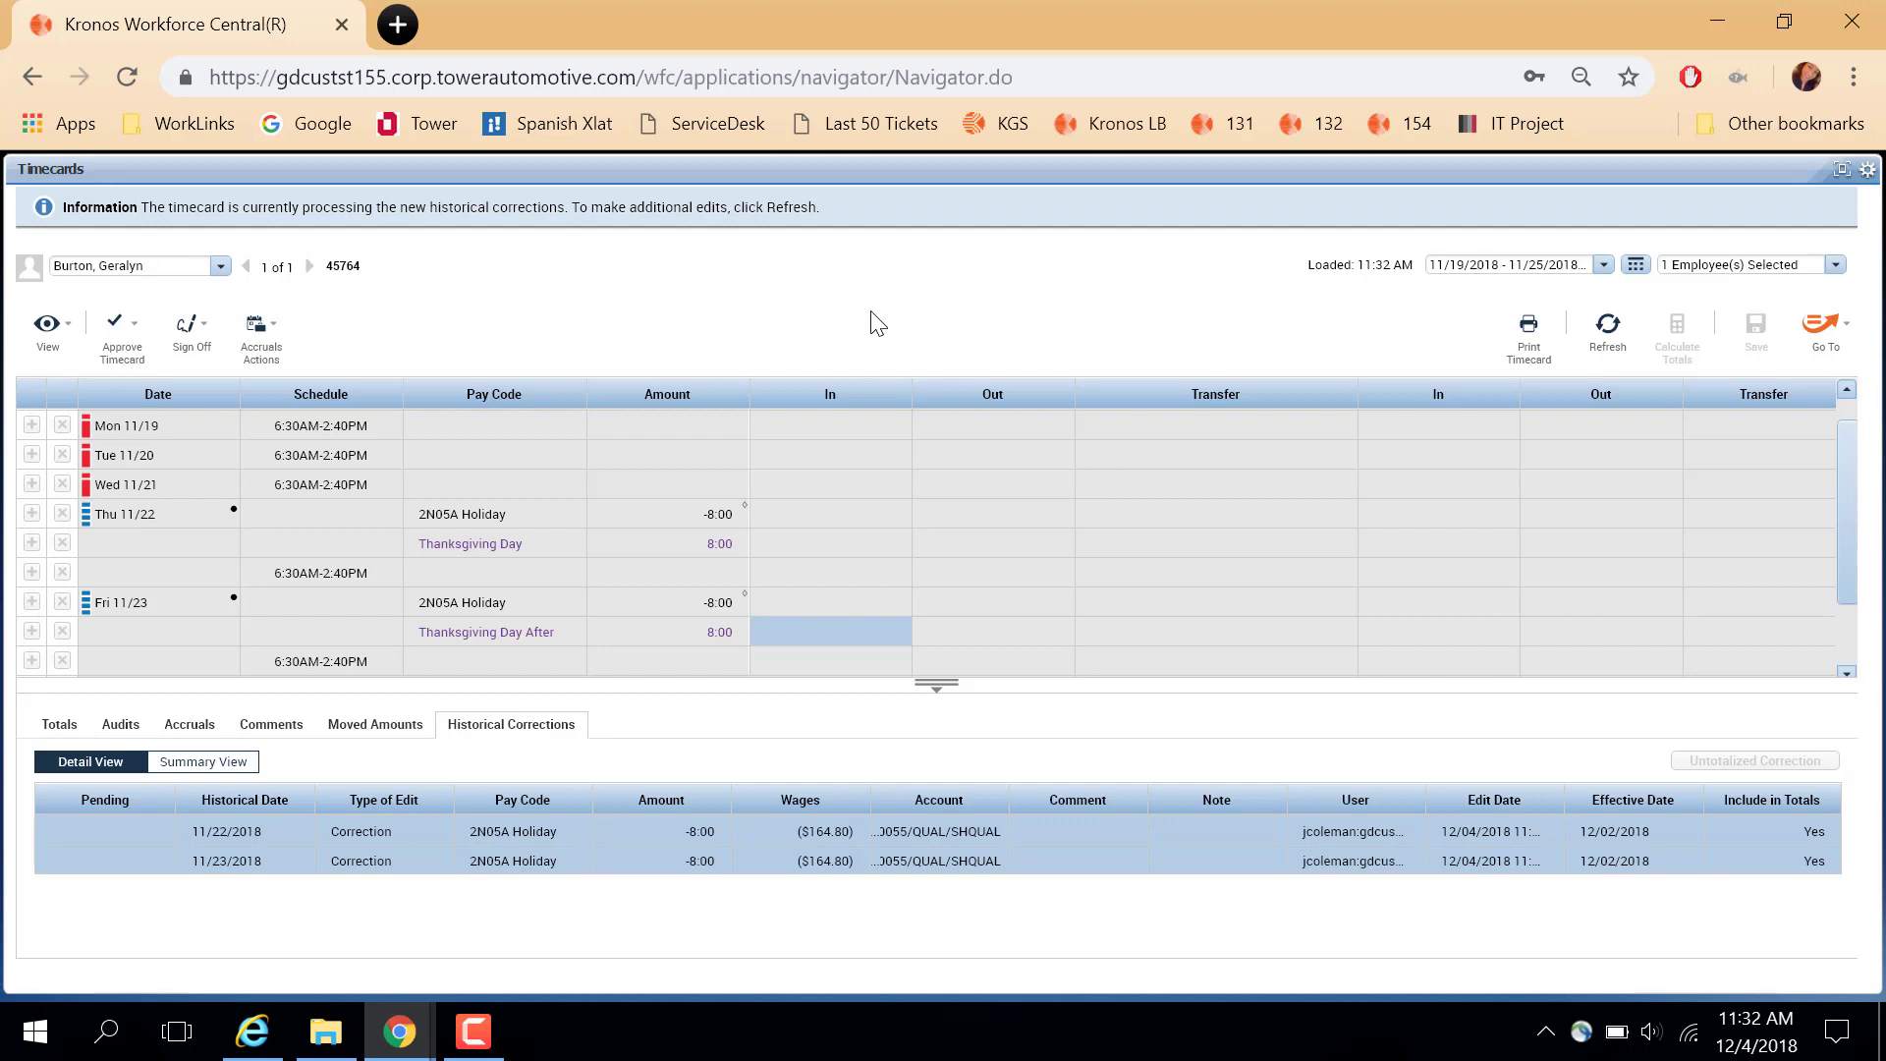
pyautogui.click(74, 737)
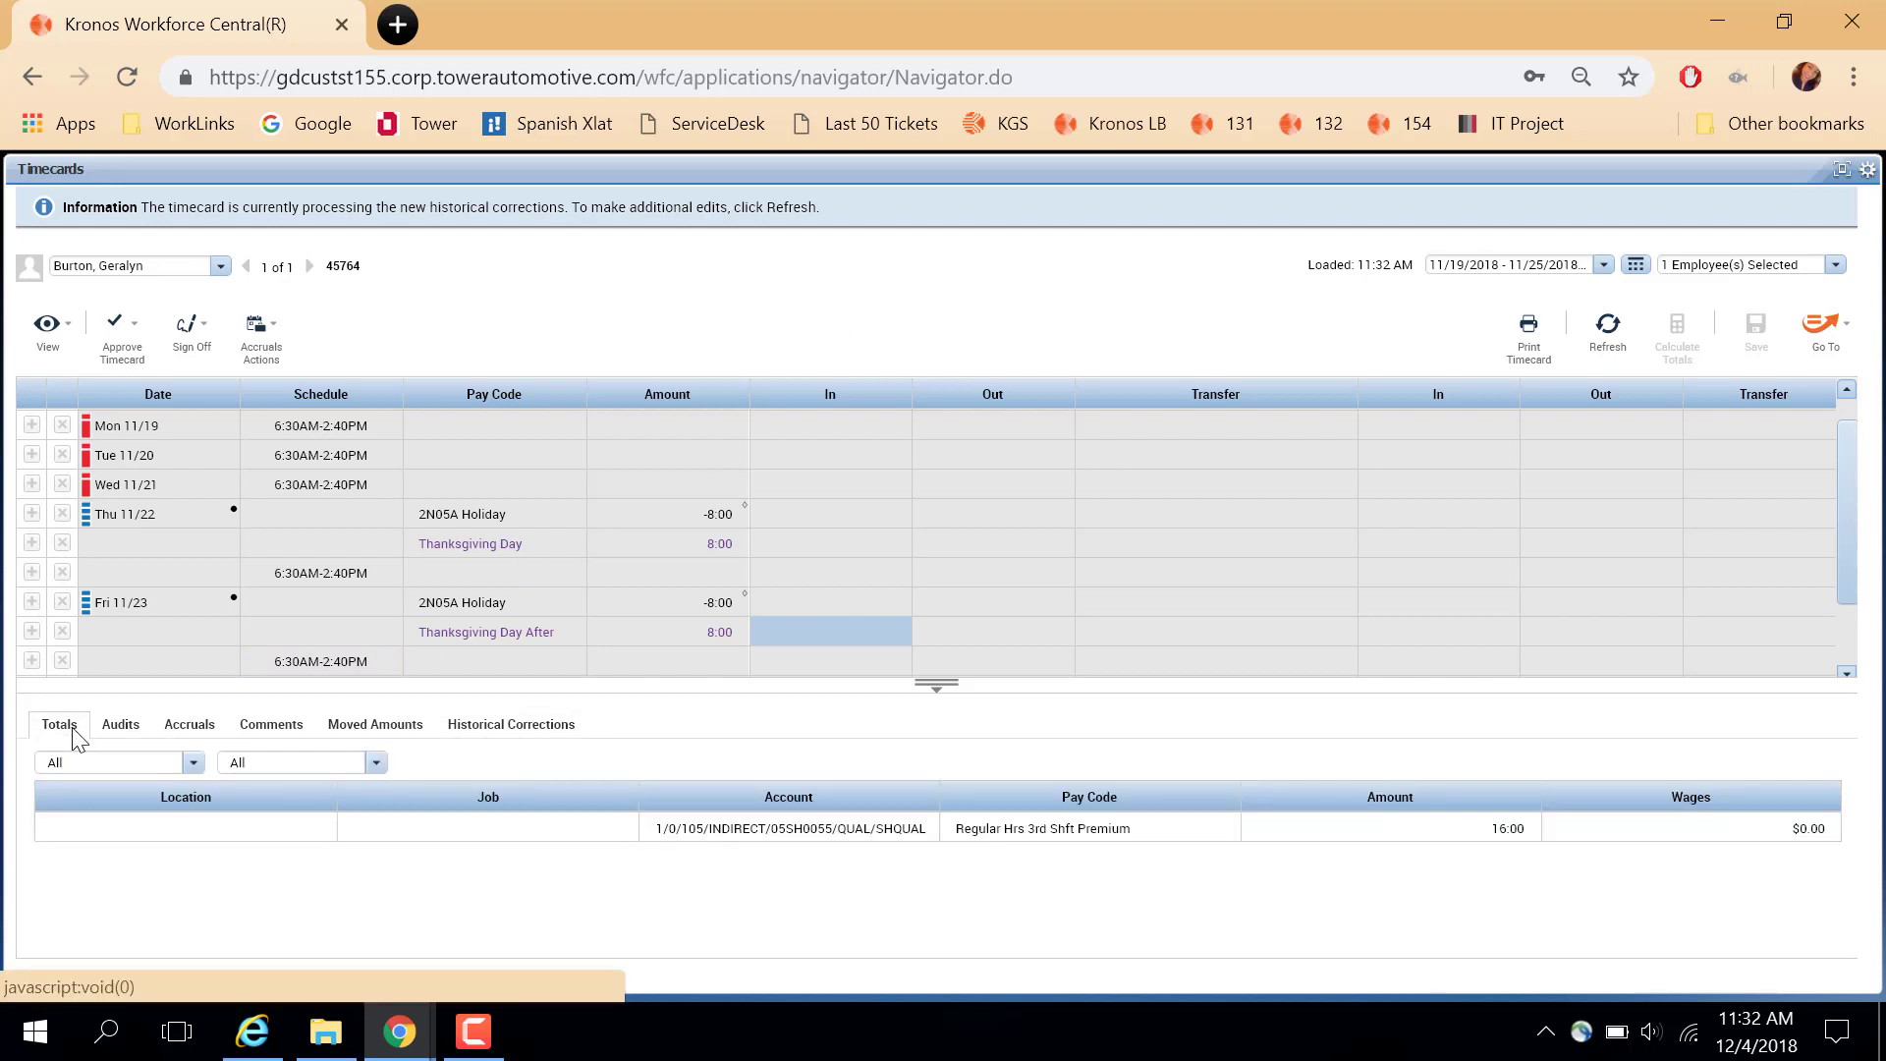